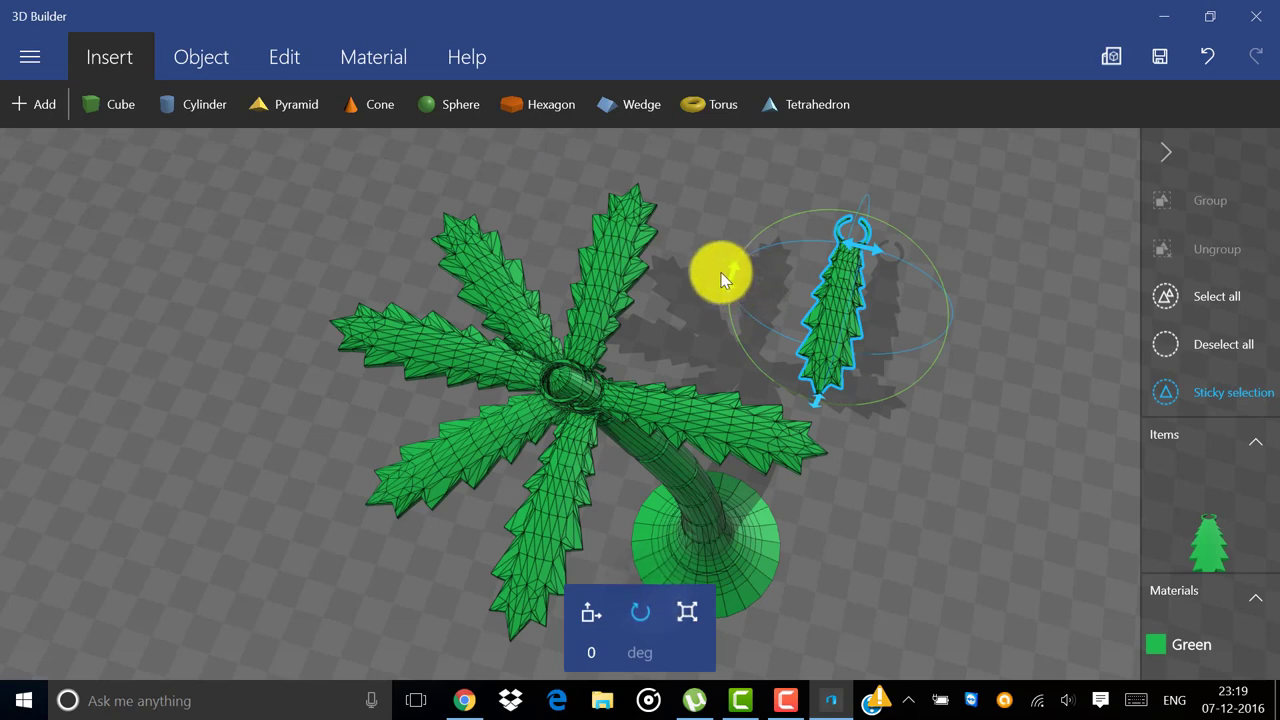
- Rotate the loose leaf about 129 degrees and move it into the gap in the palm tree's crown
drag(724, 281, 871, 404)
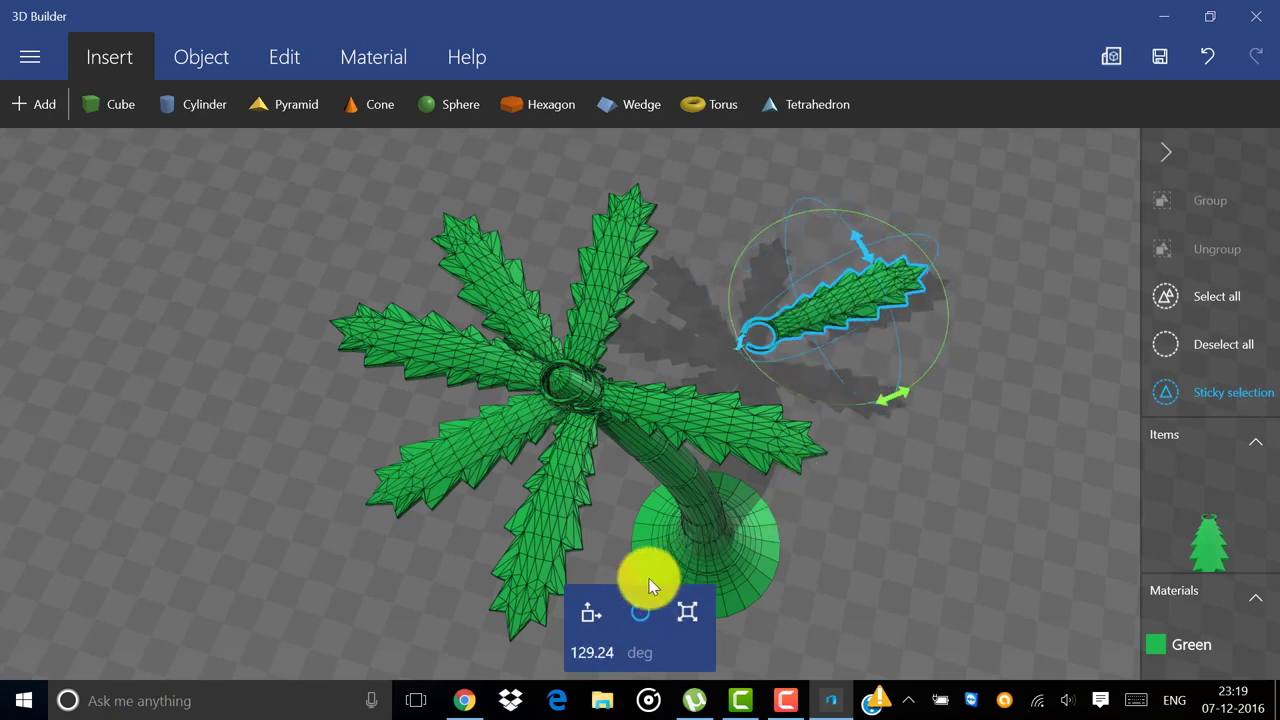
click(600, 603)
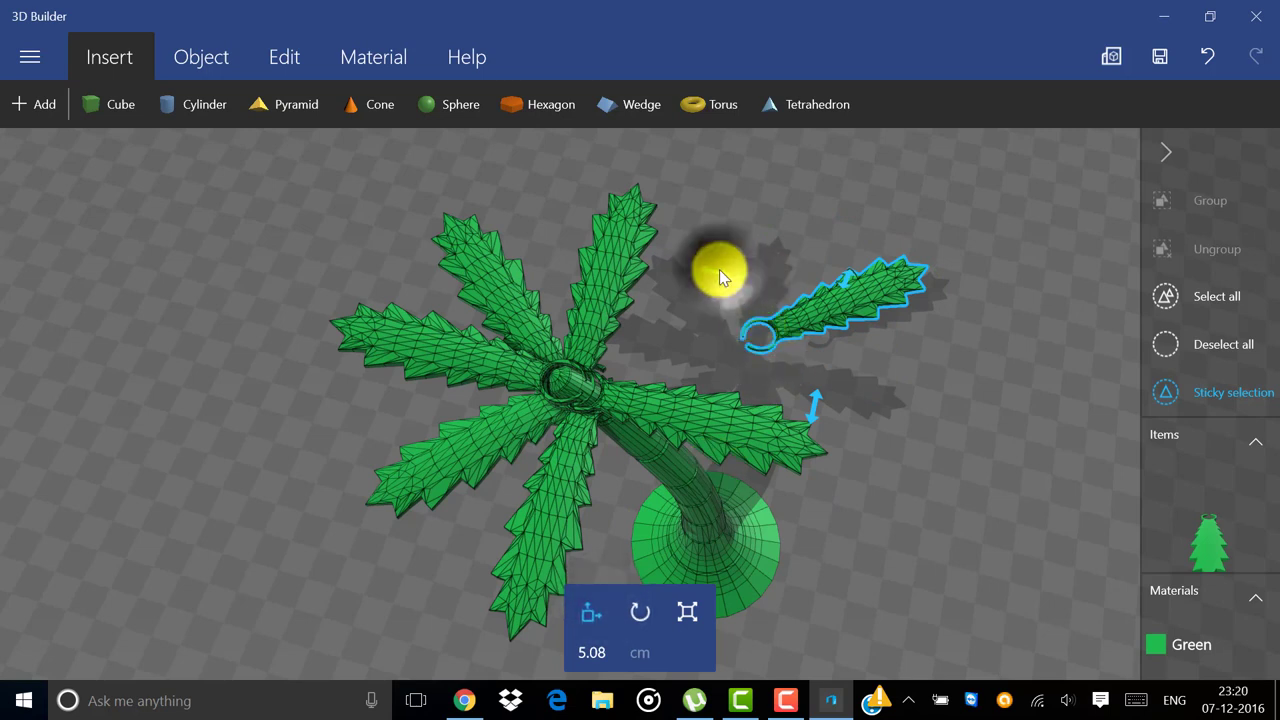
drag(722, 276, 688, 228)
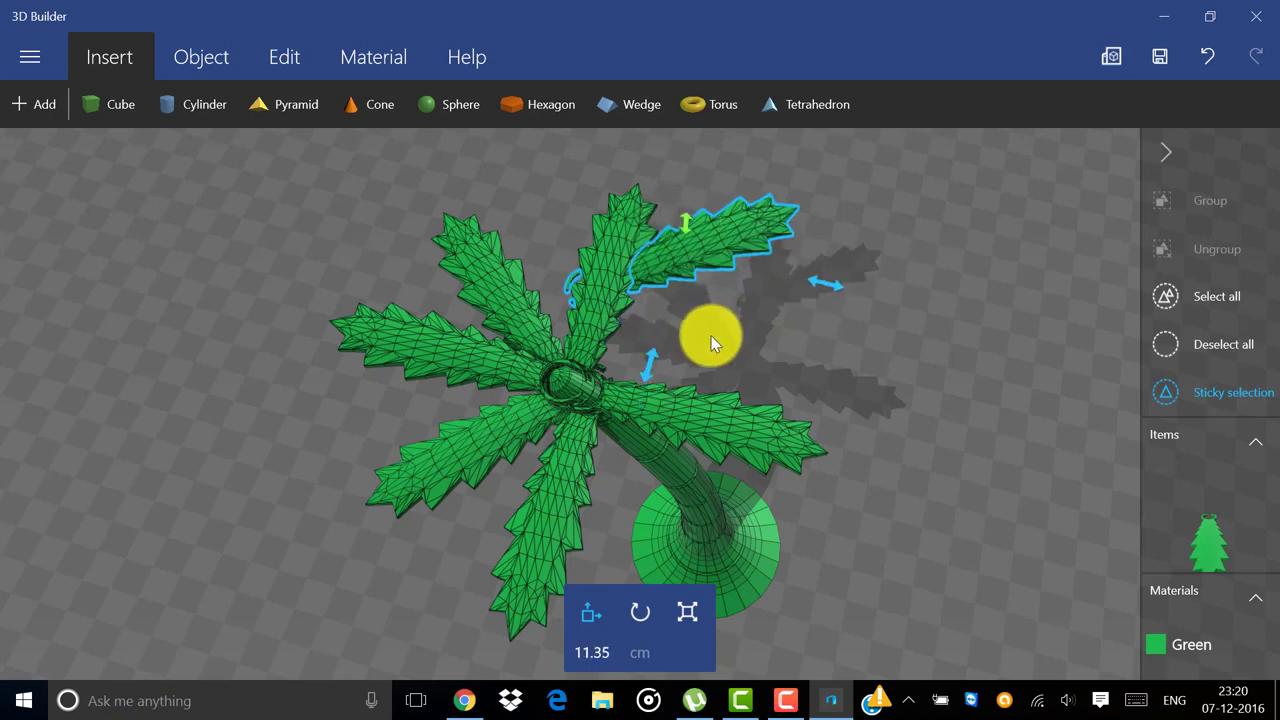
drag(654, 347, 734, 347)
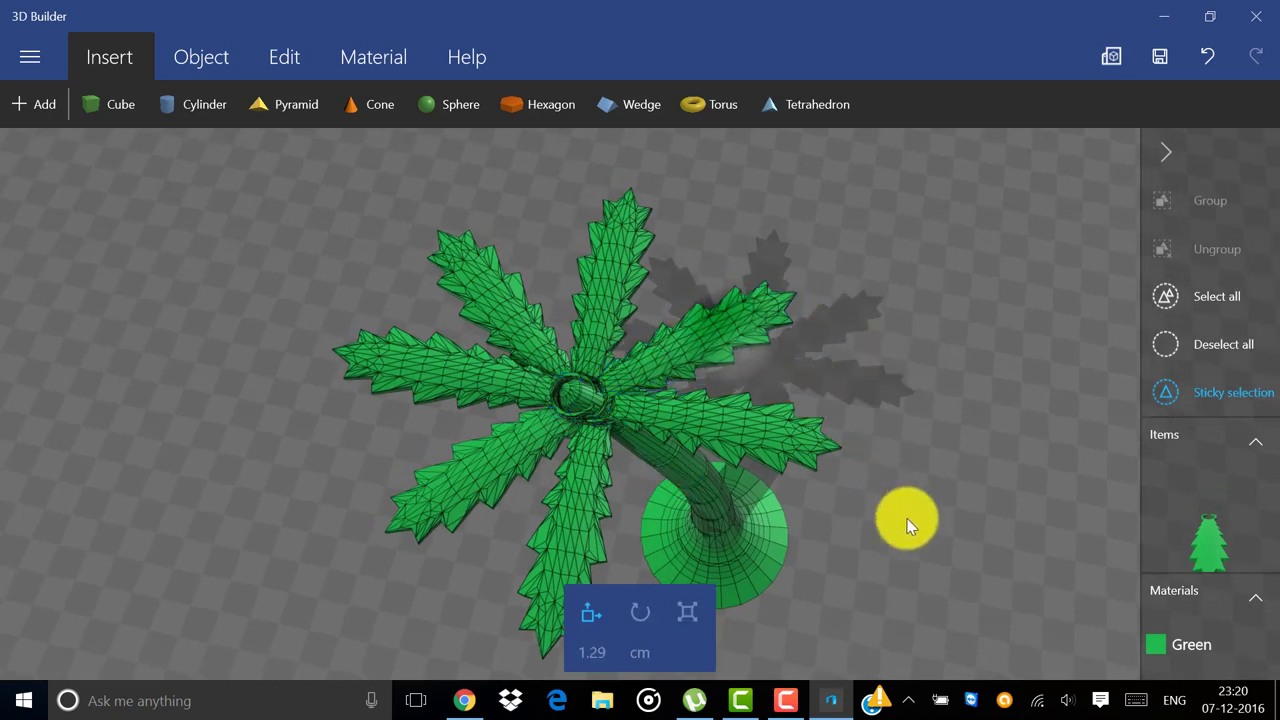
- Select all the leaves and the trunk and merge them into a single palm tree object
right_drag(906, 517, 815, 320)
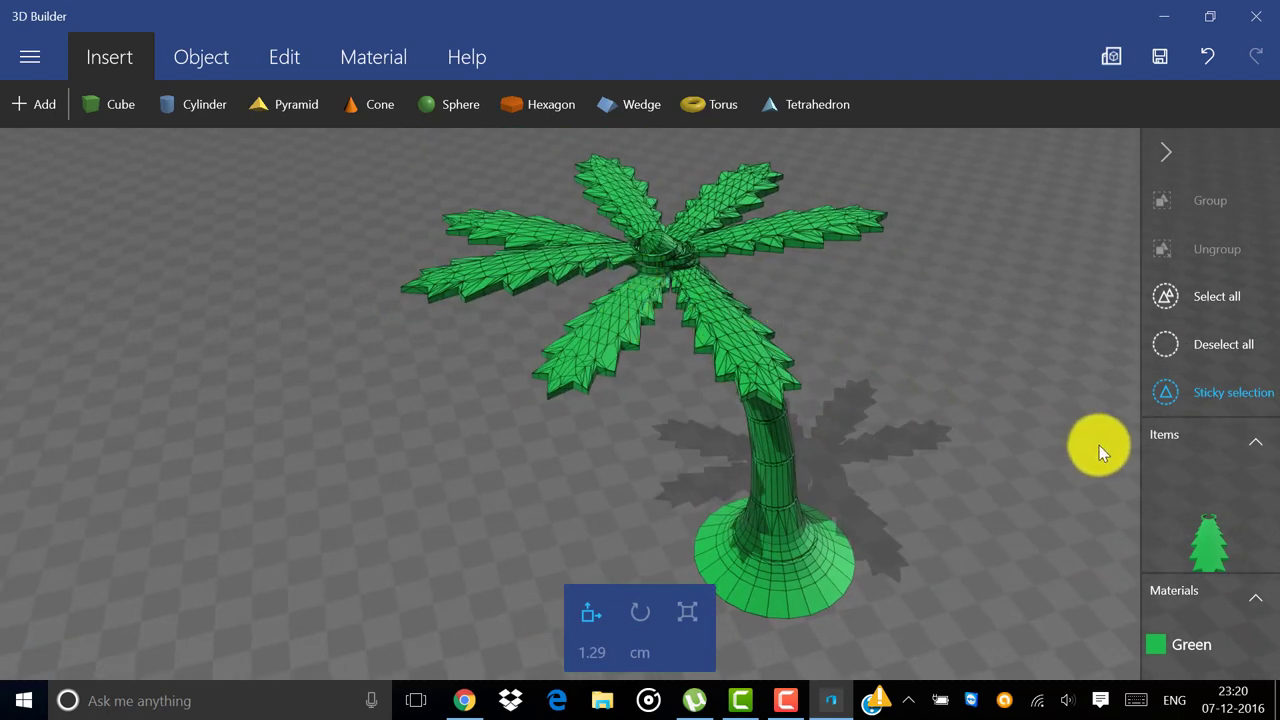
click(1175, 306)
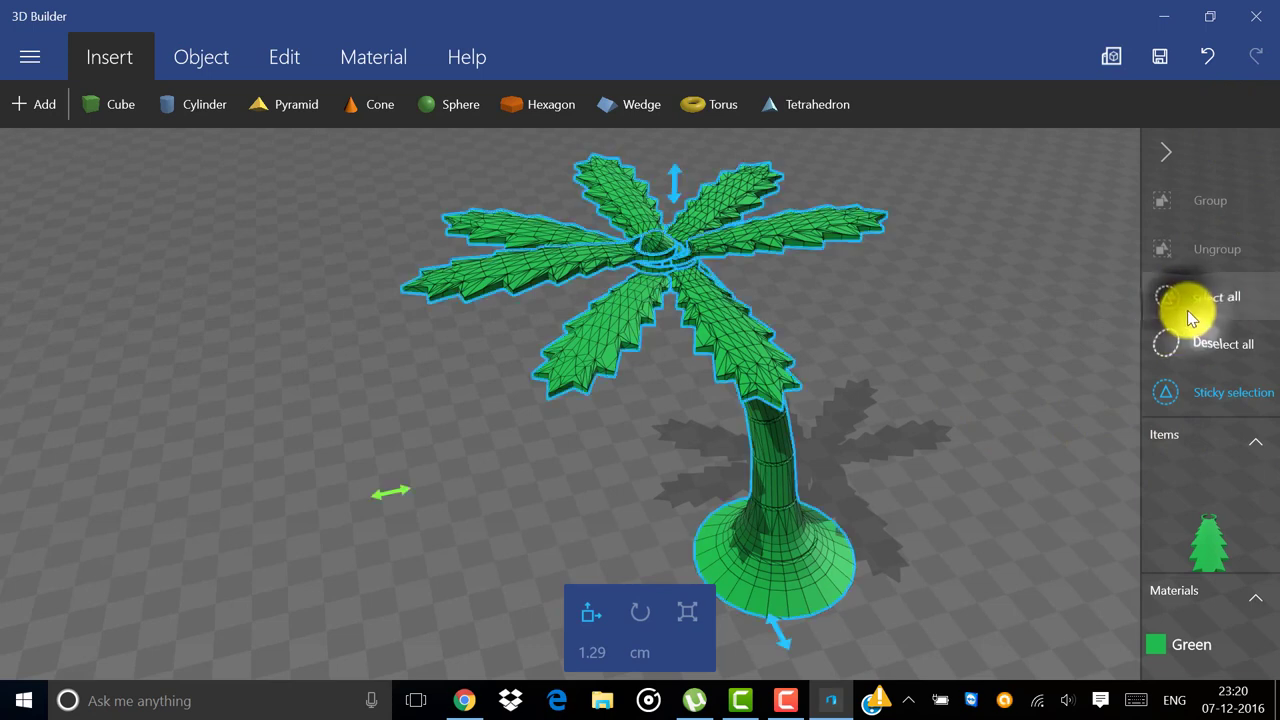
click(188, 68)
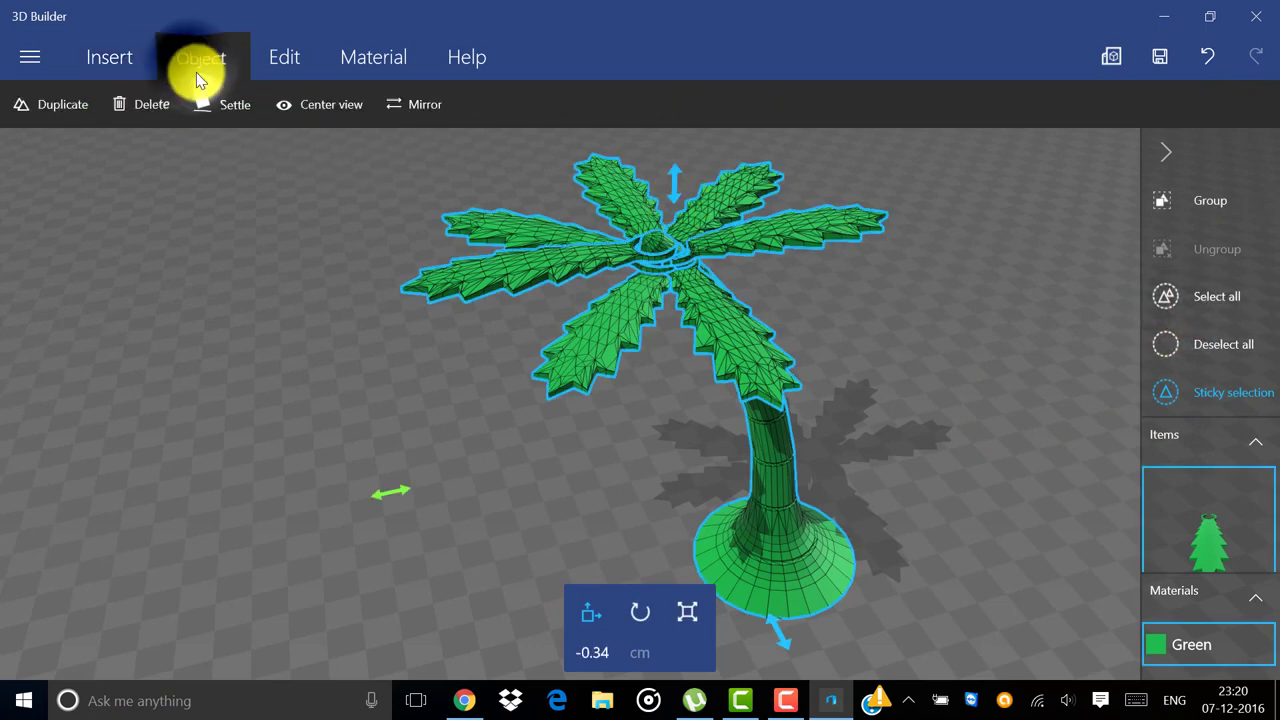
click(290, 60)
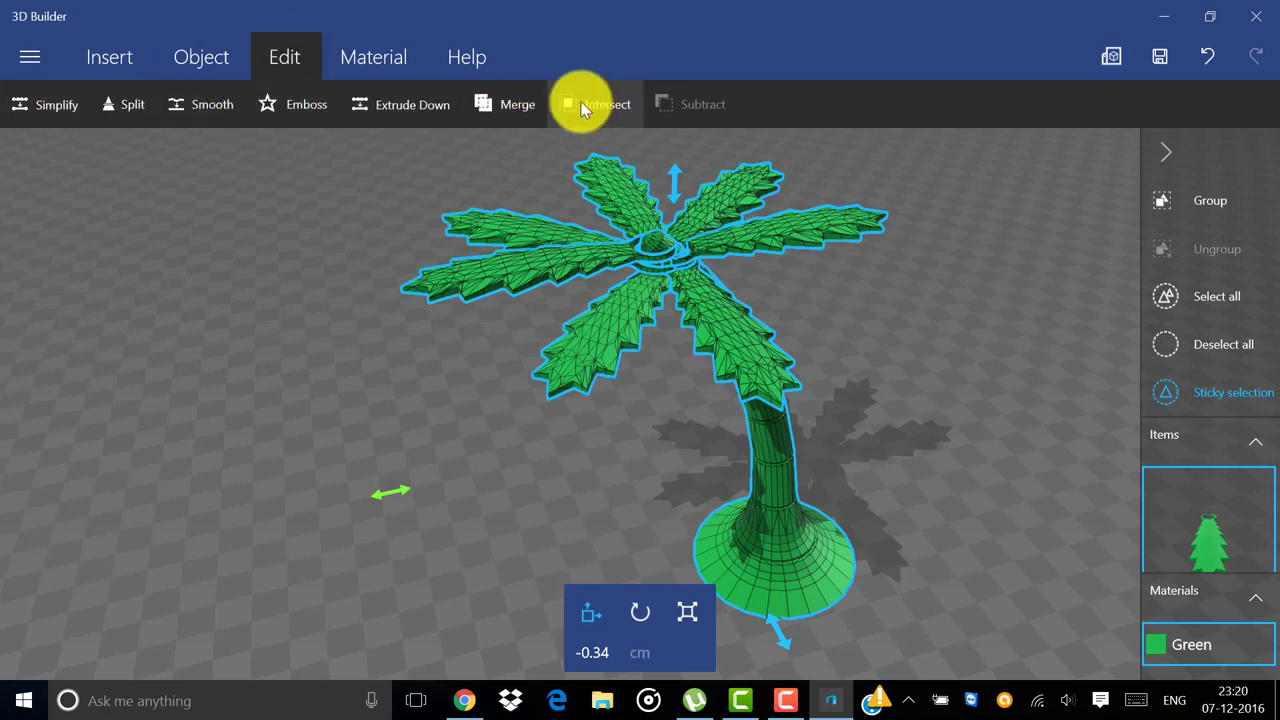
click(508, 117)
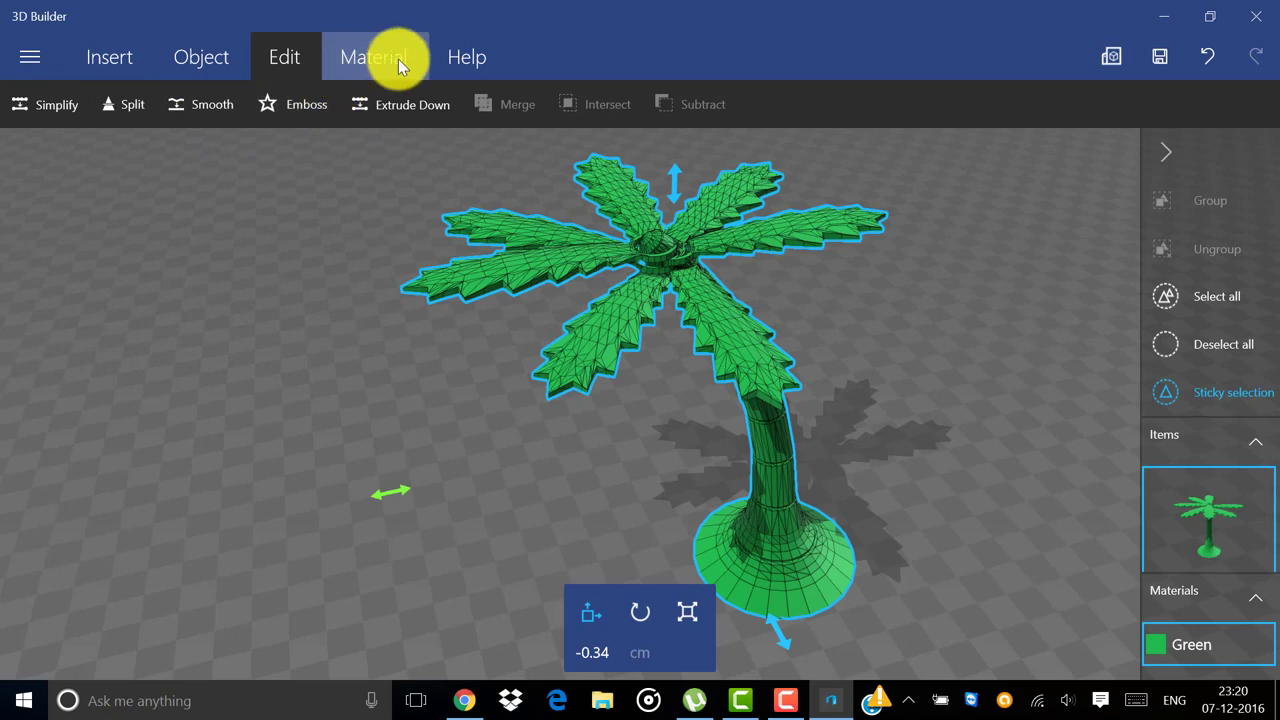
- Duplicate the merged palm tree and move the copy clear of the original, to about -17.63 cm
click(238, 57)
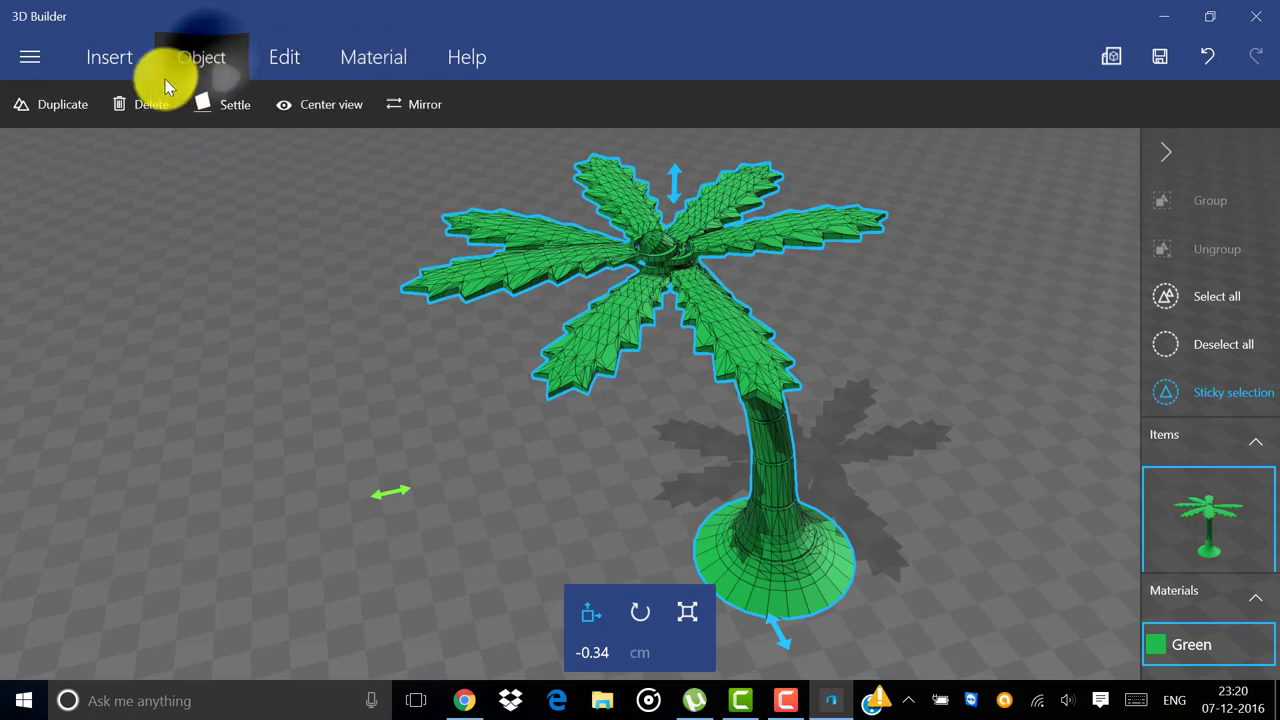
click(64, 102)
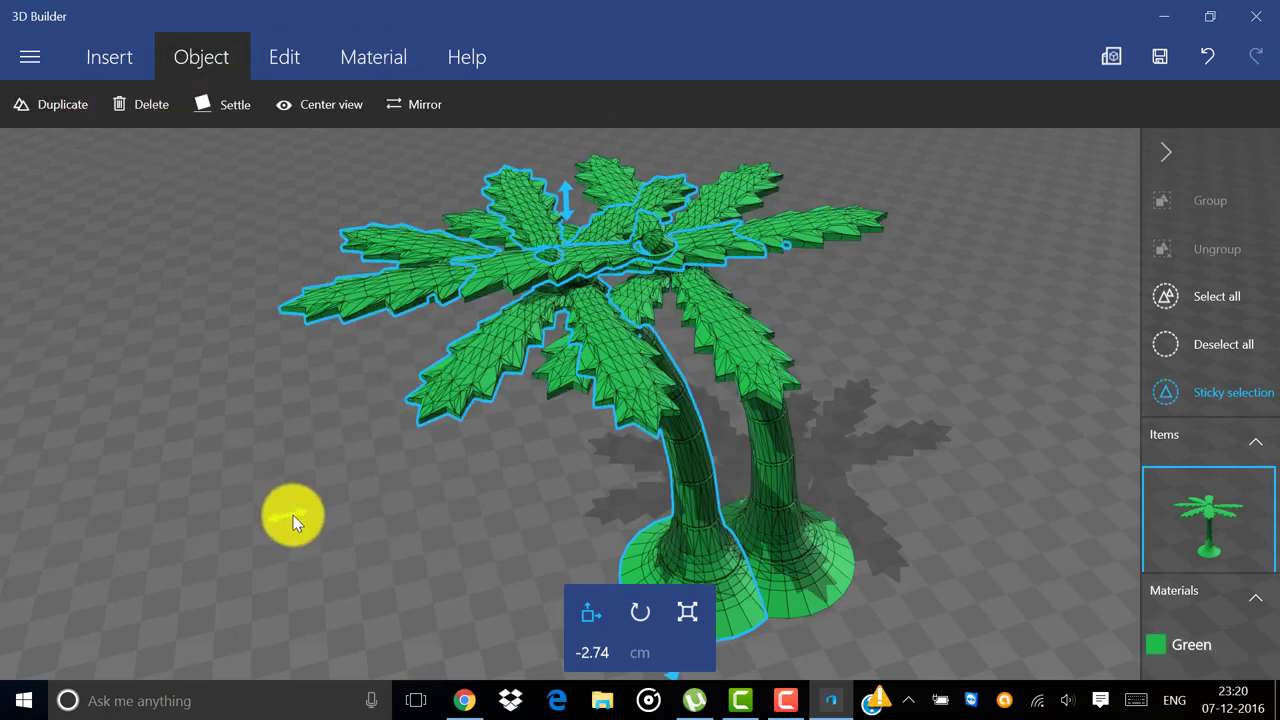
drag(293, 520, 4, 572)
scroll(531, 482, down, 1)
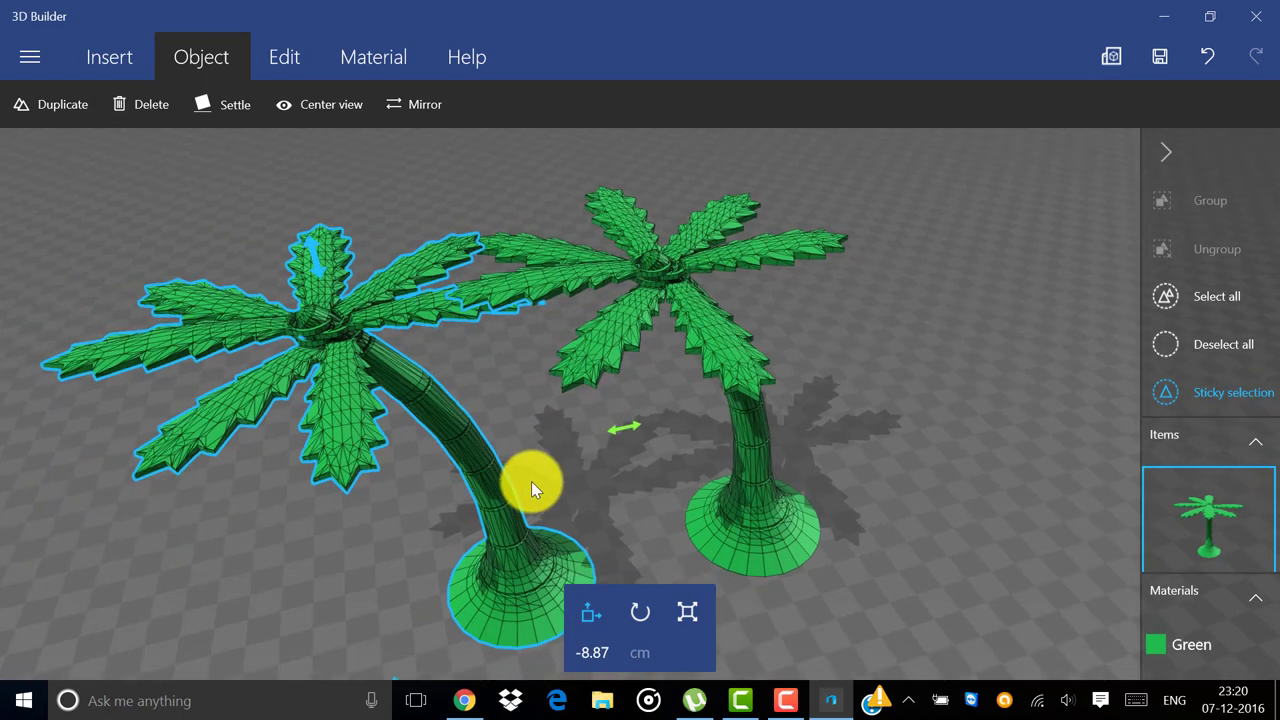
mouse_move(531, 481)
right_down()
mouse_move(306, 470)
mouse_move(380, 393)
right_up()
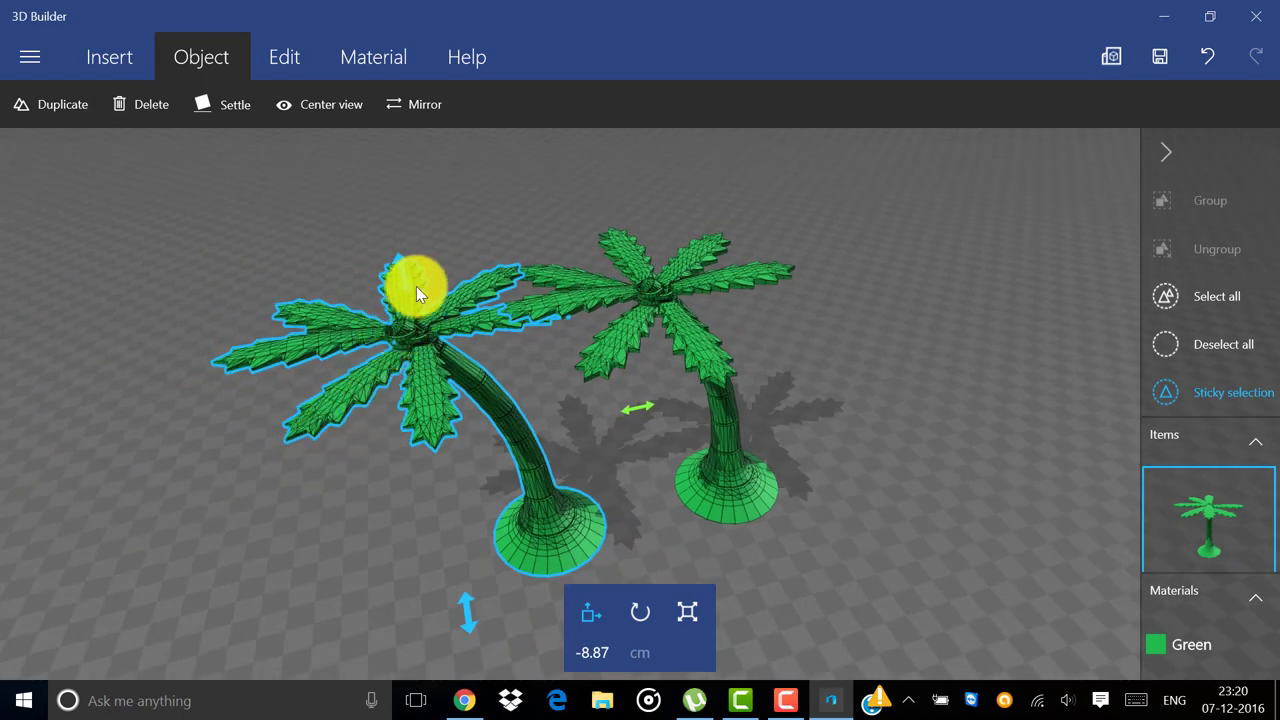
drag(396, 263, 471, 433)
drag(633, 412, 371, 455)
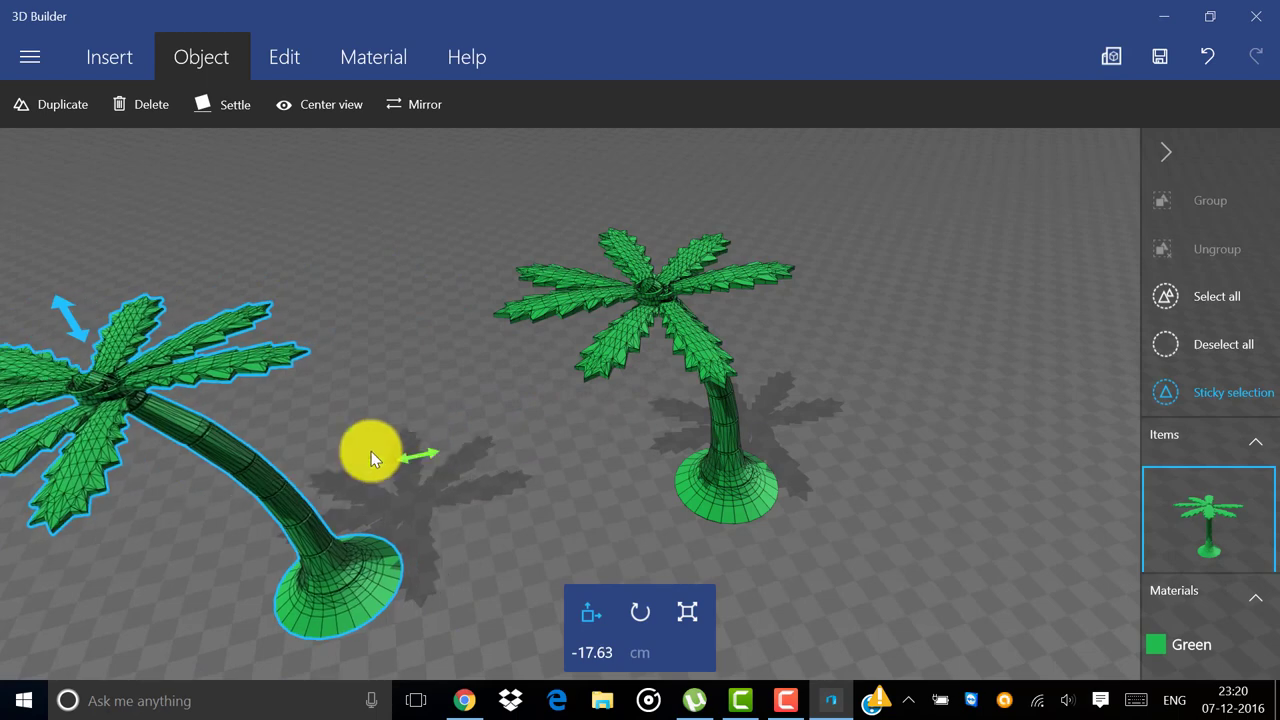
- Rotate the copied palm tree about 152 degrees around its vertical axis and deselect it
right_drag(345, 412, 461, 513)
click(638, 612)
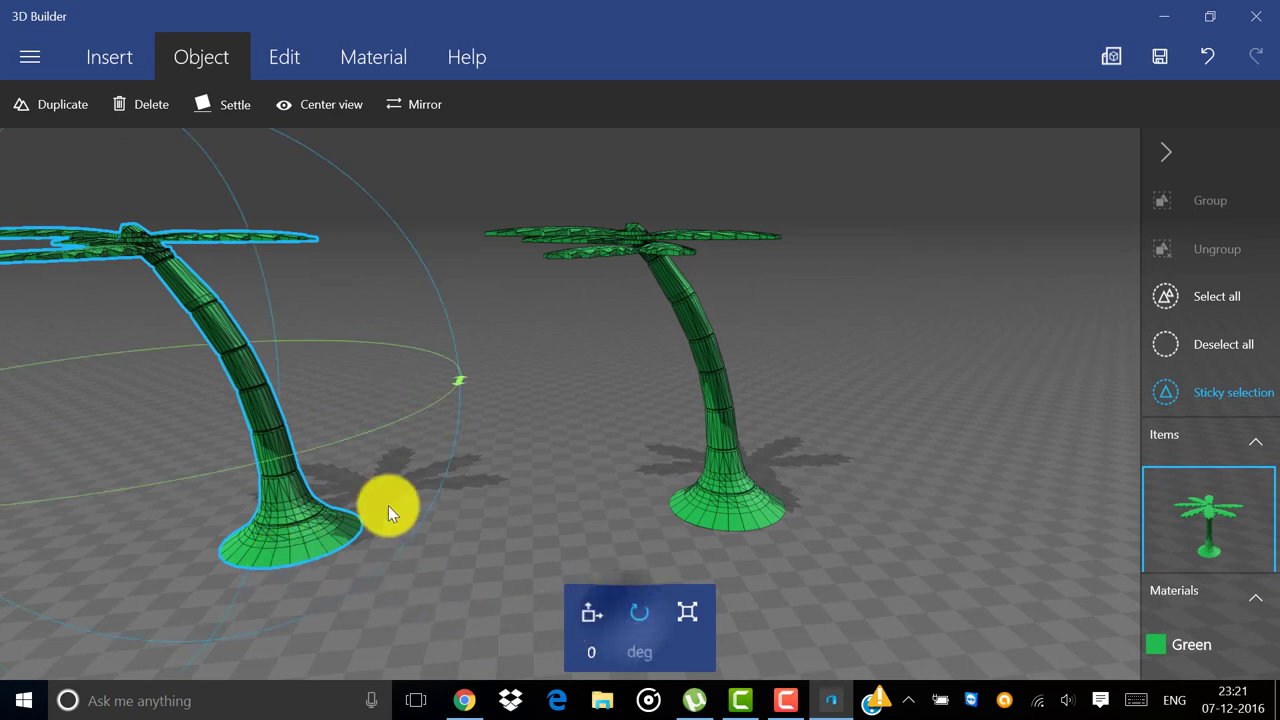
scroll(262, 485, down, 3)
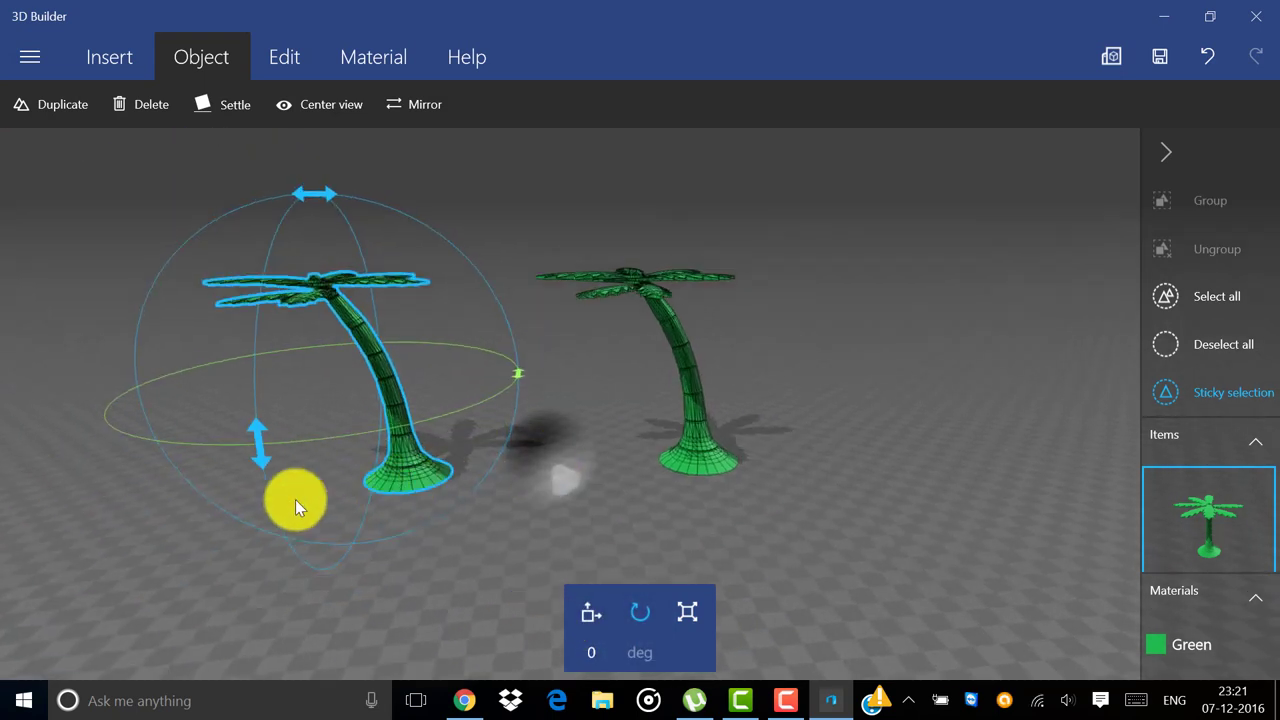
drag(295, 499, 316, 443)
scroll(434, 427, up, 3)
right_drag(434, 427, 439, 345)
drag(446, 297, 822, 95)
drag(272, 556, 656, 542)
scroll(656, 541, down, 5)
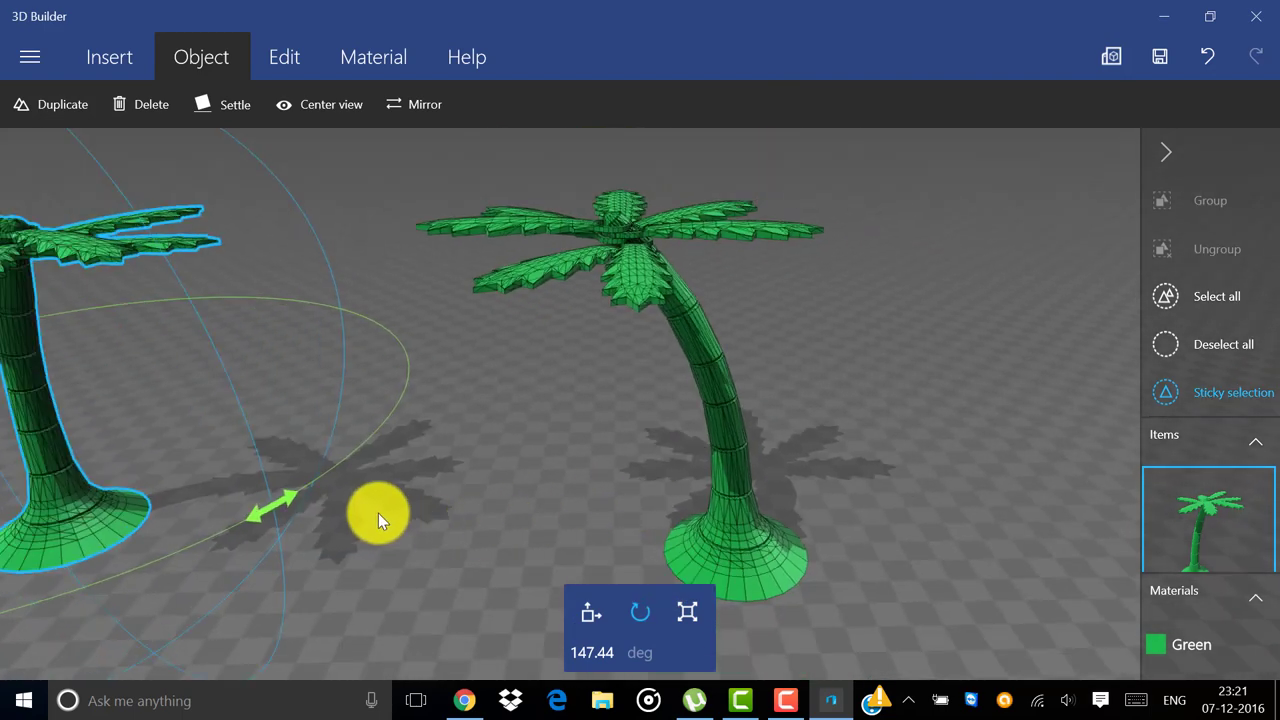
drag(343, 486, 392, 472)
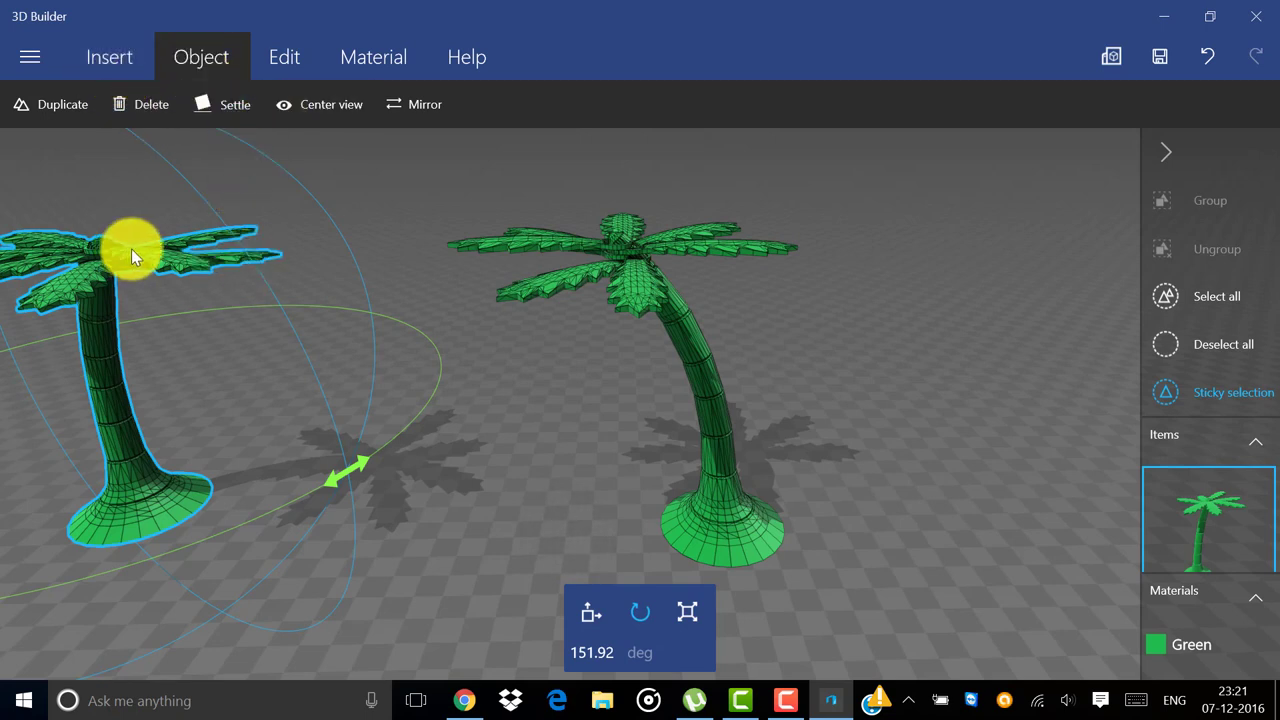
click(1172, 340)
scroll(530, 415, down, 3)
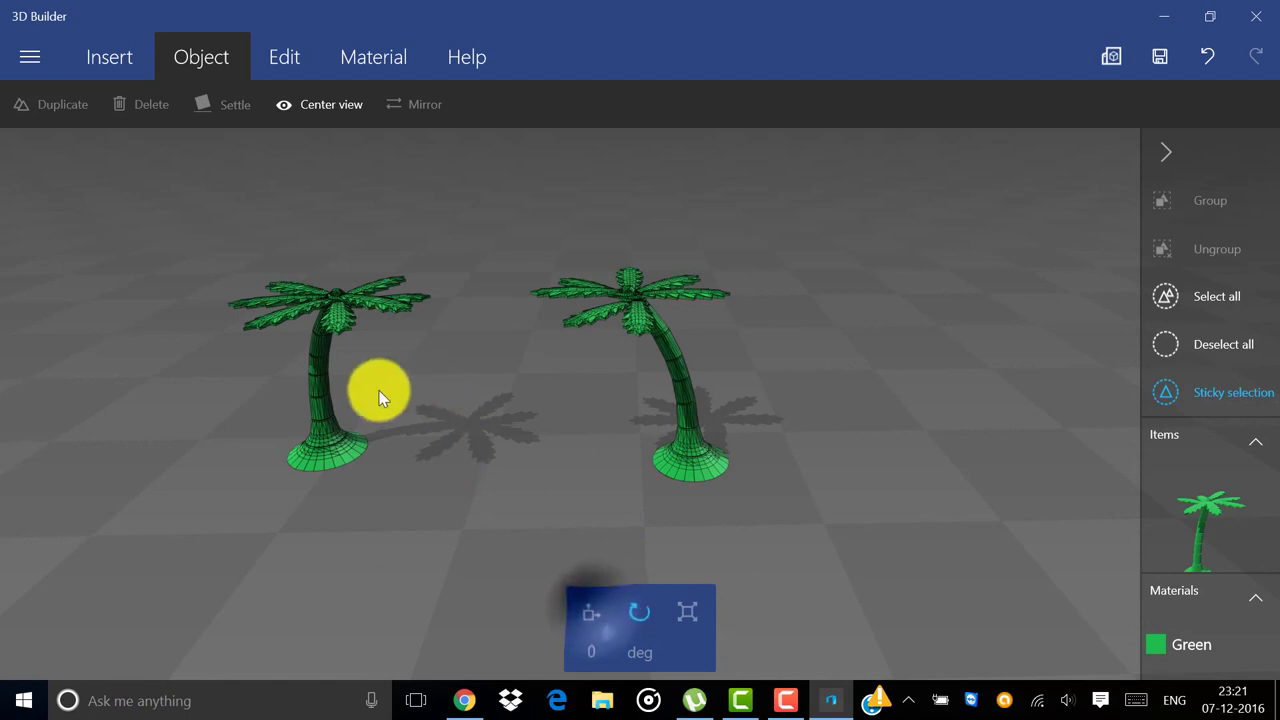
drag(510, 394, 545, 387)
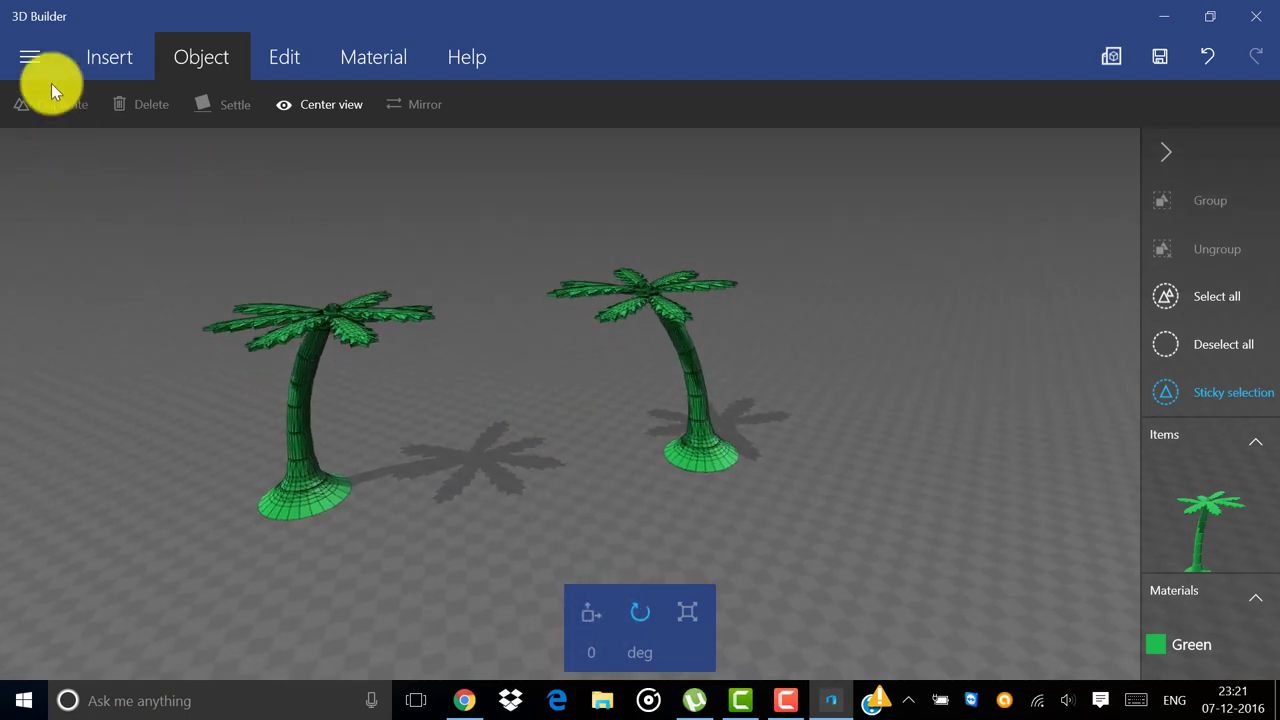
- Insert the recent burger model shape_cube.3DBuilder.3mf into the scene and delete it again
click(30, 57)
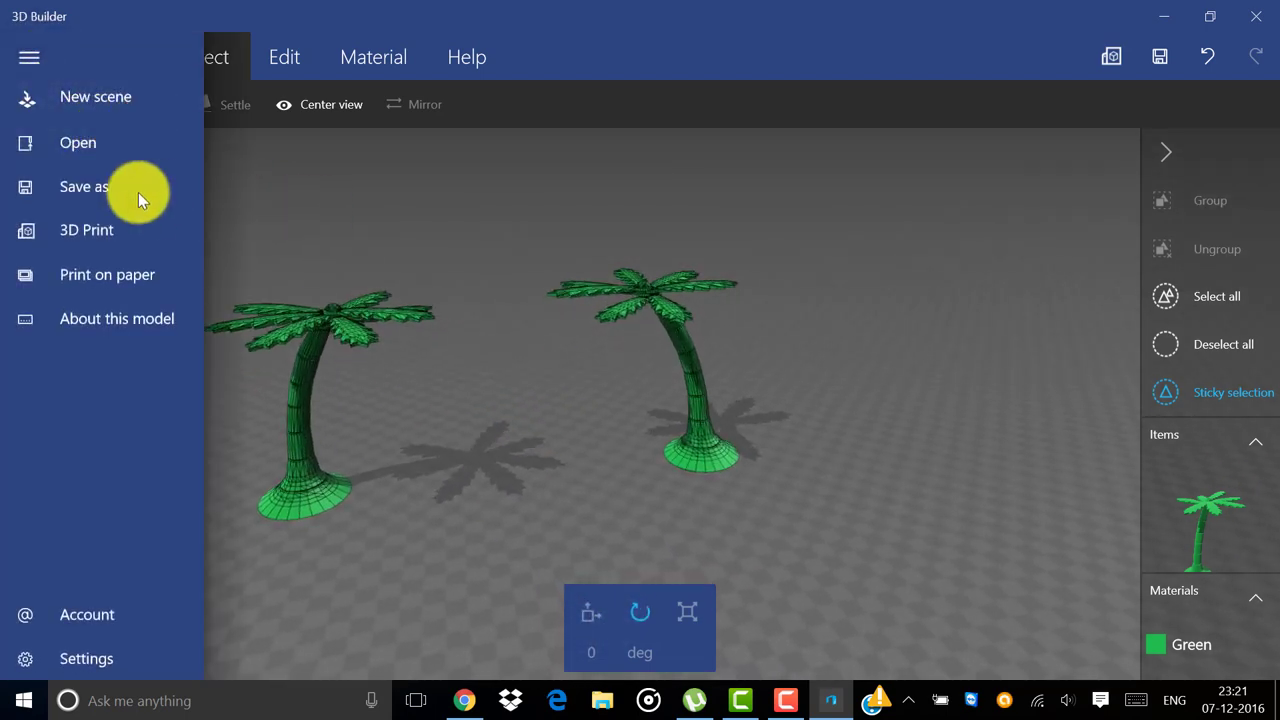
click(250, 178)
click(112, 60)
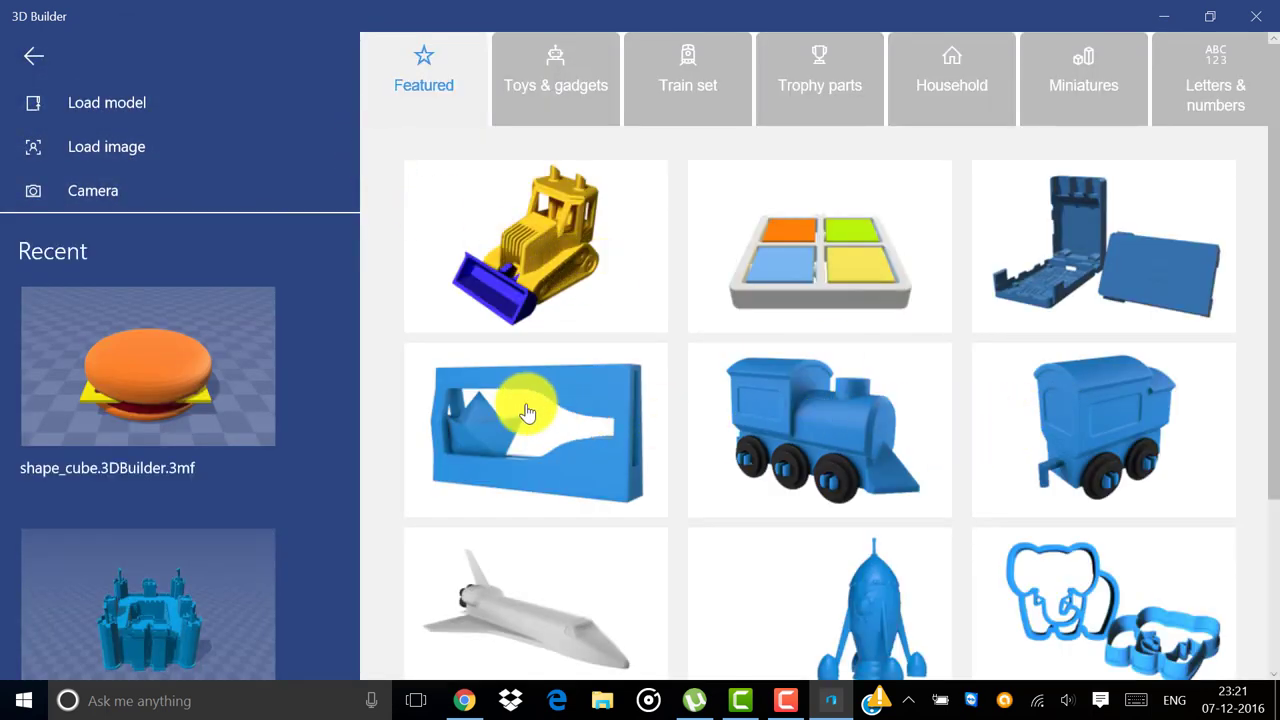
click(273, 362)
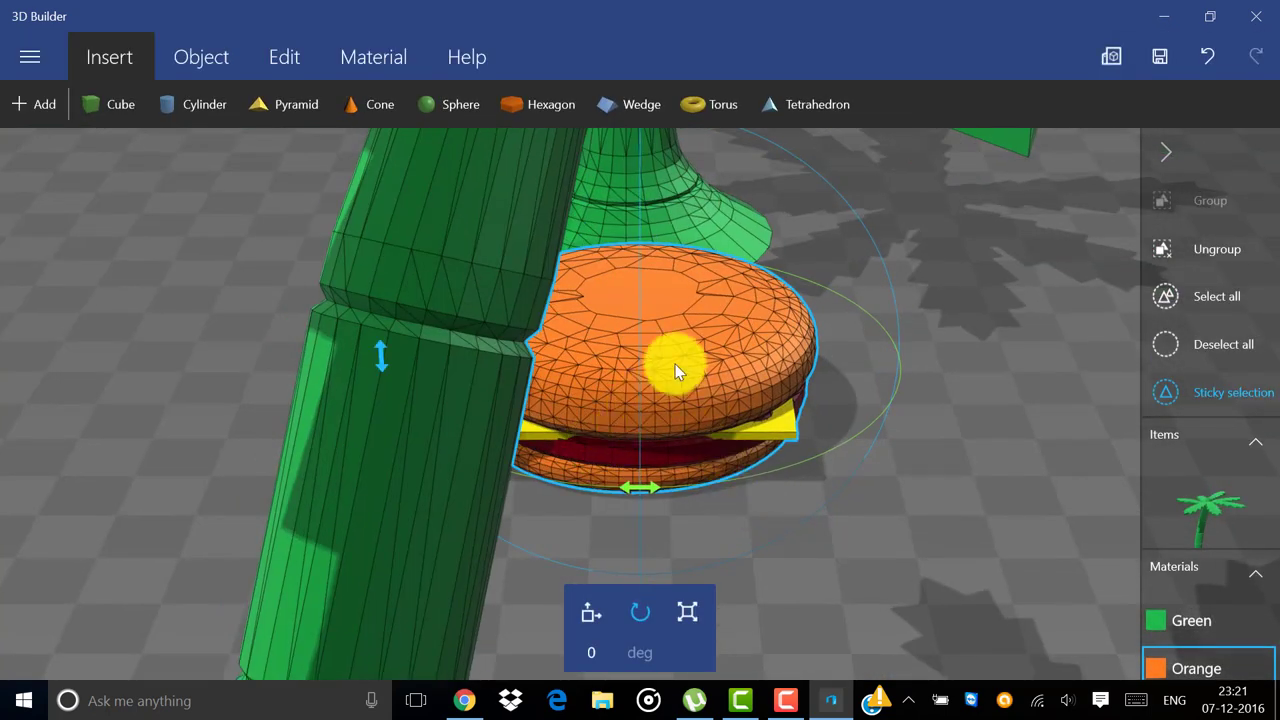
key(Delete)
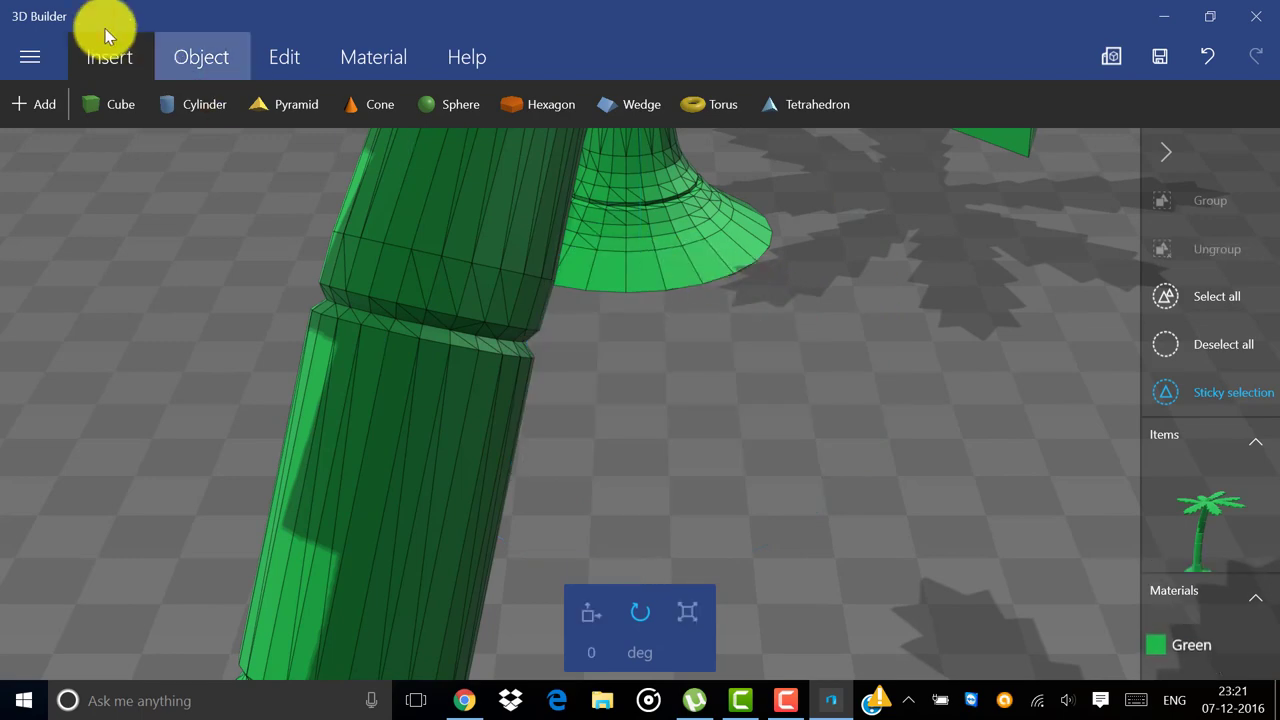
- Browse the model library's Trophy parts, Household, Train set and Toys & gadgets categories for objects to add
click(50, 104)
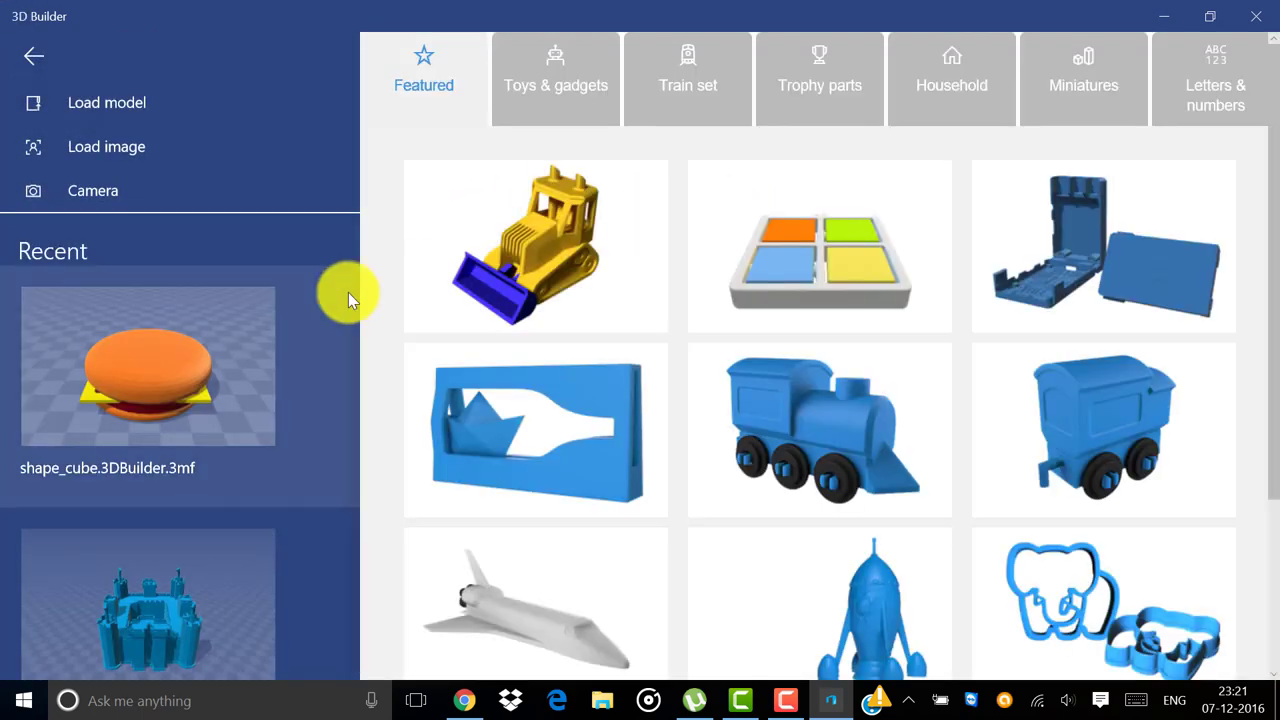
click(800, 90)
click(940, 100)
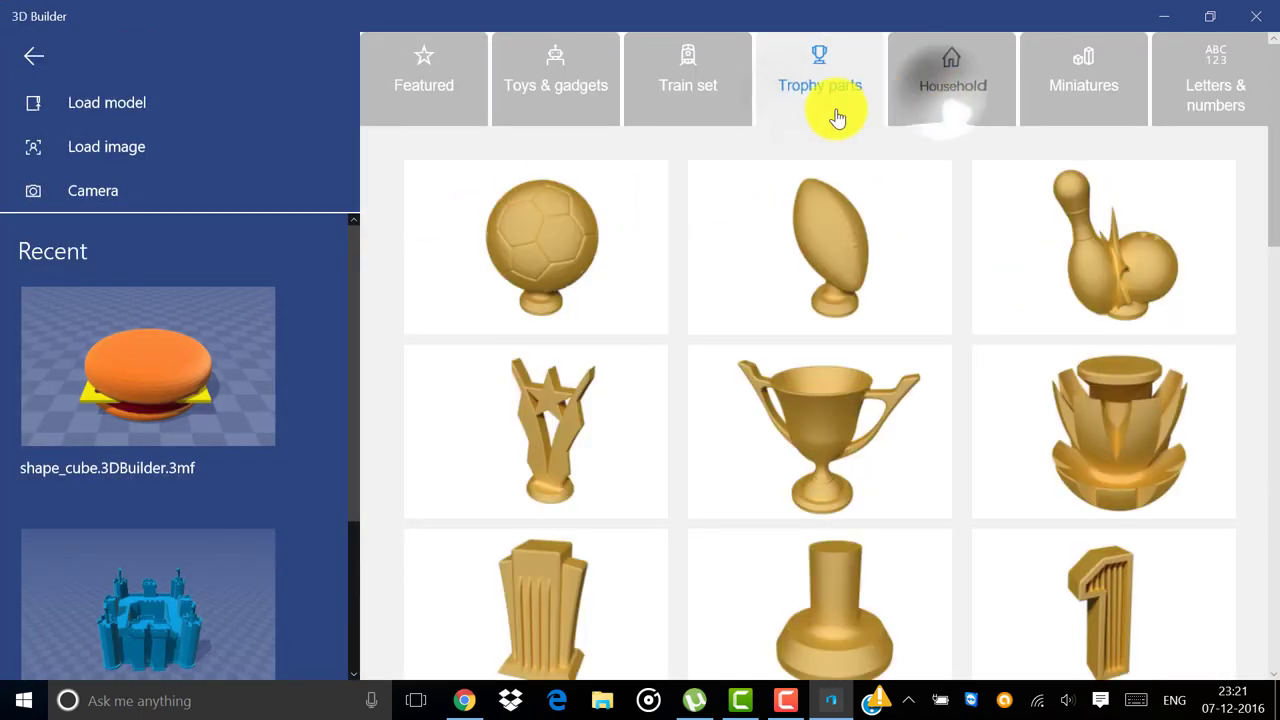
scroll(610, 323, down, 1)
scroll(610, 323, down, 15)
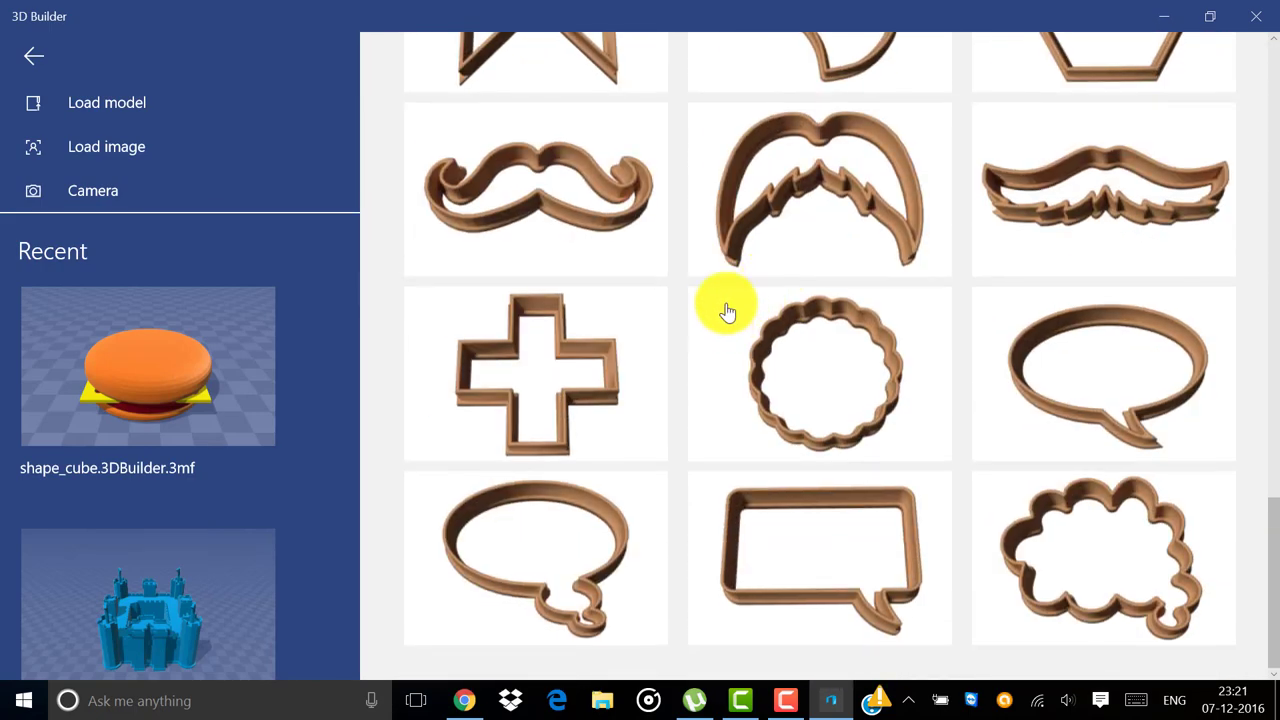
scroll(709, 171, up, 15)
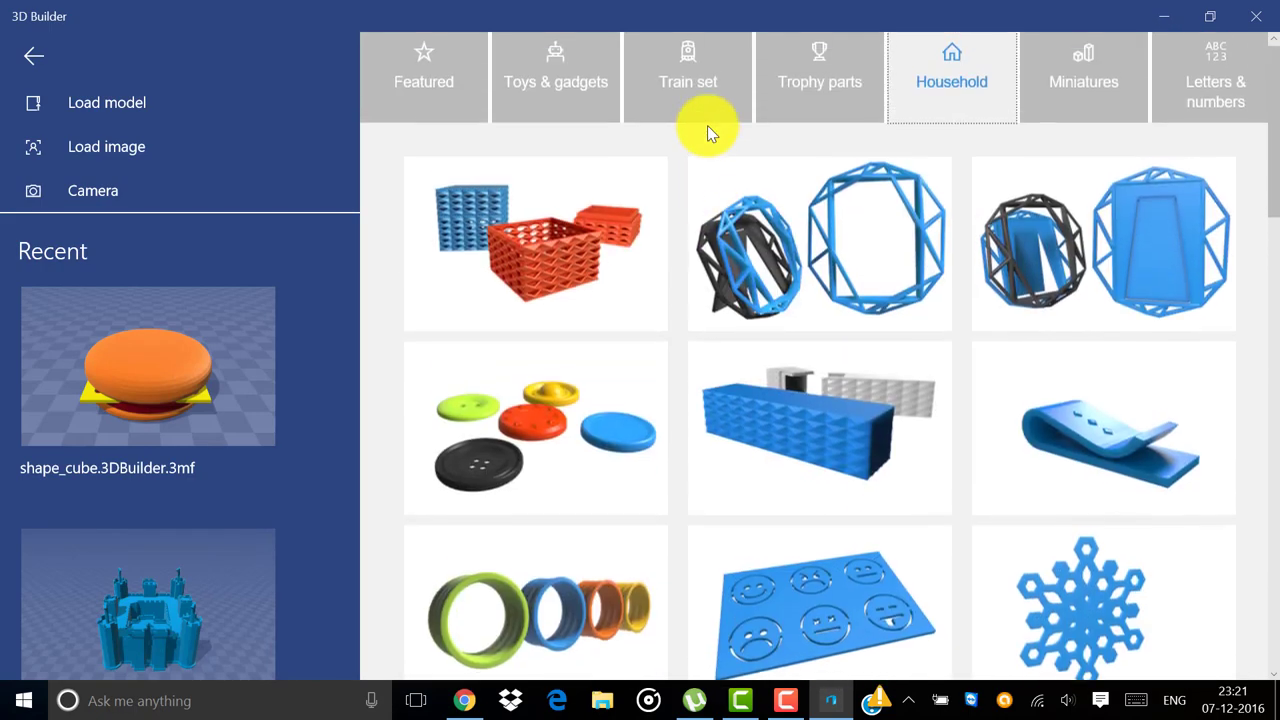
click(708, 128)
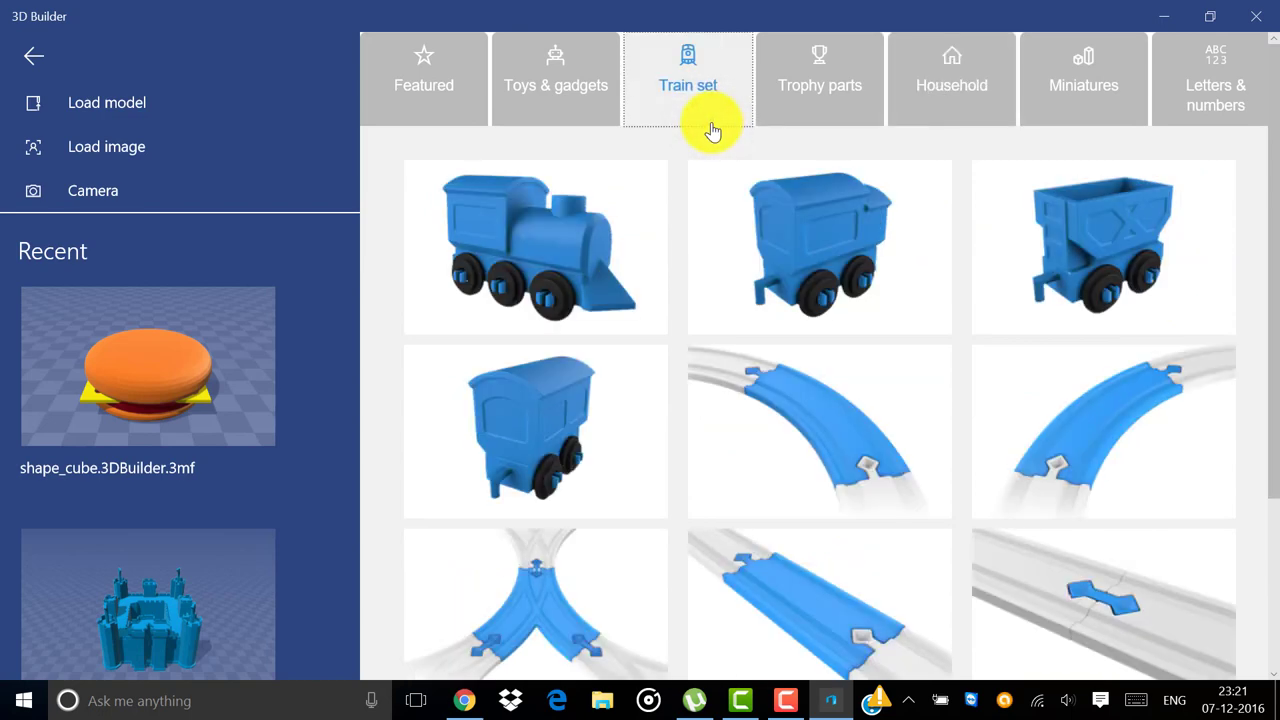
click(604, 112)
scroll(732, 243, down, 3)
scroll(849, 286, up, 3)
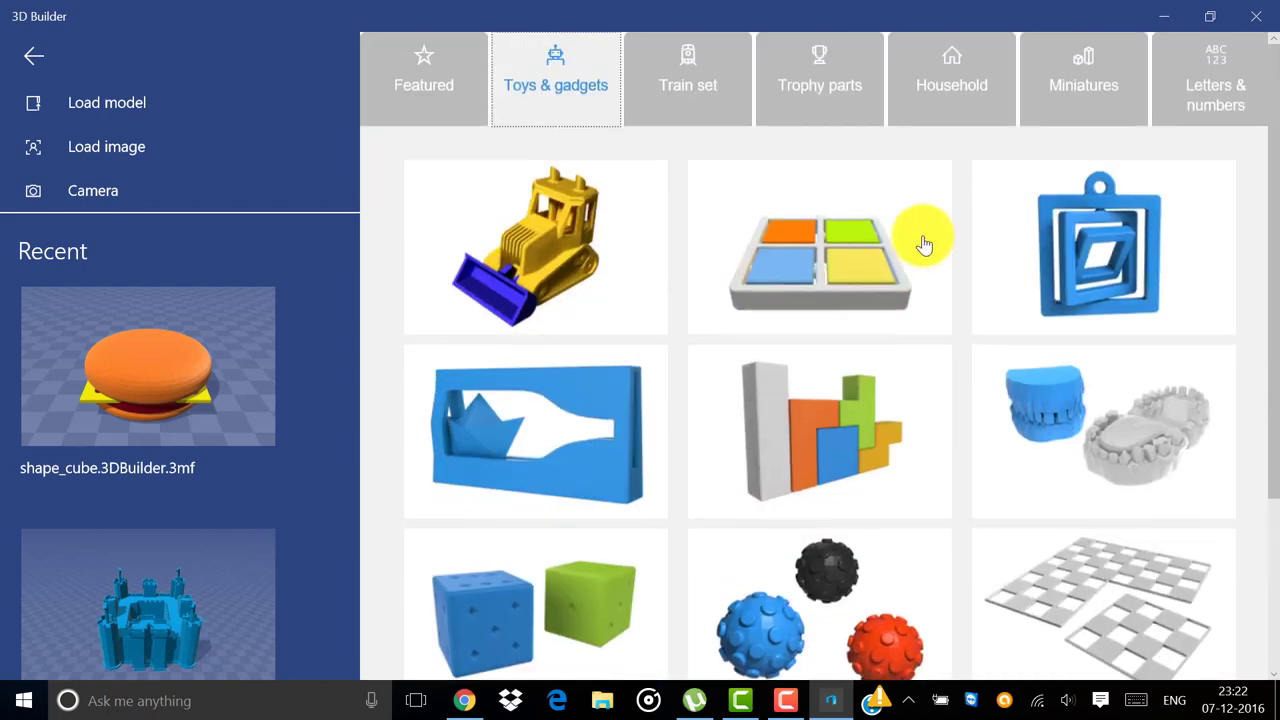
click(968, 98)
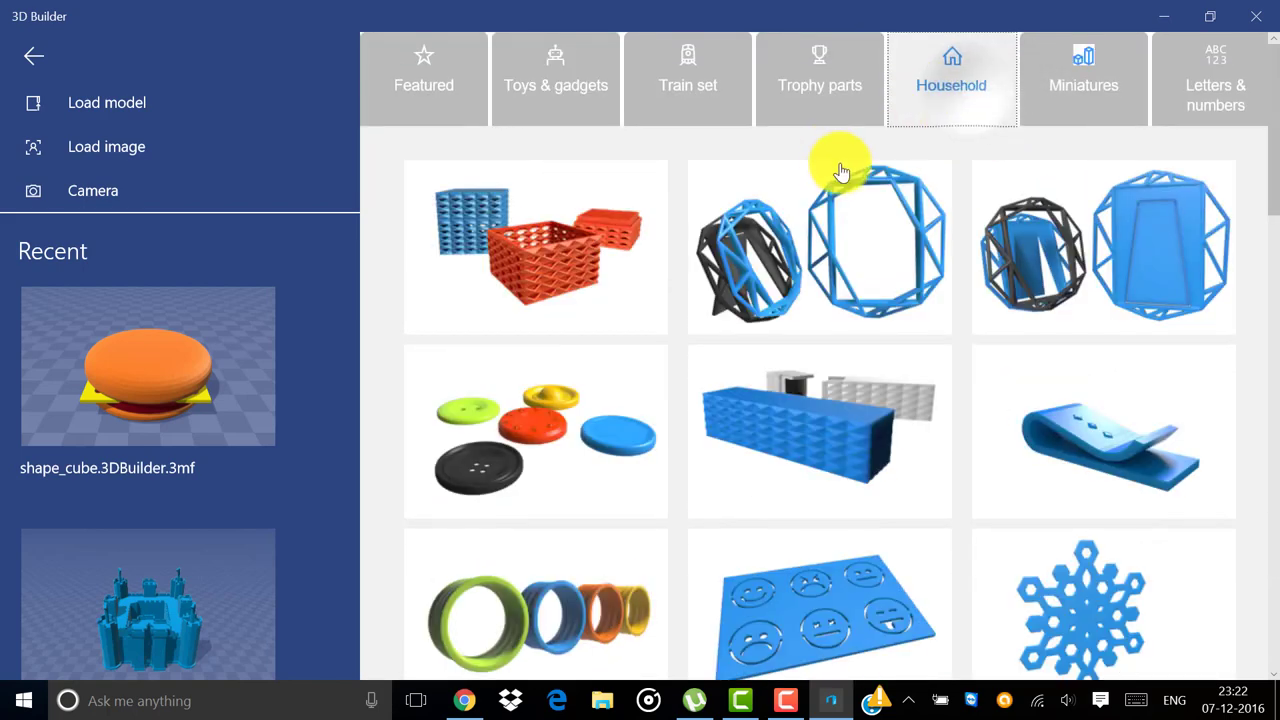
scroll(833, 200, down, 4)
scroll(829, 203, down, 12)
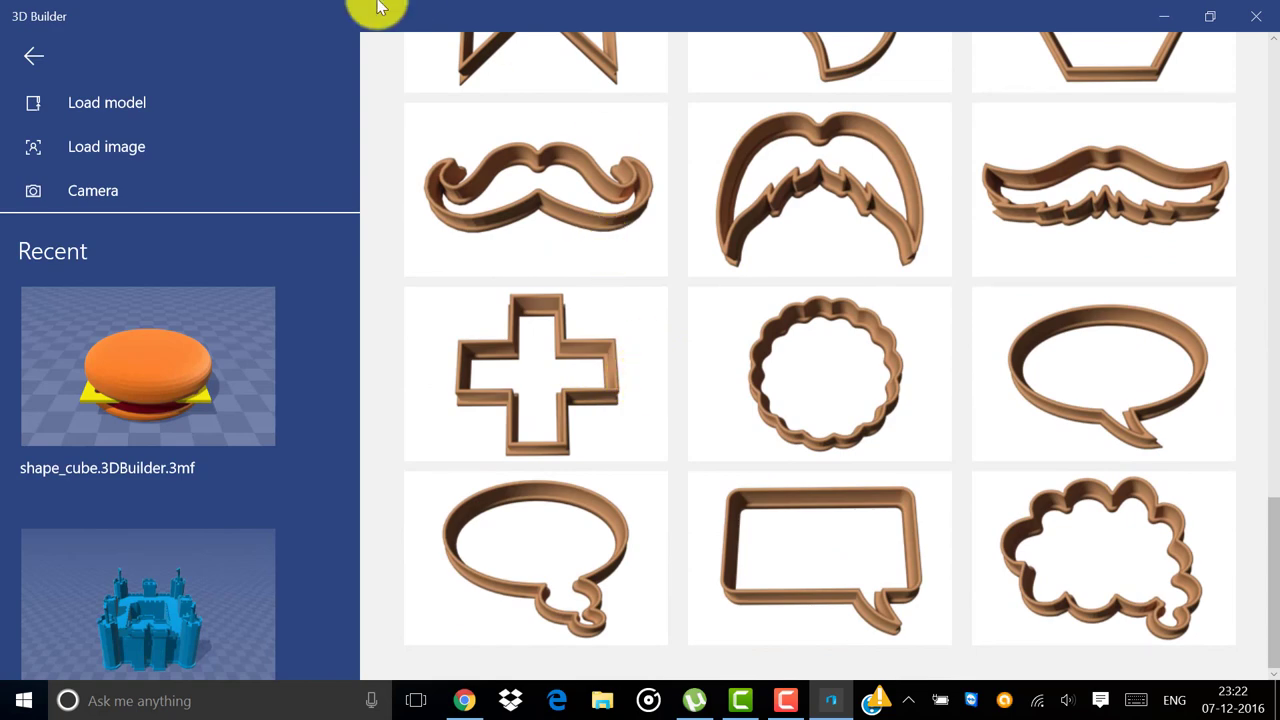
scroll(829, 277, up, 15)
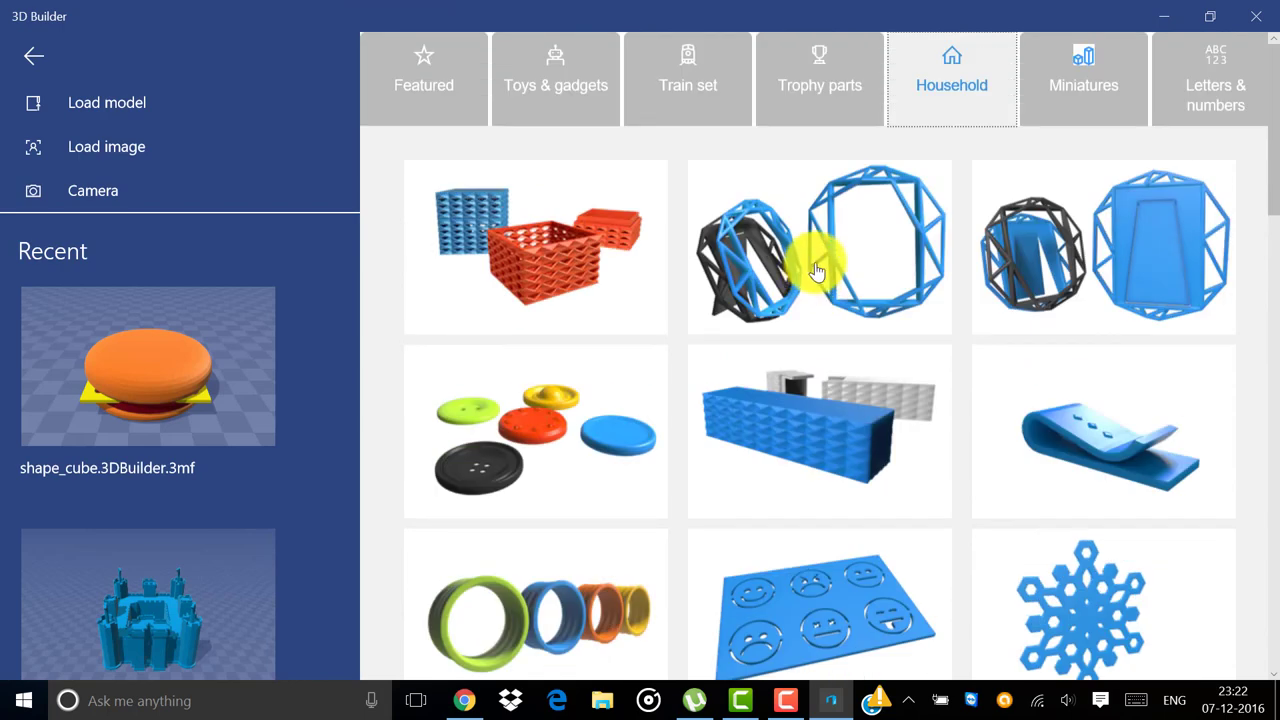
- Insert the burger model from the Miniatures category of the model library into the palm tree scene
click(1086, 68)
scroll(840, 340, down, 8)
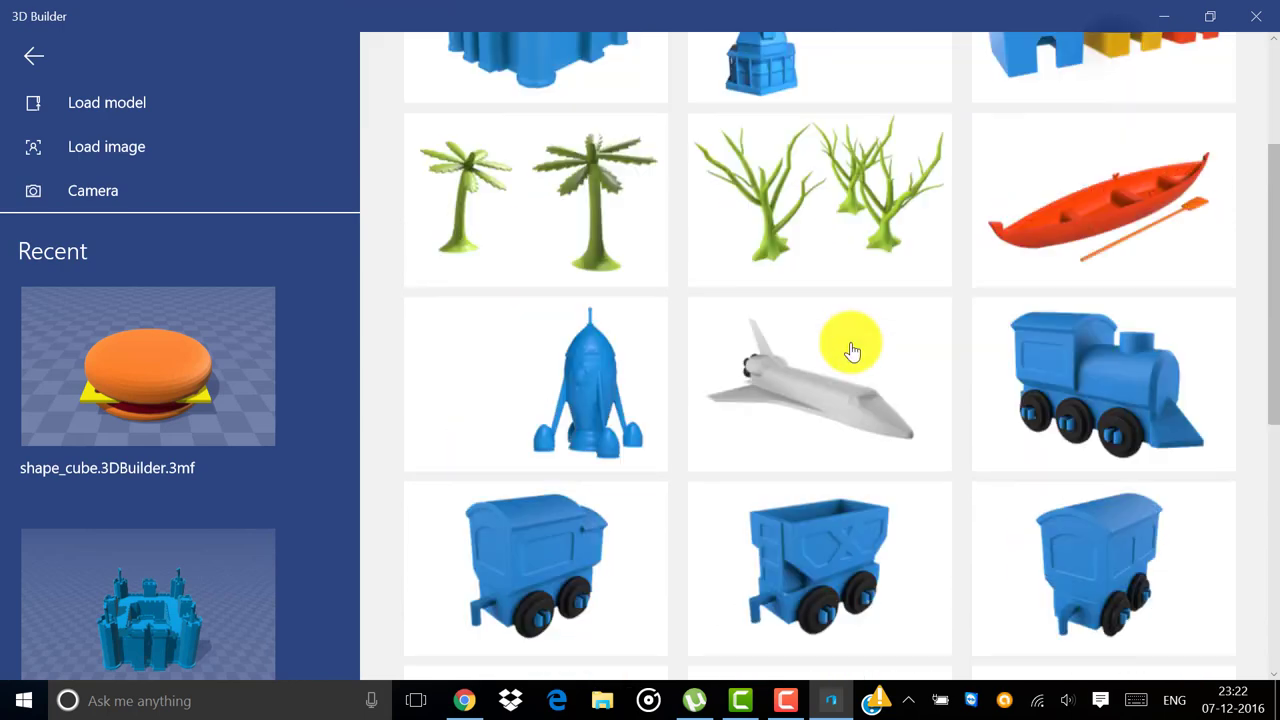
scroll(509, 300, up, 1)
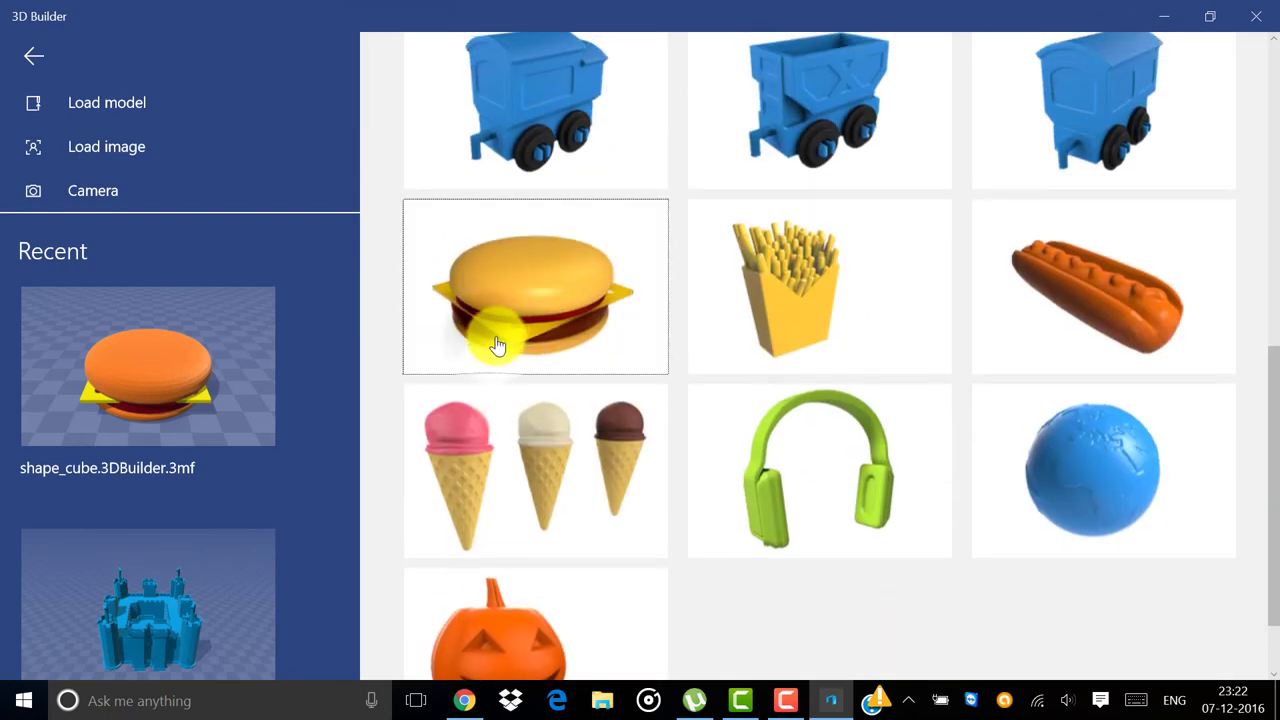
click(497, 345)
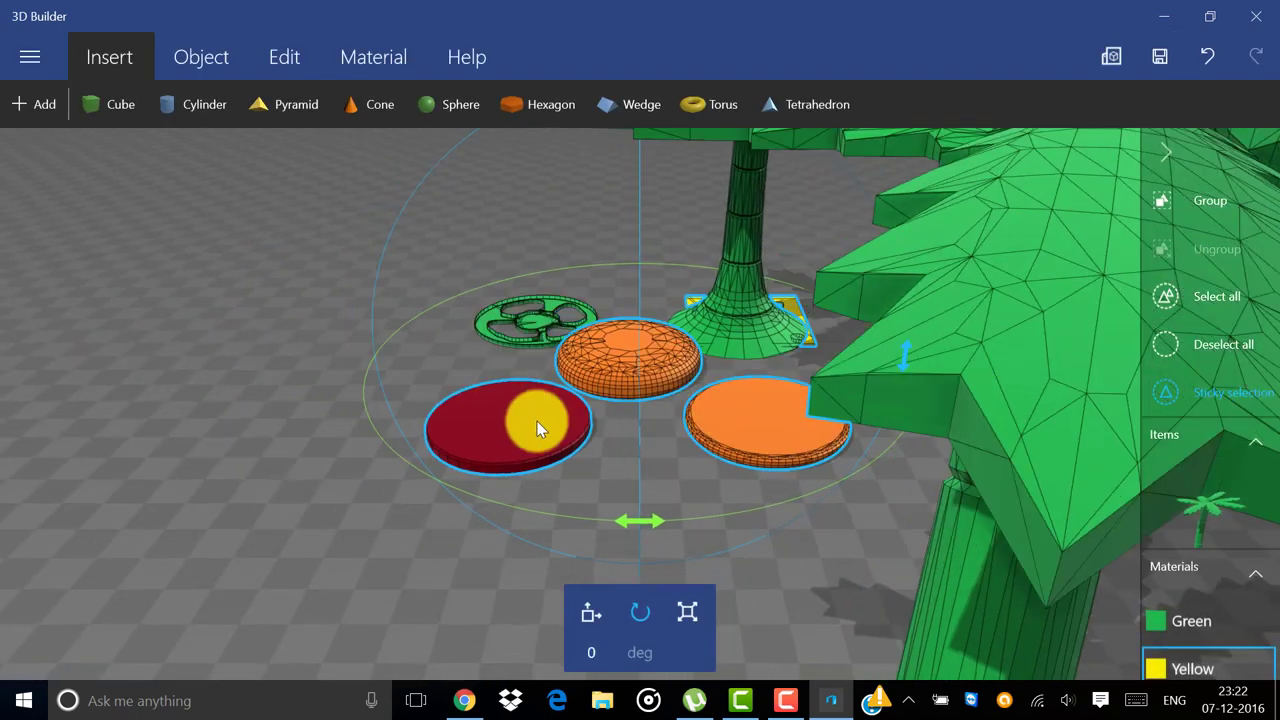
scroll(537, 421, down, 2)
drag(630, 543, 827, 547)
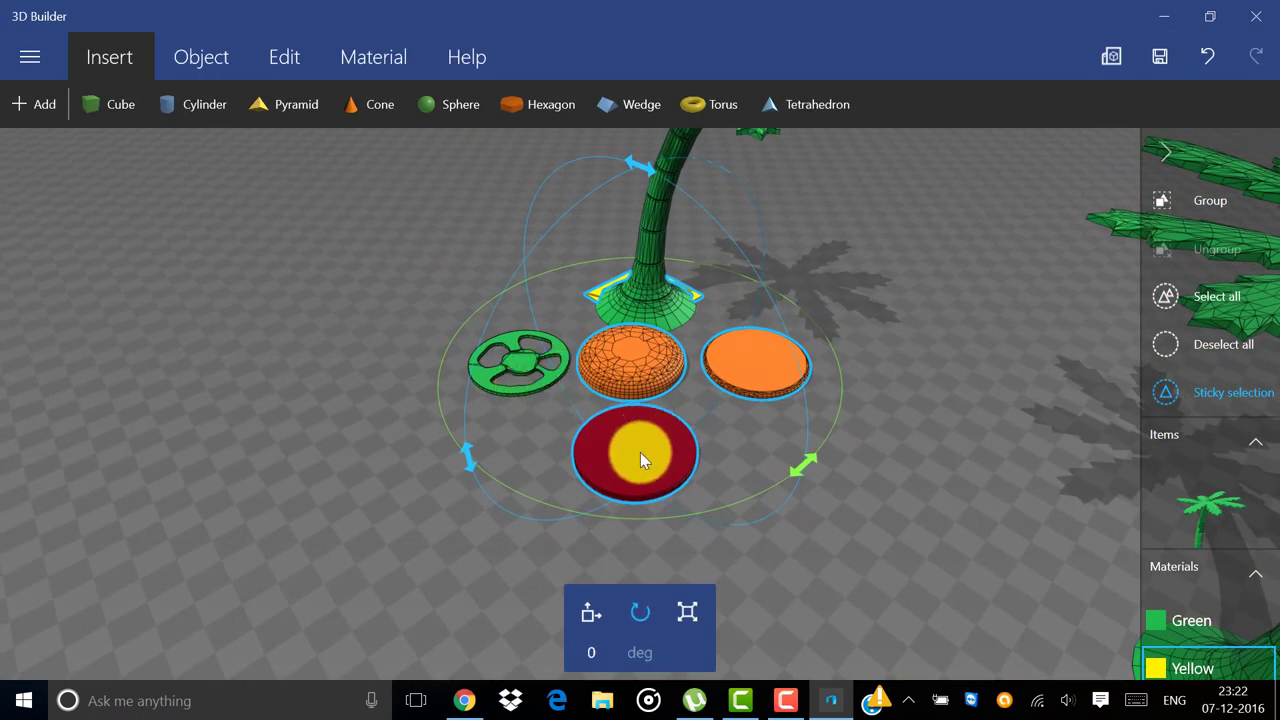
- Select every burger part except the flat orange bottom bun, including the patty, top bun, green disc and yellow cheese, and delete them
click(591, 612)
click(638, 478)
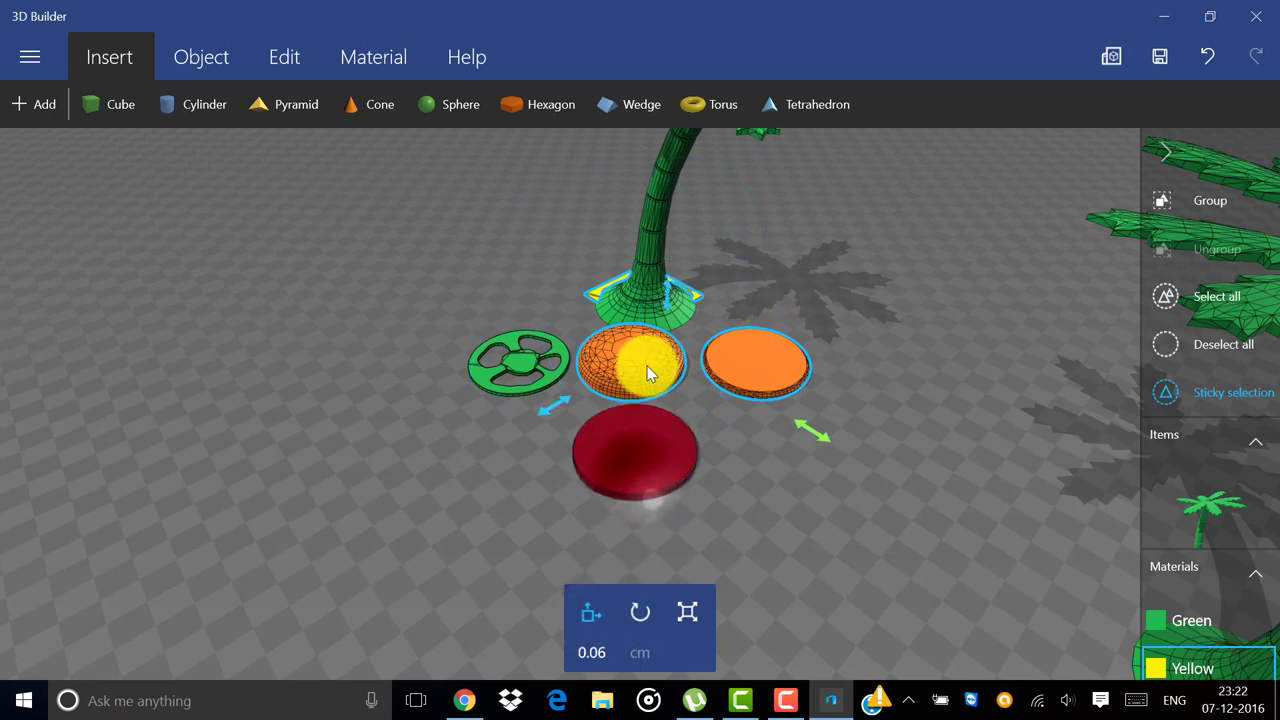
click(647, 366)
click(519, 364)
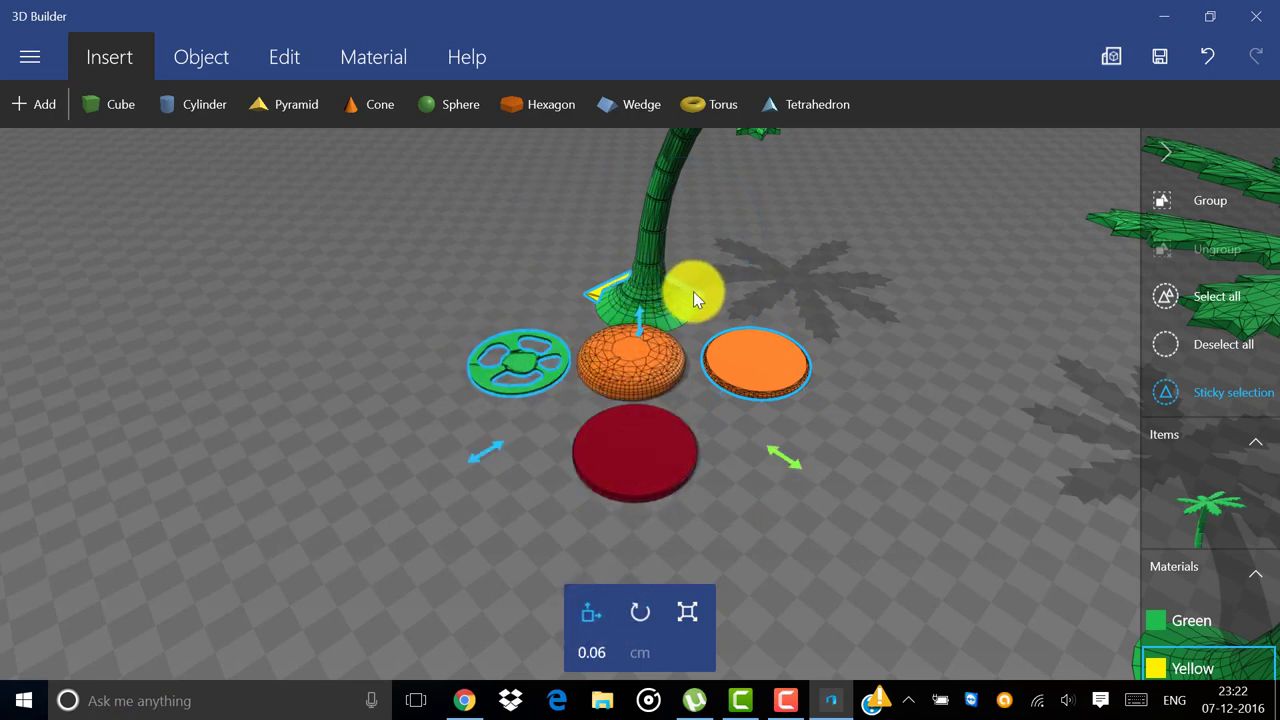
click(692, 292)
click(646, 367)
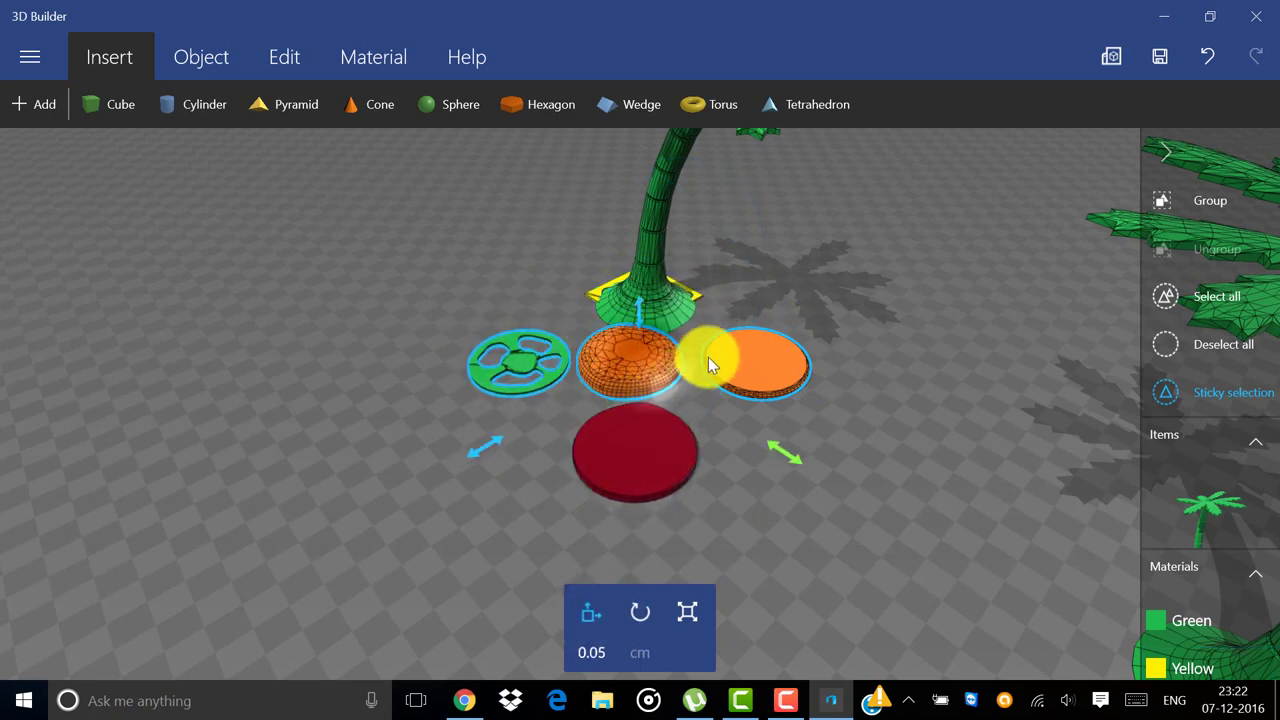
click(613, 438)
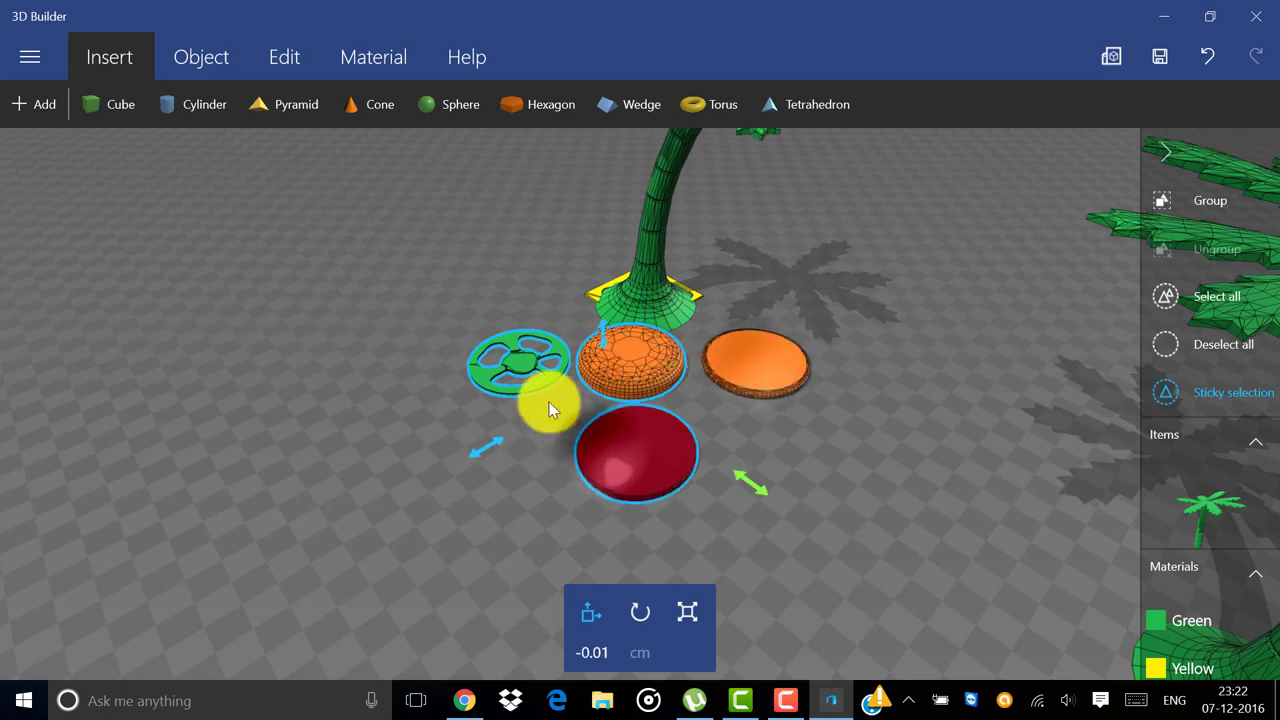
click(595, 289)
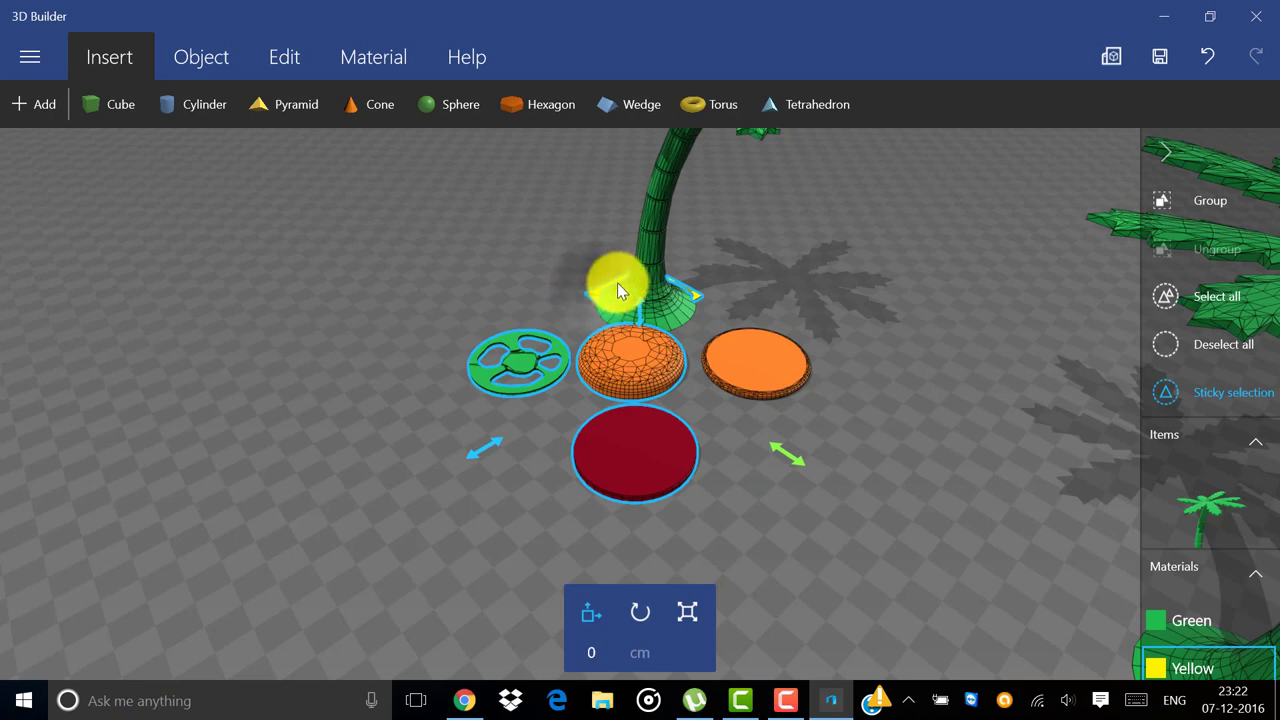
key(Delete)
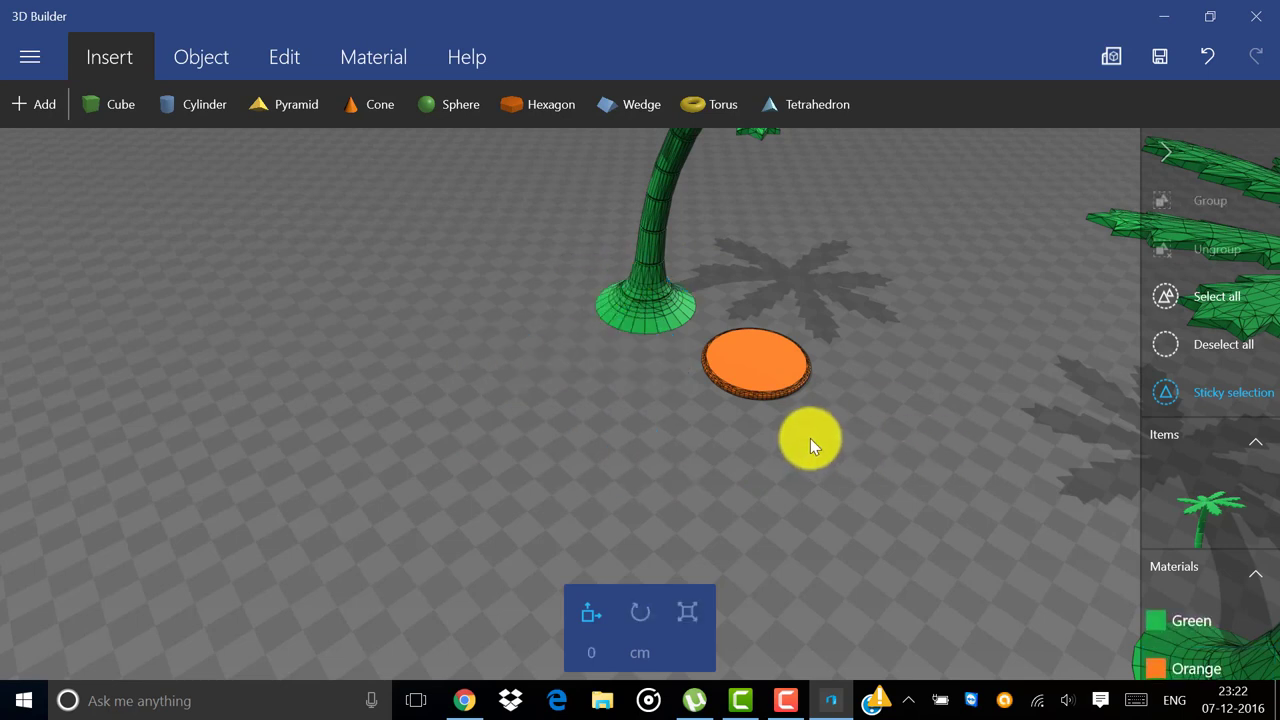
- Select the remaining orange disc and move it slightly to about -3.4 cm
click(774, 365)
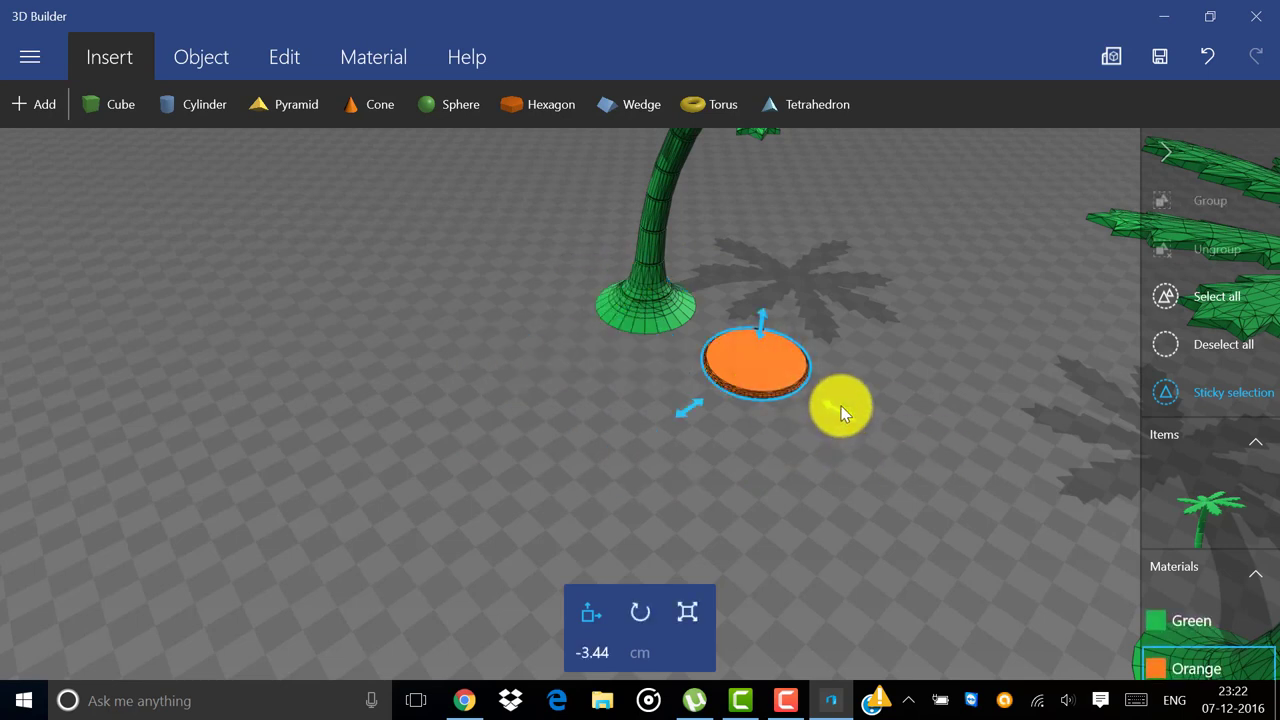
drag(896, 441, 838, 425)
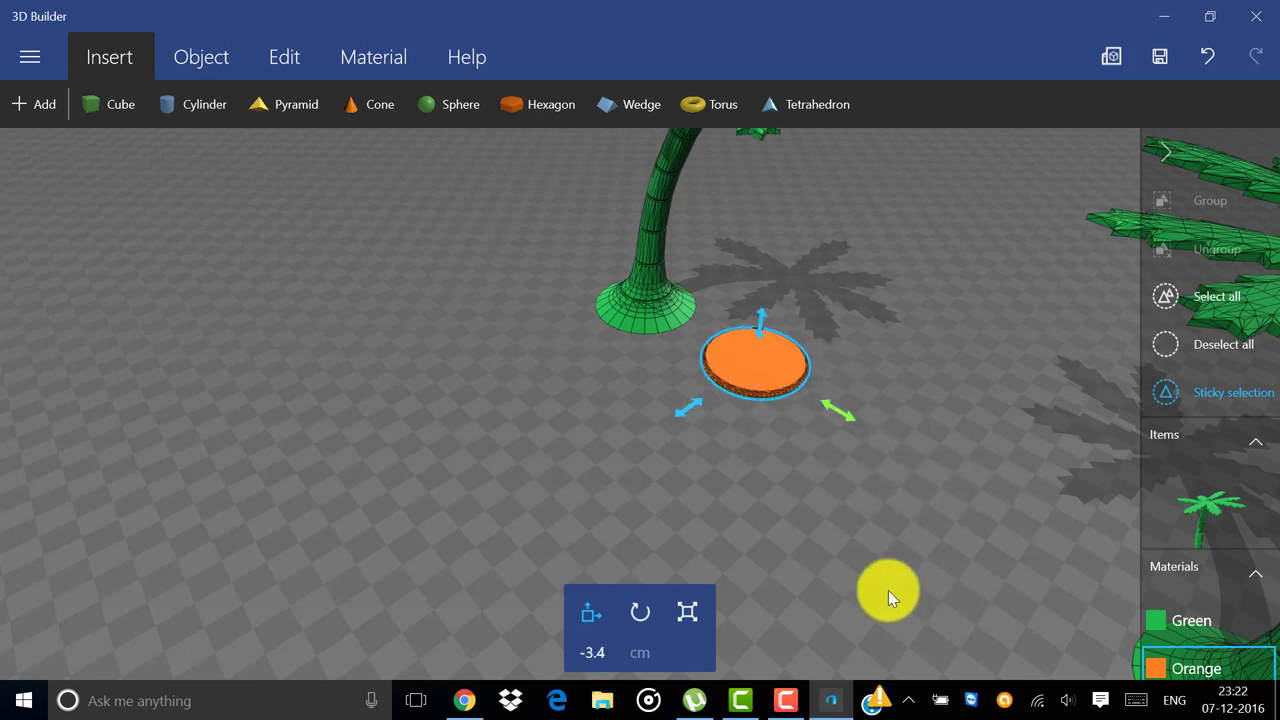
drag(840, 604, 666, 700)
- Scale the orange disc up to about 72.35 cm so that it spans the area under both palm trees
click(687, 612)
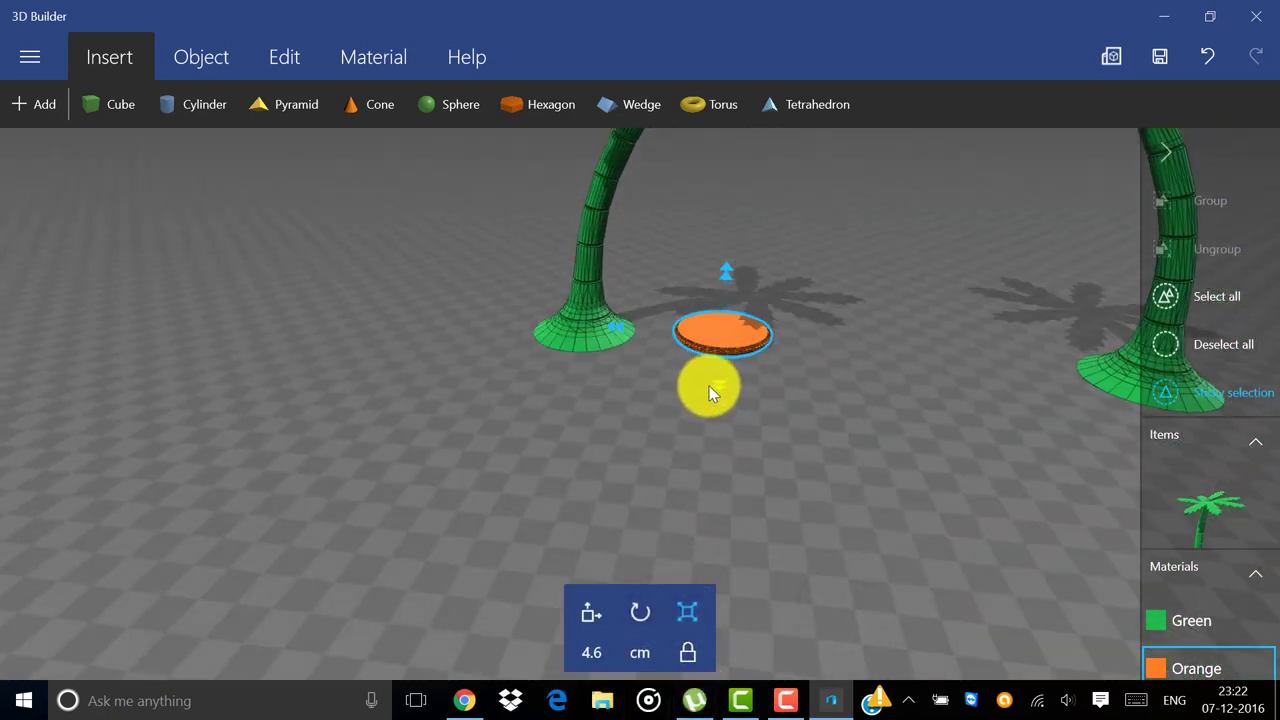
drag(709, 386, 410, 690)
scroll(748, 481, down, 5)
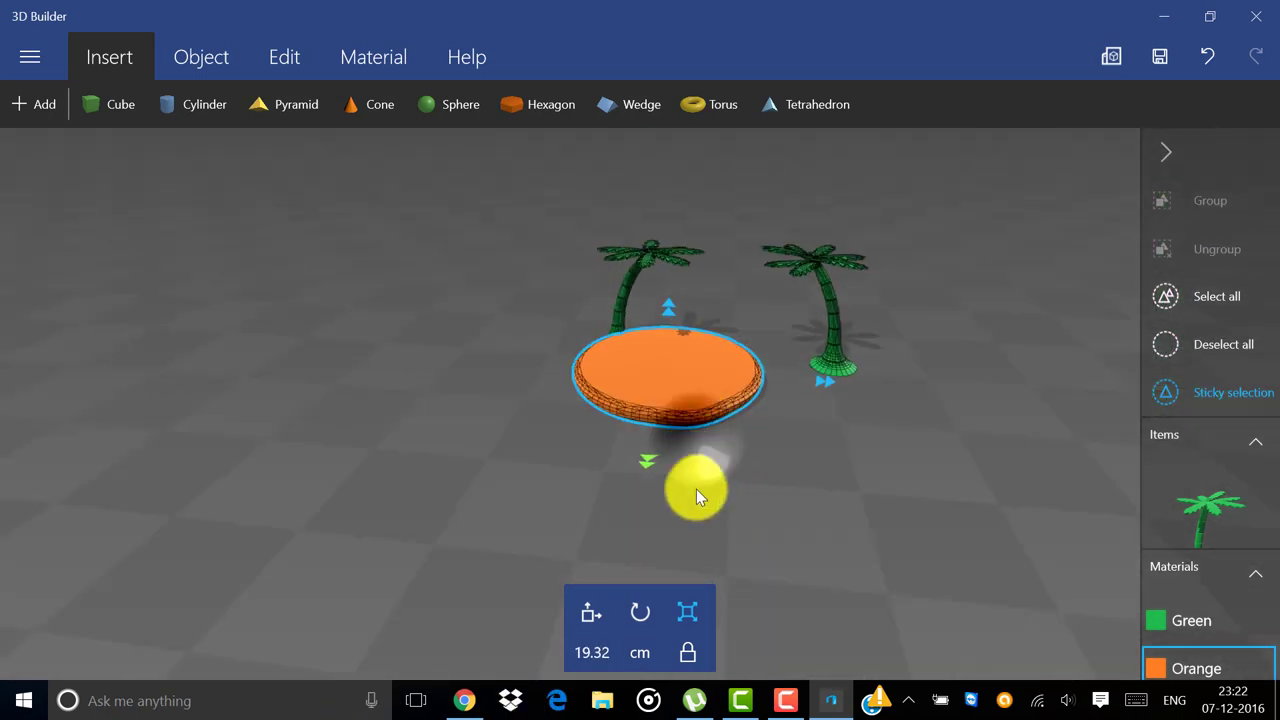
drag(696, 489, 613, 534)
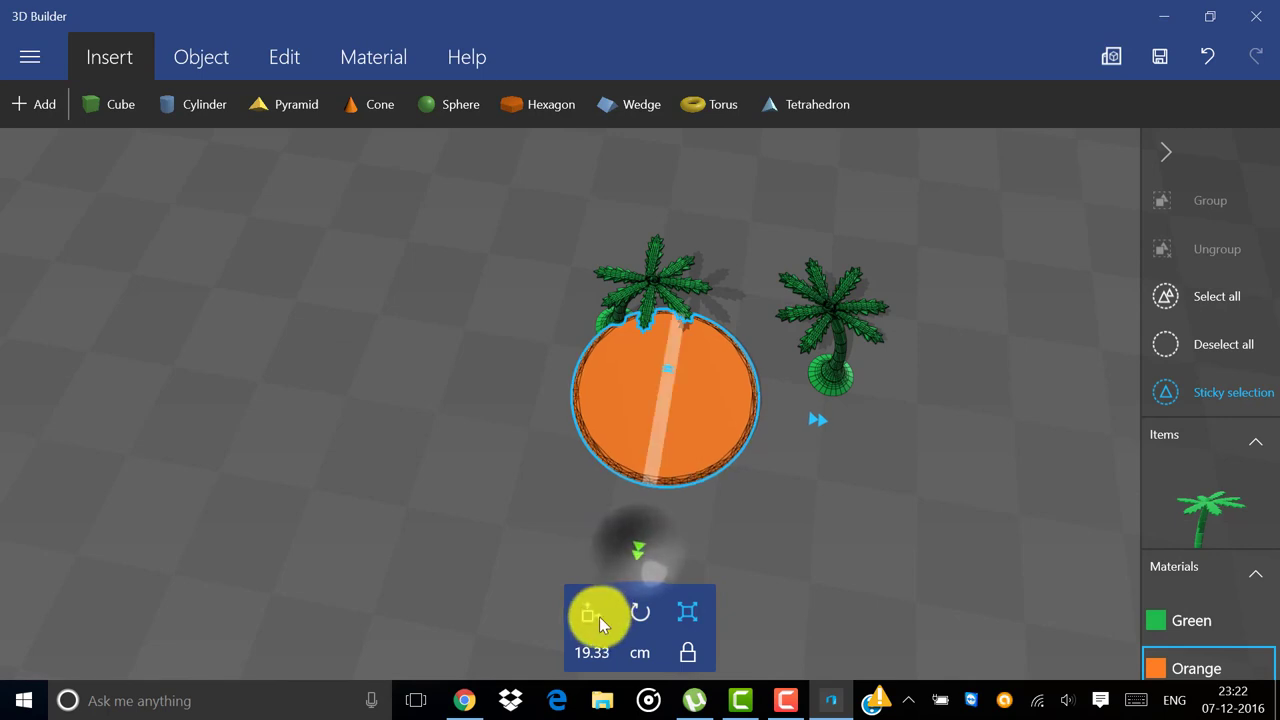
drag(599, 617, 596, 456)
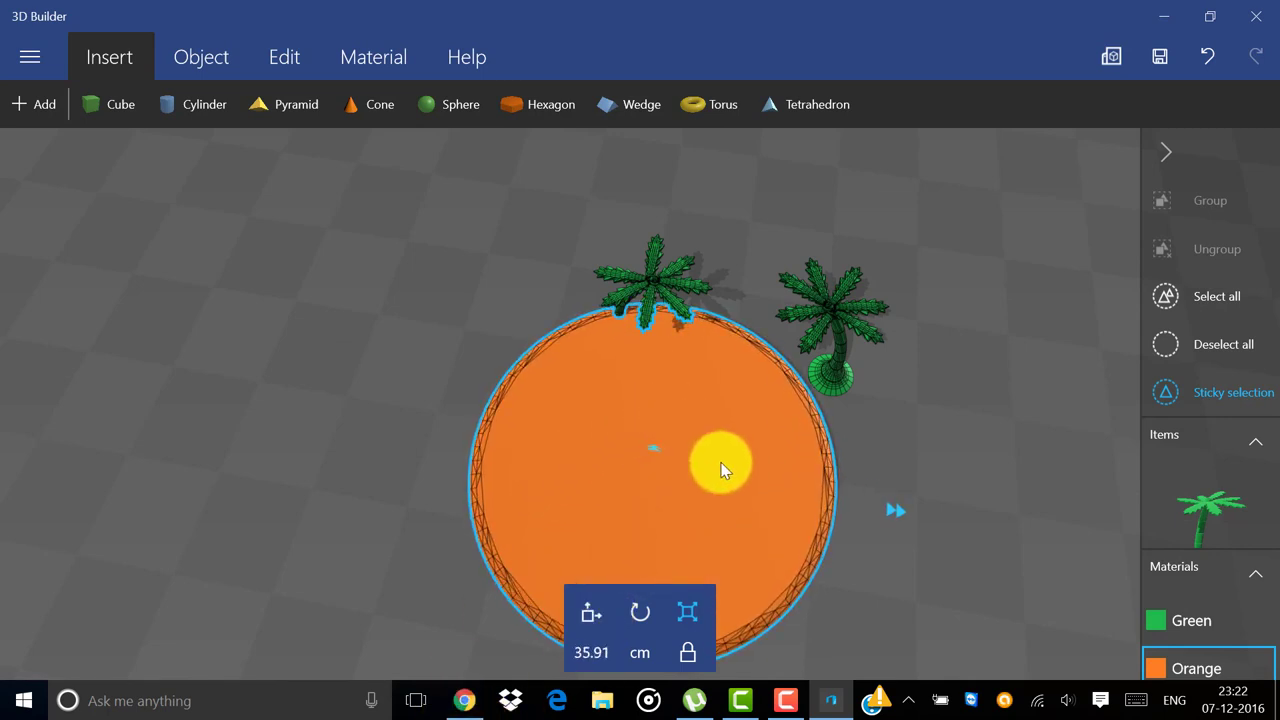
drag(897, 503, 1264, 530)
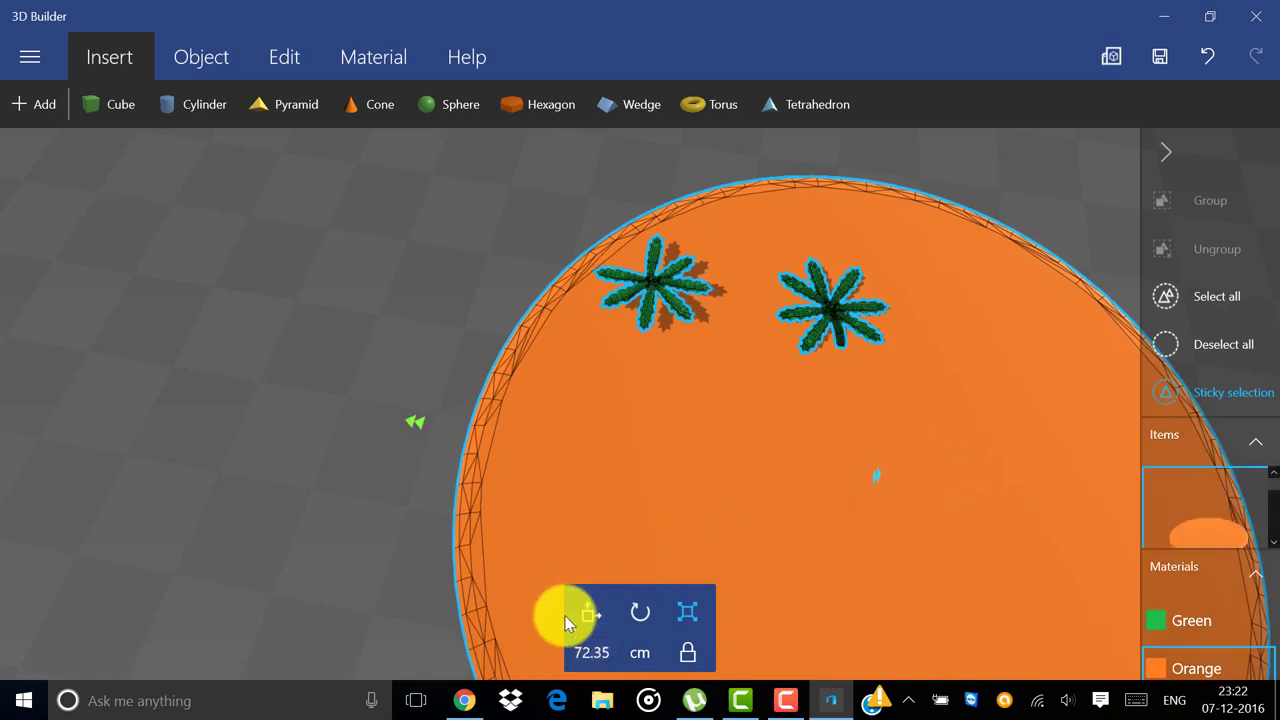
- Select a palm tree without the orange disc and move it off the disc, to about 54.84 cm
click(1165, 344)
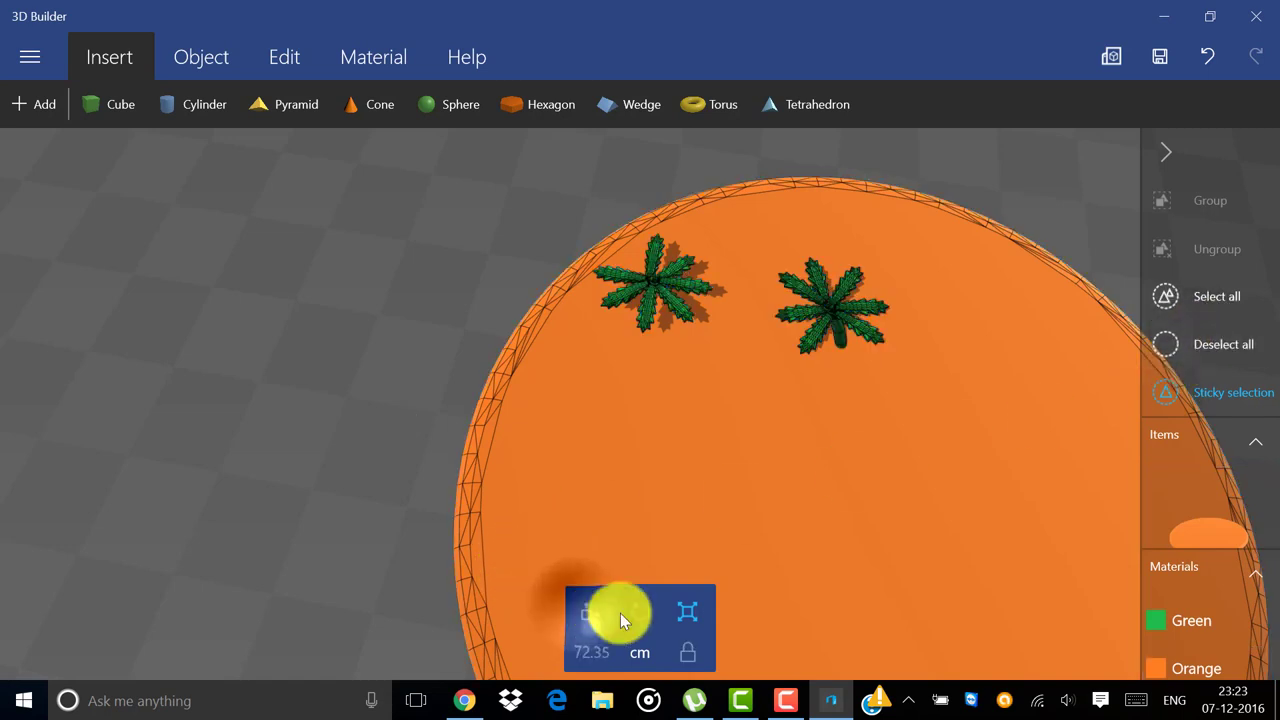
click(541, 488)
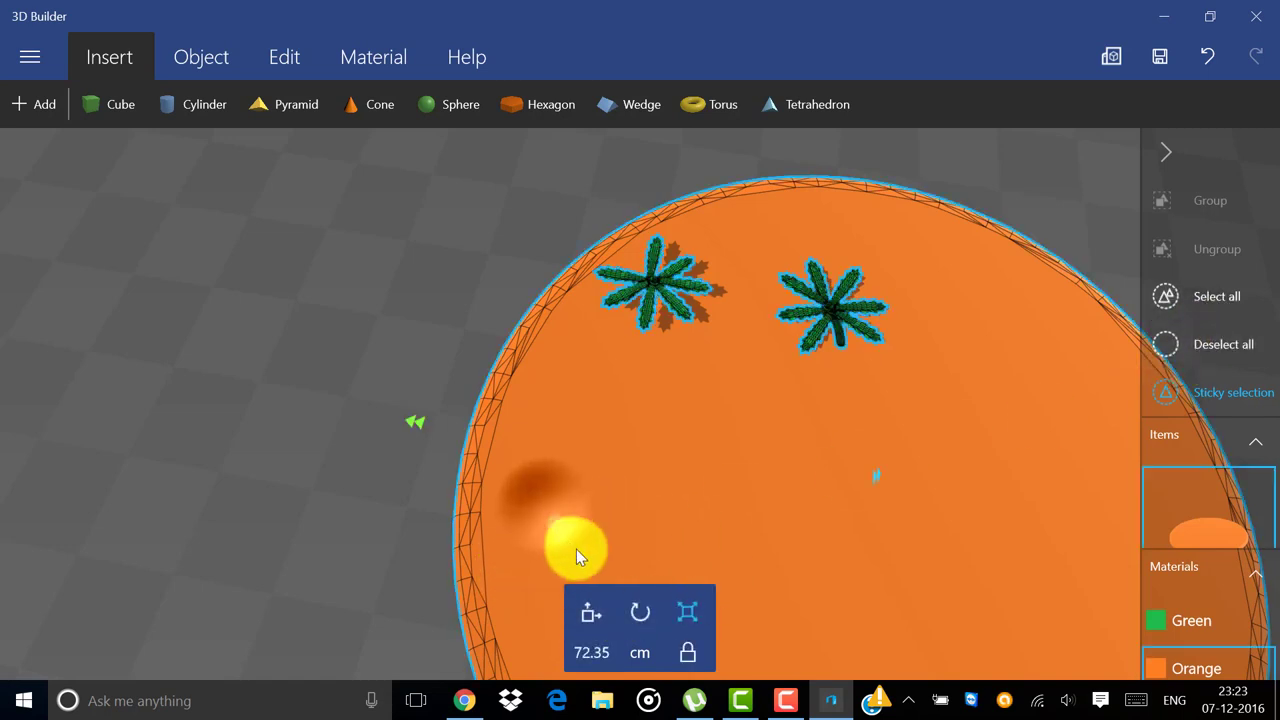
click(569, 617)
click(651, 308)
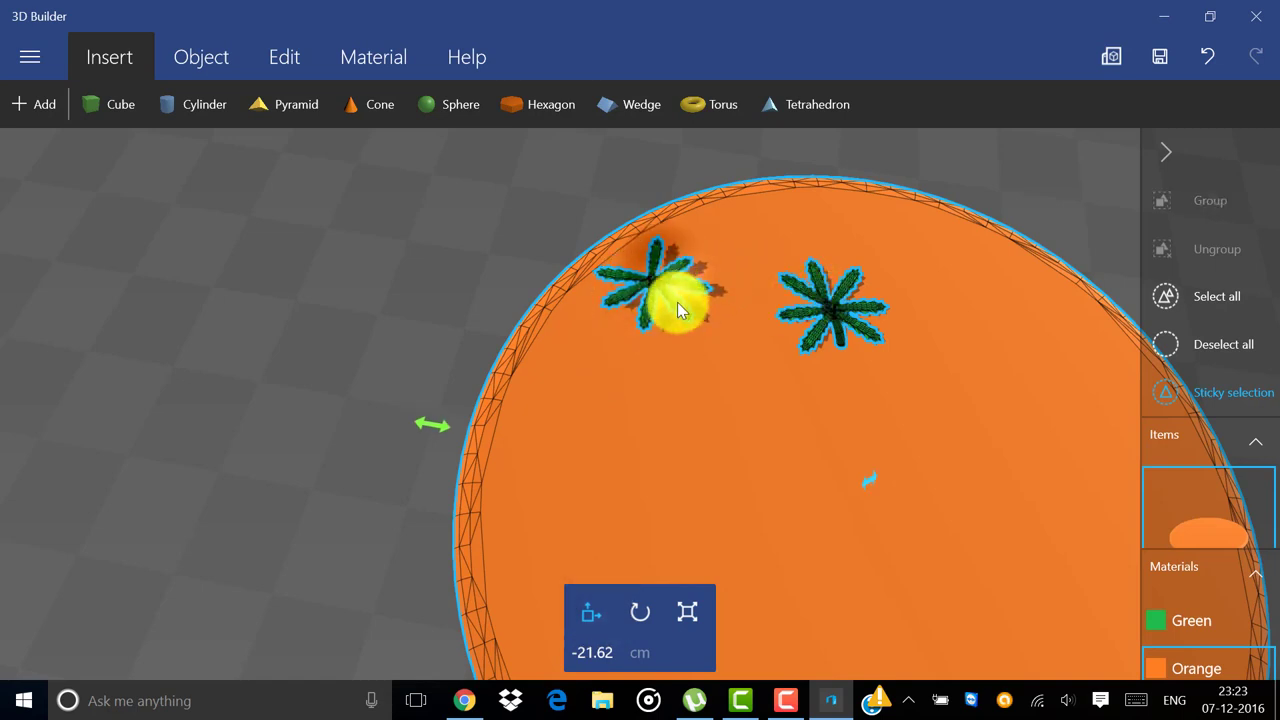
scroll(676, 376, down, 4)
scroll(667, 393, up, 2)
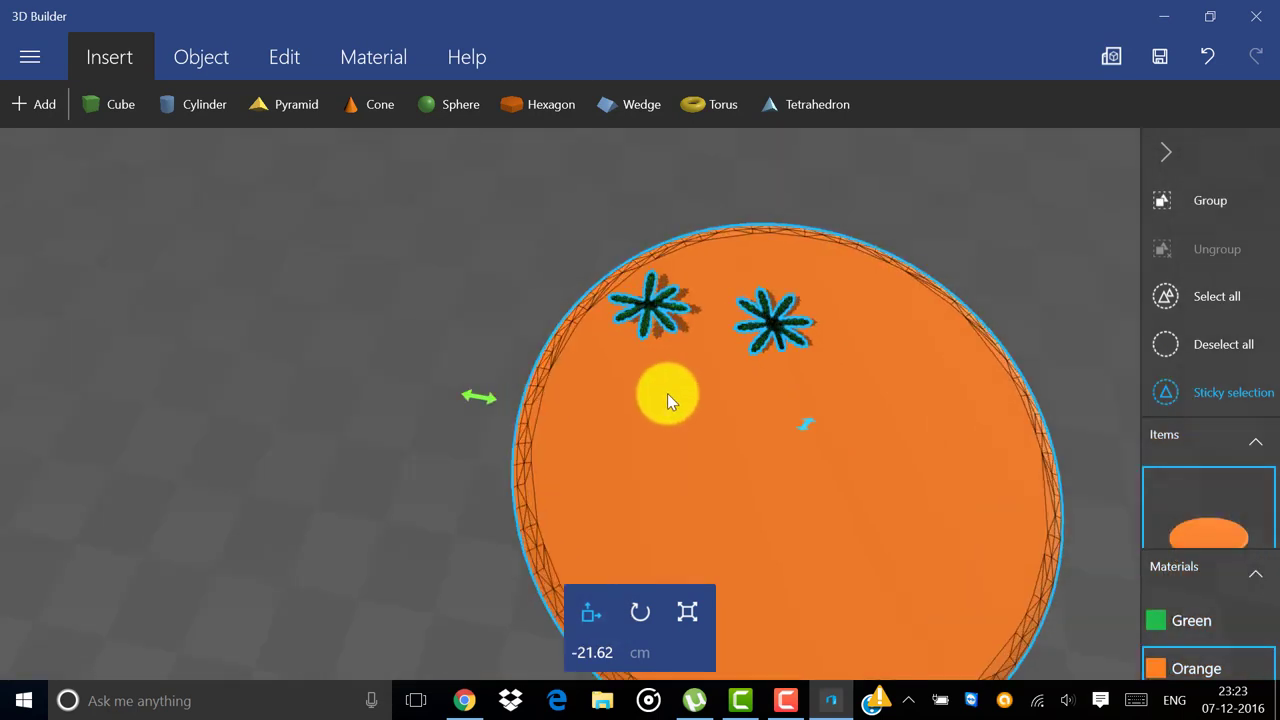
scroll(667, 393, down, 2)
click(729, 334)
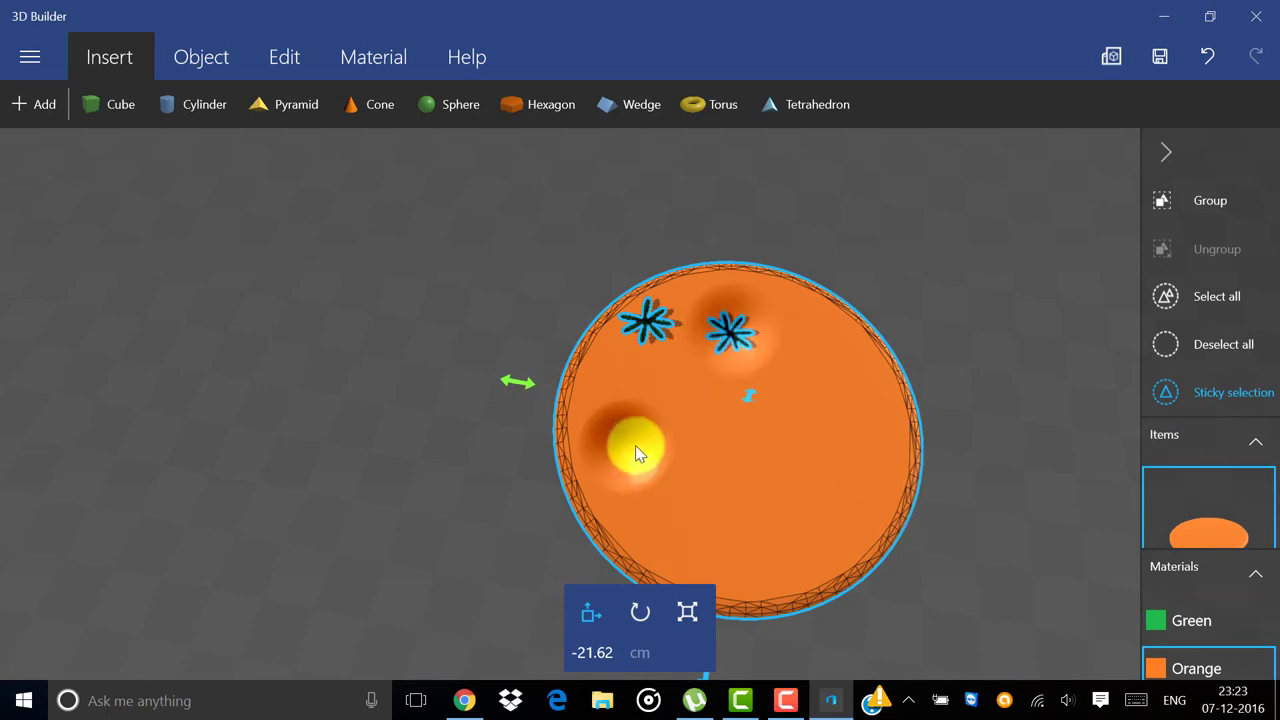
click(635, 445)
drag(716, 347, 646, 340)
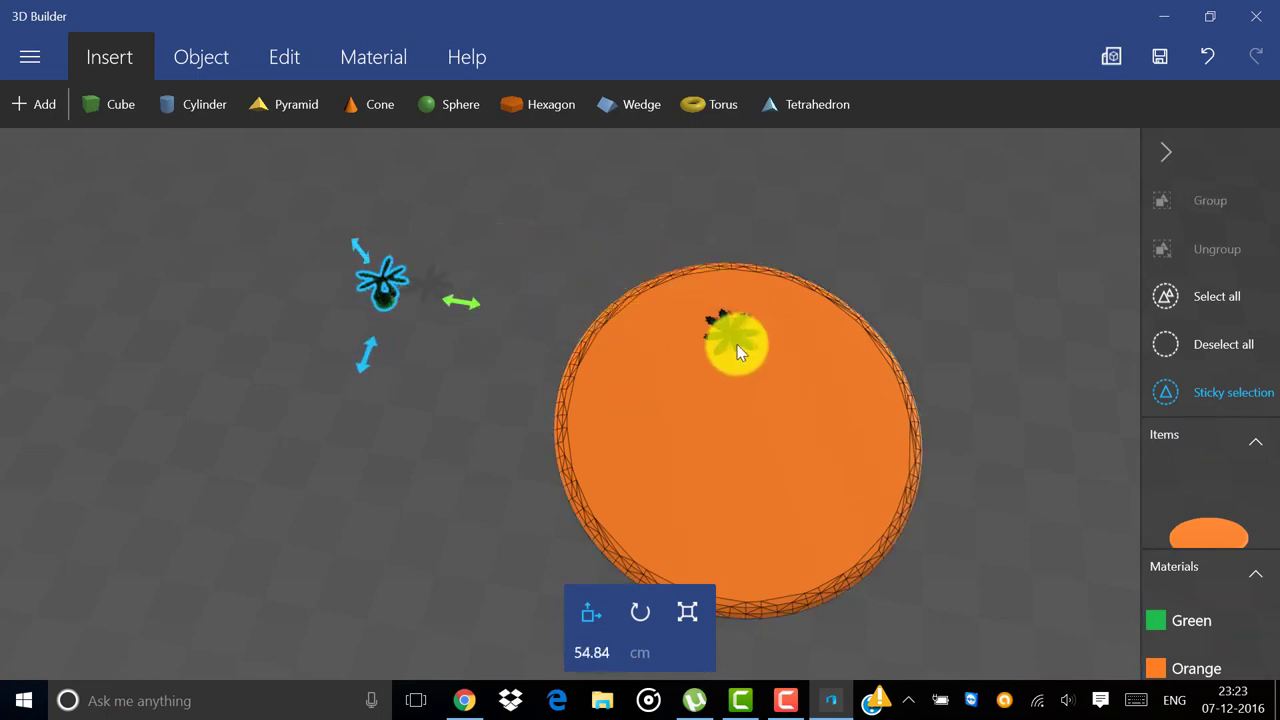
- Add the second palm tree to the selection, move both palms off the disc to about 78.25 cm, and deselect them
click(731, 338)
drag(783, 360, 506, 388)
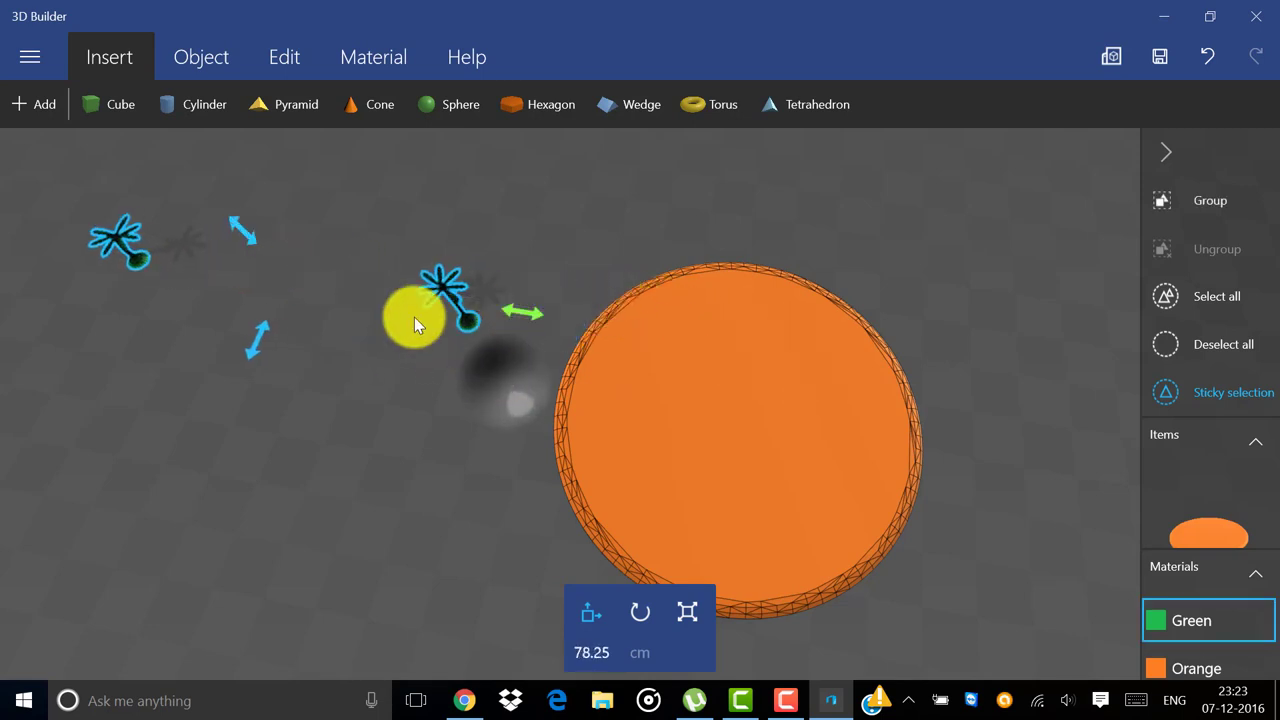
click(1166, 345)
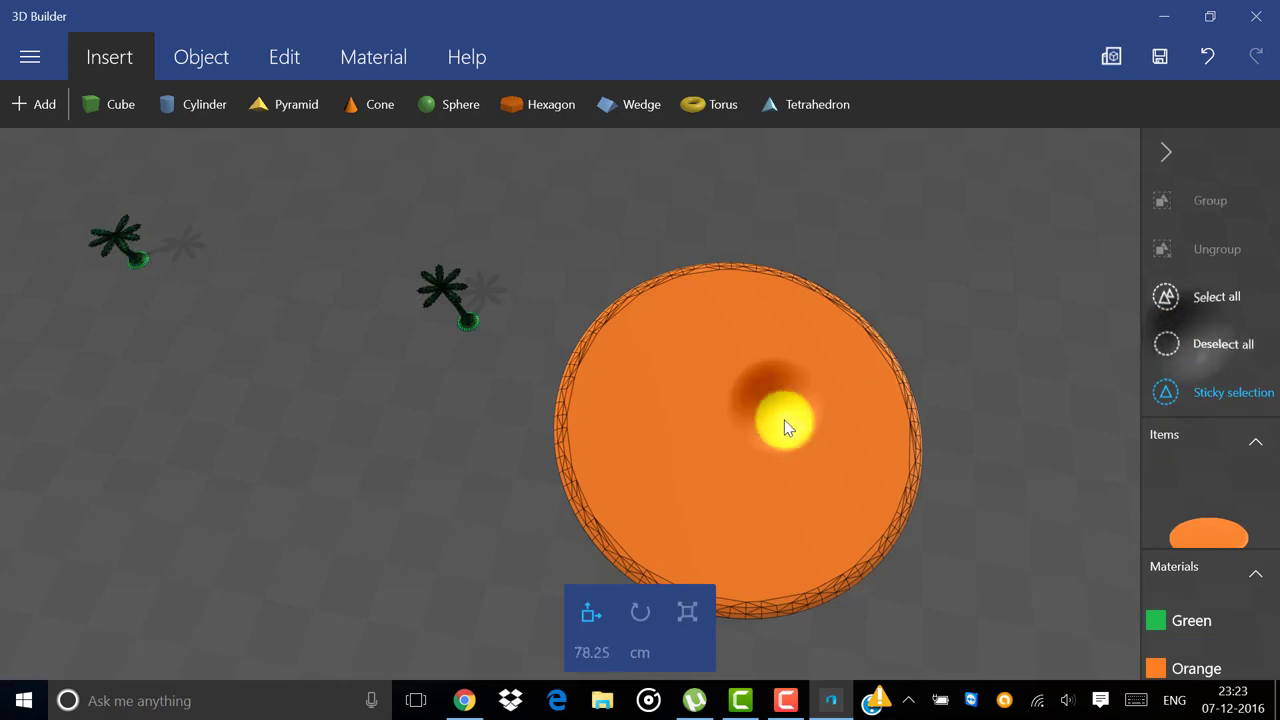
- Select the orange disc together with the nearer palm tree
click(777, 423)
right_drag(769, 562, 480, 357)
click(468, 333)
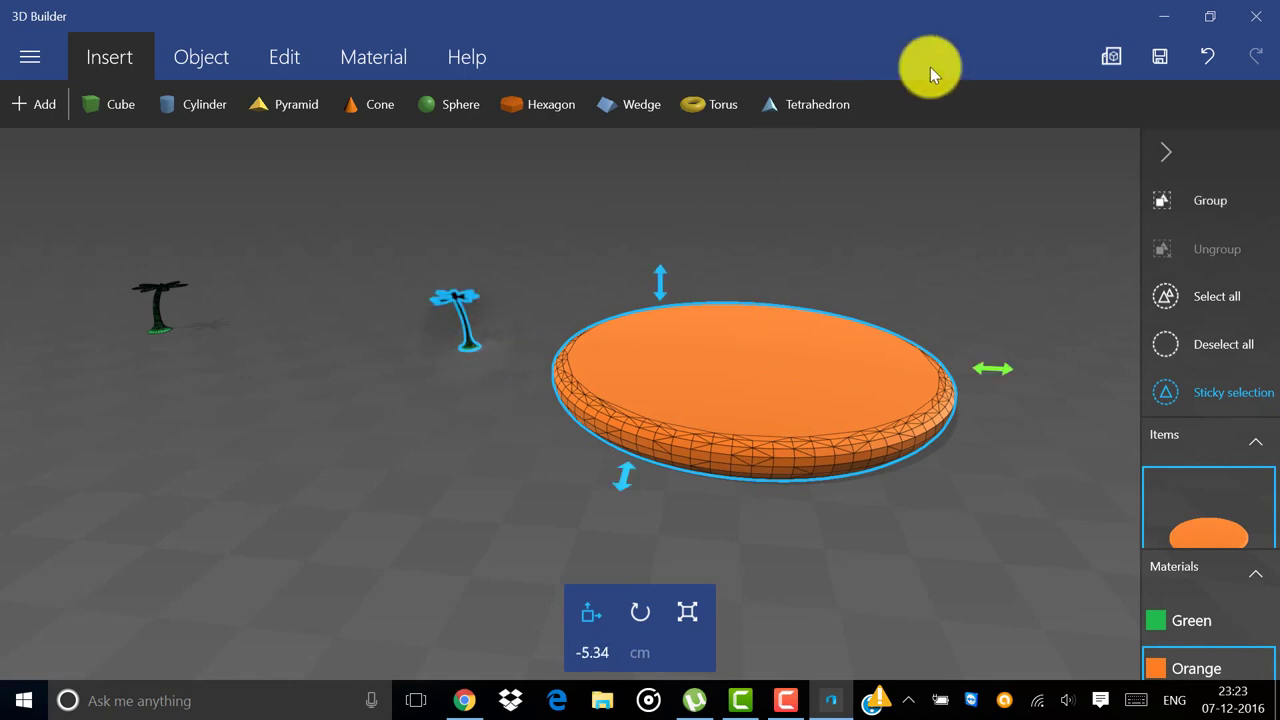
- Undo the palm moves, the disc edits and the burger insertion, back to just the two palm trees
click(1208, 58)
click(1208, 58)
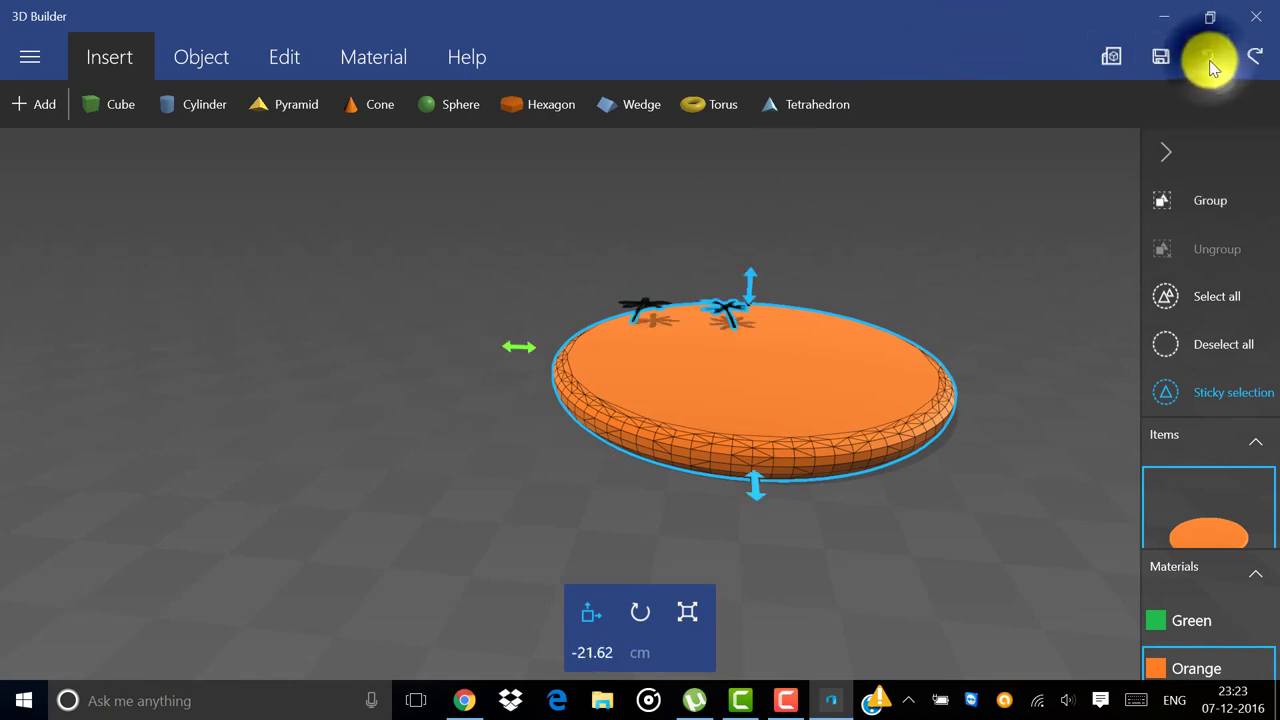
click(1208, 58)
click(1206, 67)
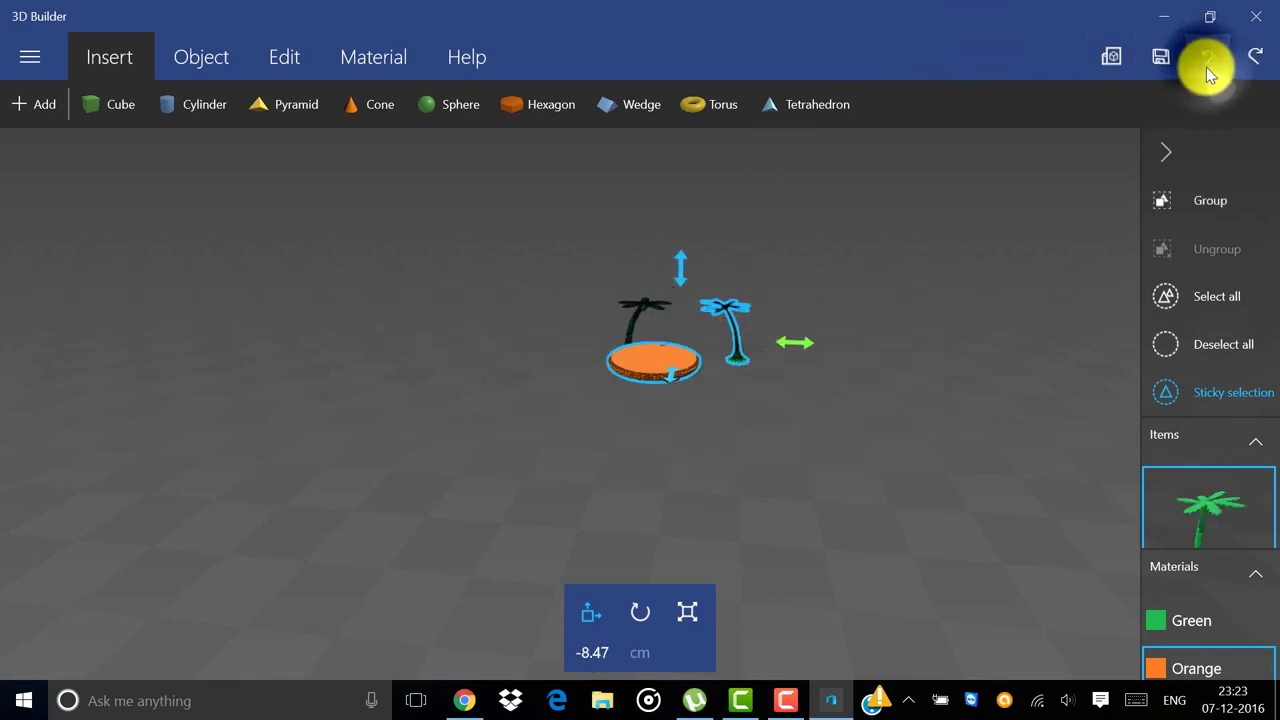
click(1206, 67)
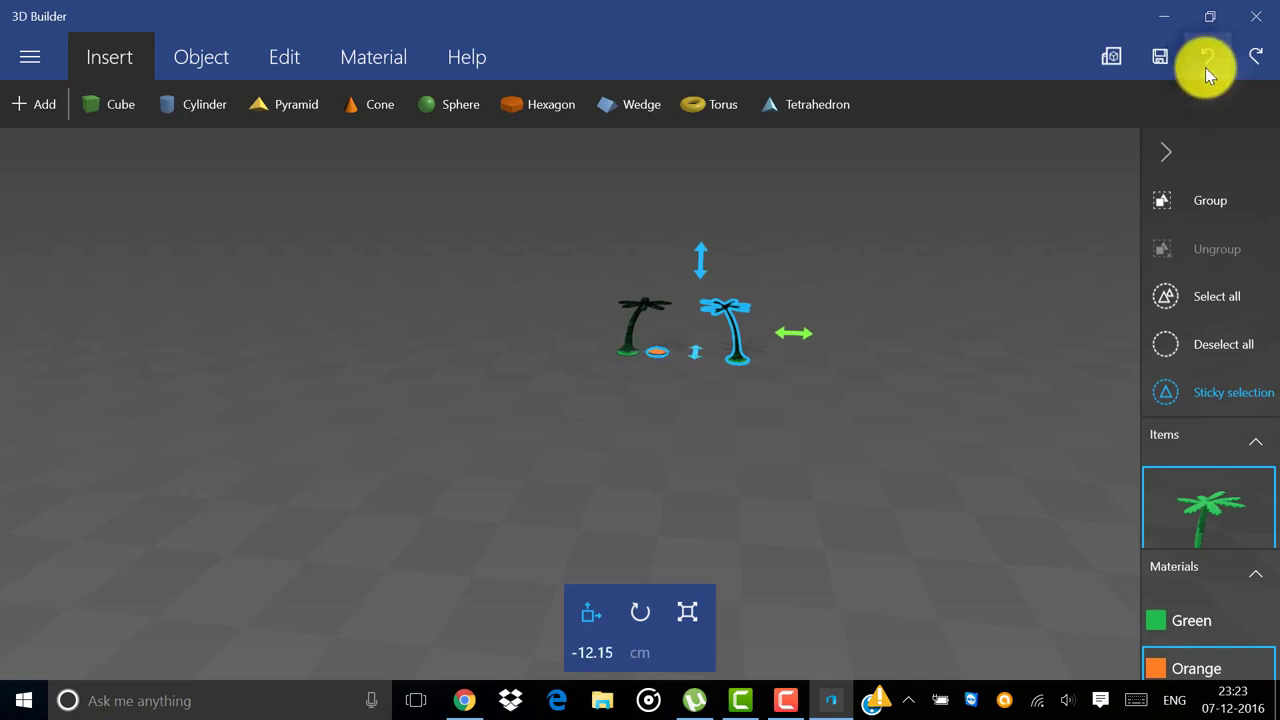
click(1205, 70)
click(1189, 64)
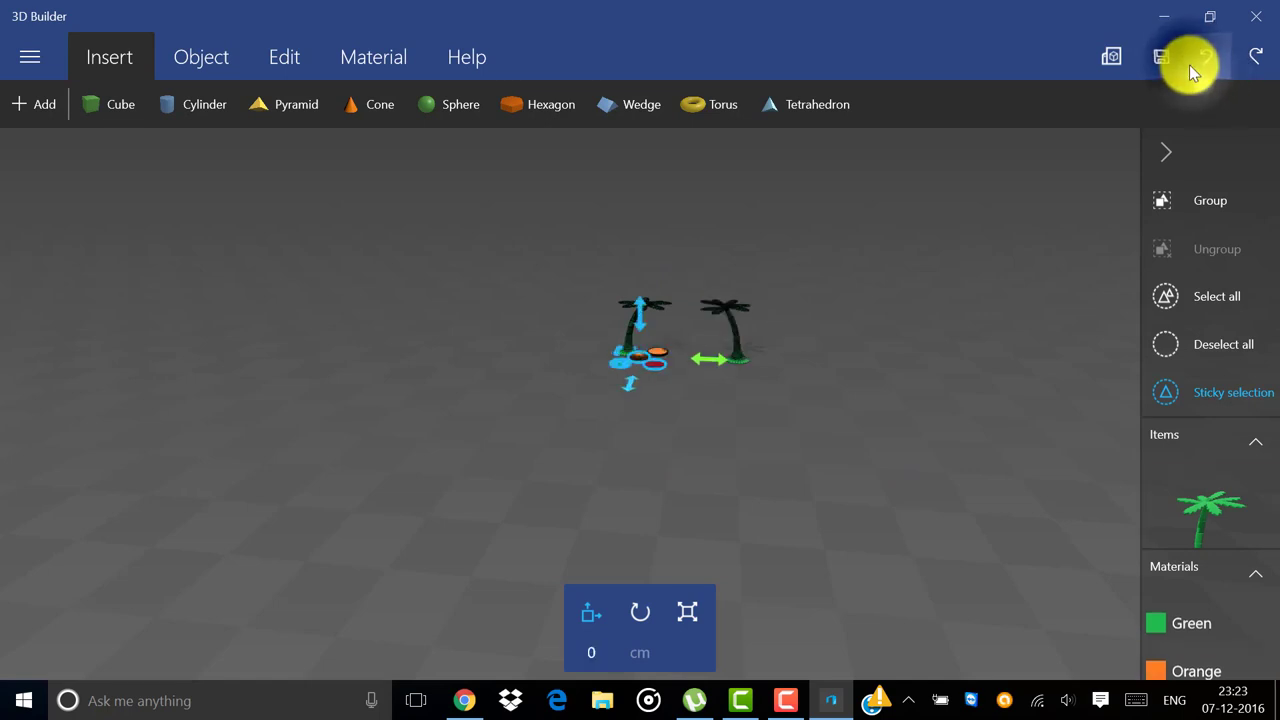
click(1189, 65)
click(1189, 65)
click(1189, 65)
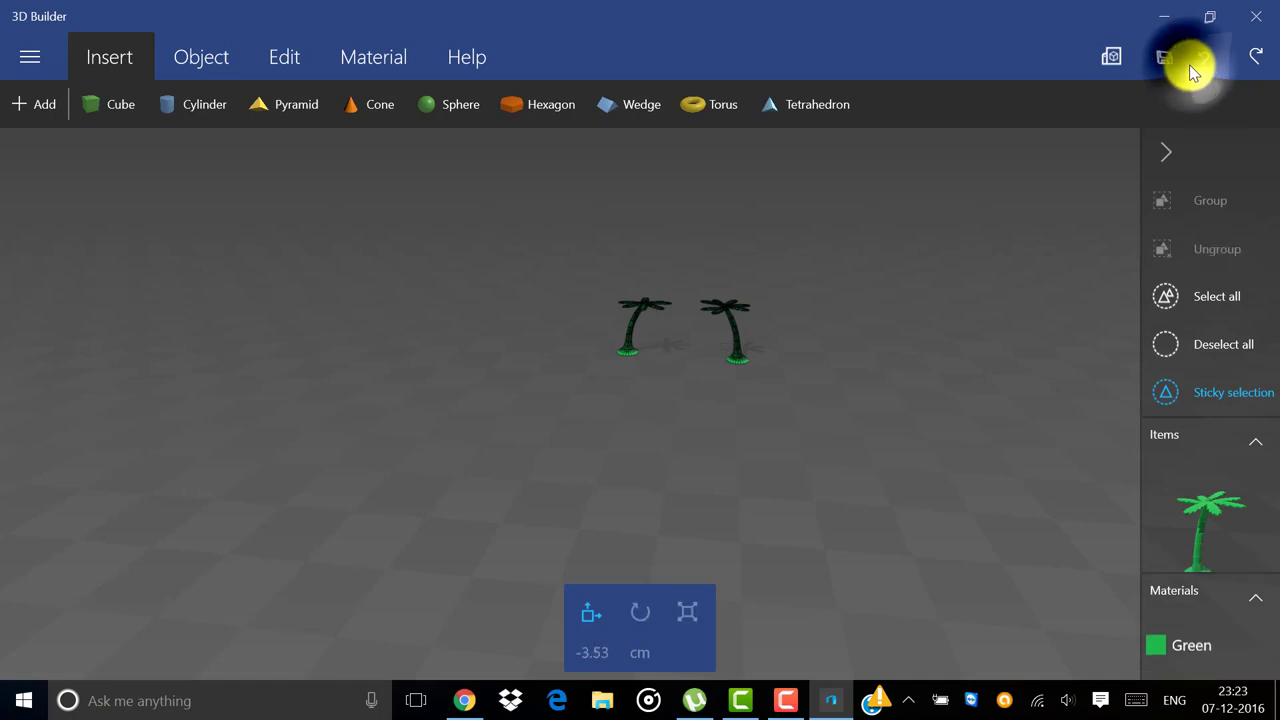
- Undo the rotation of the copied palm tree
click(1189, 65)
click(1189, 65)
click(1189, 65)
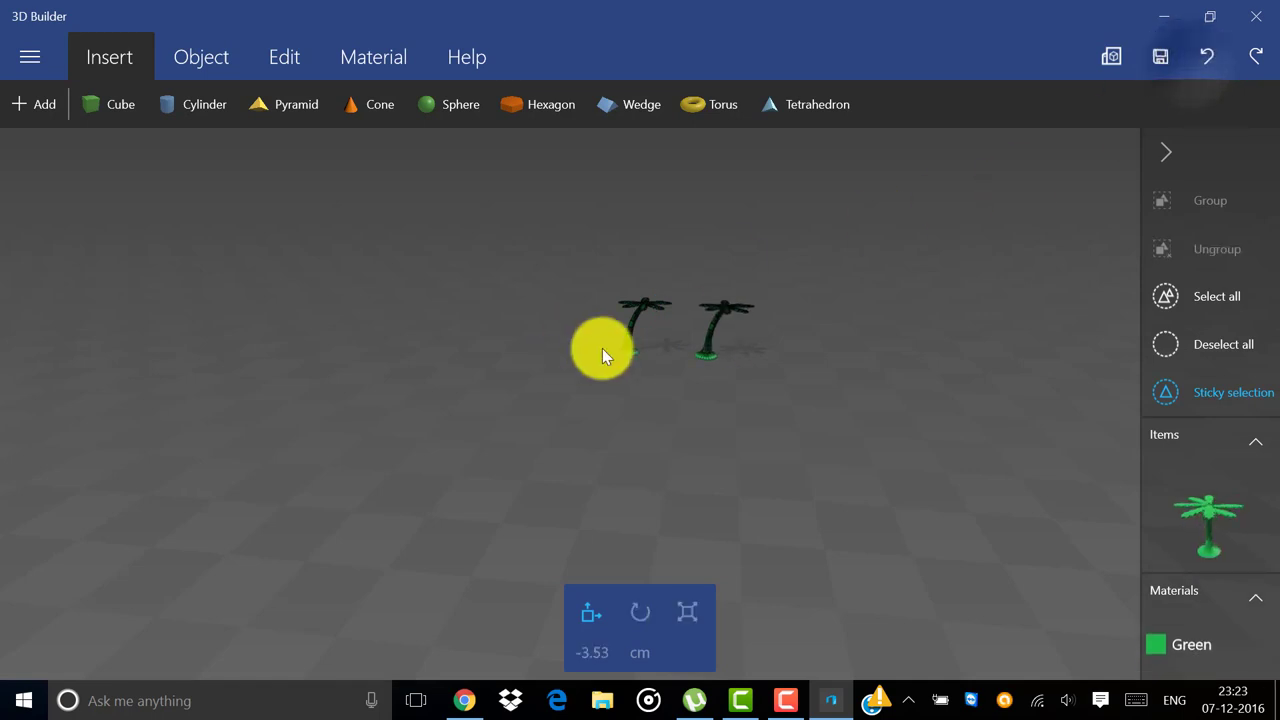
scroll(678, 314, up, 10)
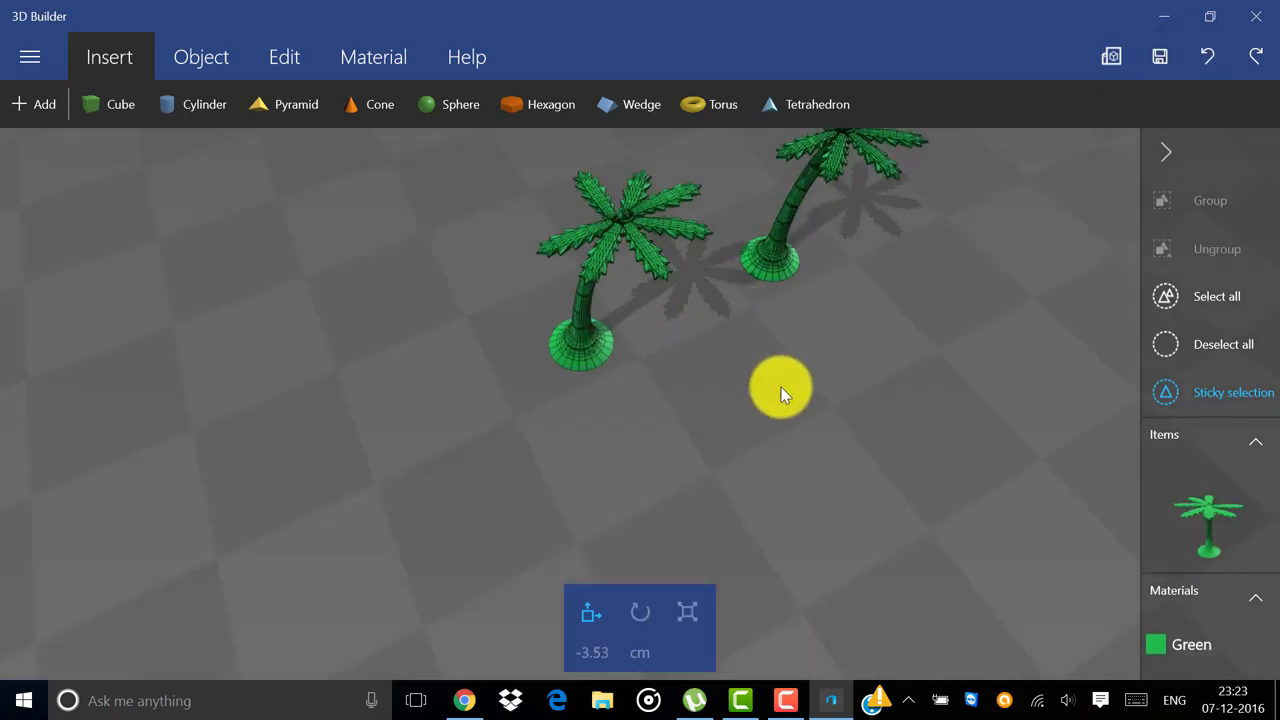
drag(780, 393, 543, 277)
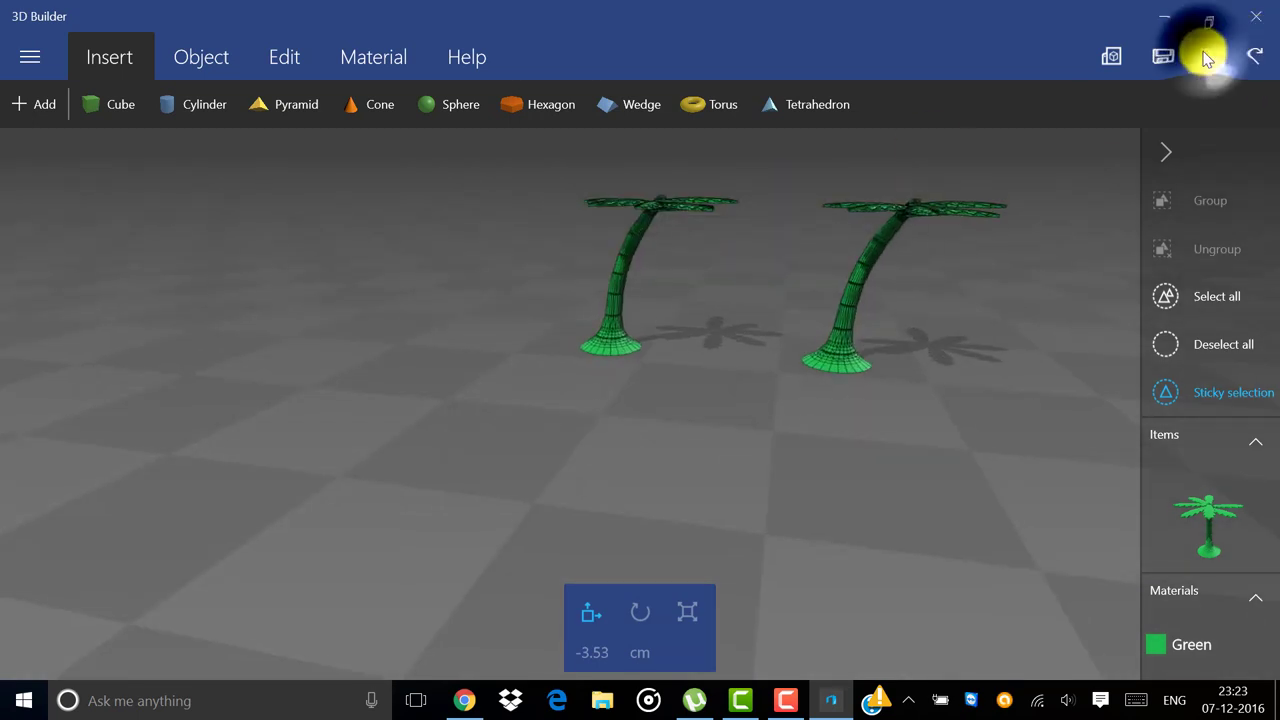
- Undo the palm tree's duplication and merging, back to a single tree made of separate trunk and frond parts
click(1207, 57)
click(1207, 57)
click(1207, 57)
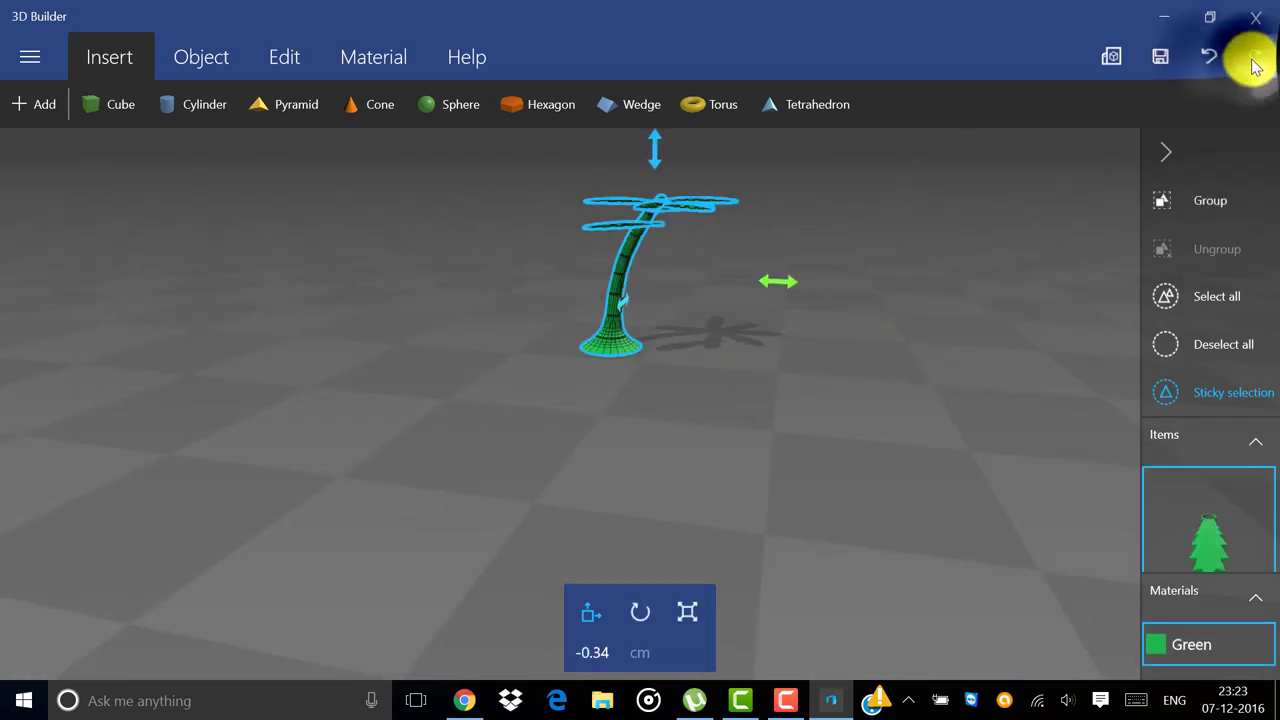
- Redo the undone edits until the duplicated palm tree and the orange disc are back in the scene
click(1256, 57)
click(1256, 57)
click(1256, 57)
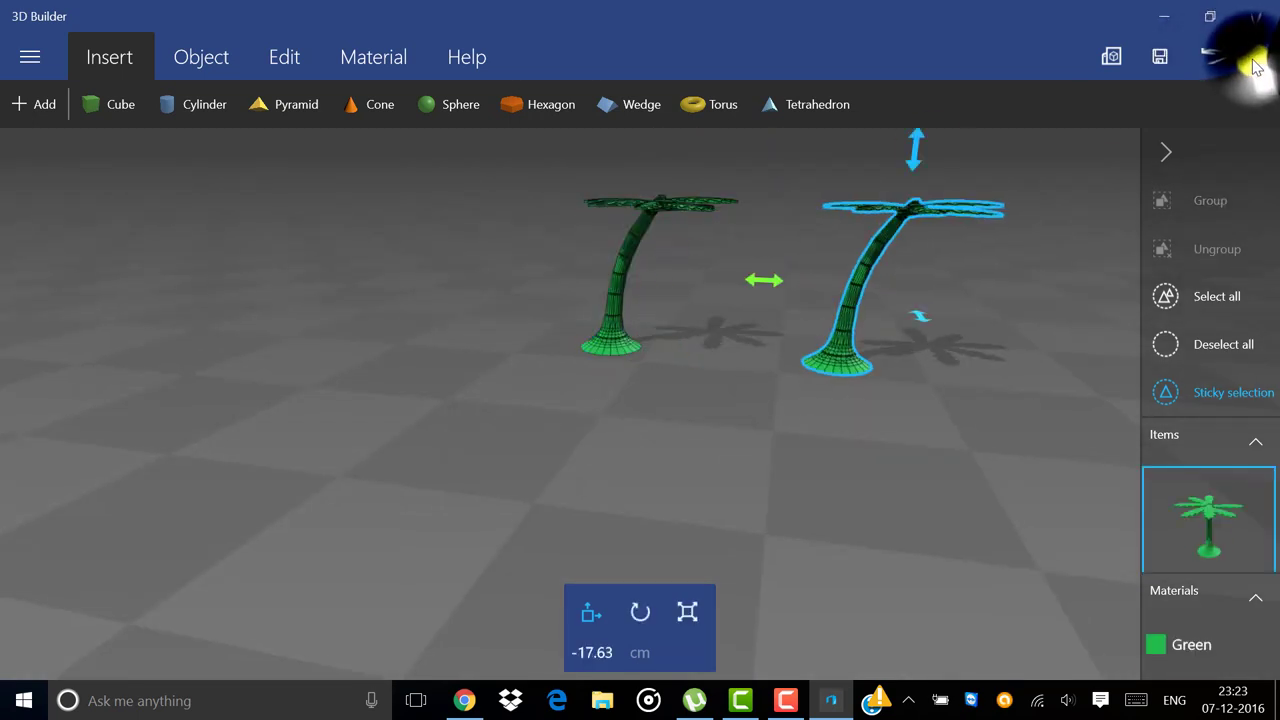
click(1256, 57)
click(1256, 57)
click(1256, 57)
click(1256, 57)
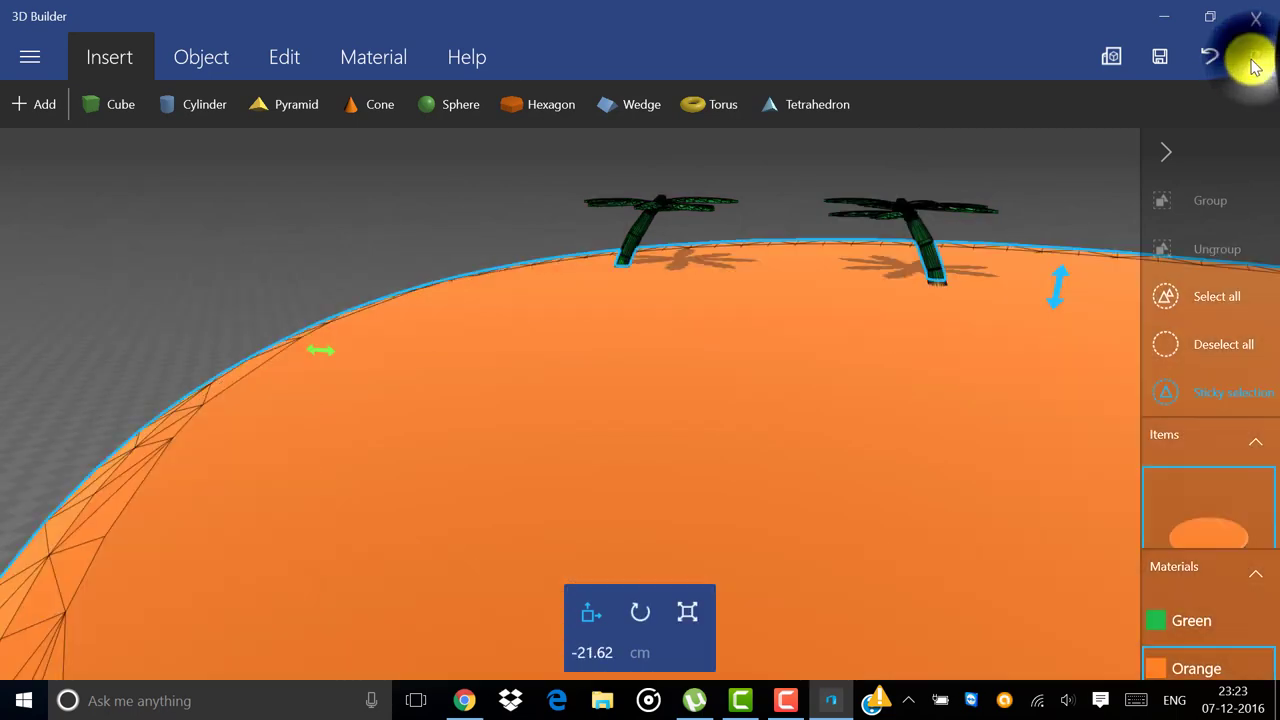
- Select only the nearer palm tree and raise it to about 12.75 cm so its base stands on the orange disc
drag(897, 305, 610, 470)
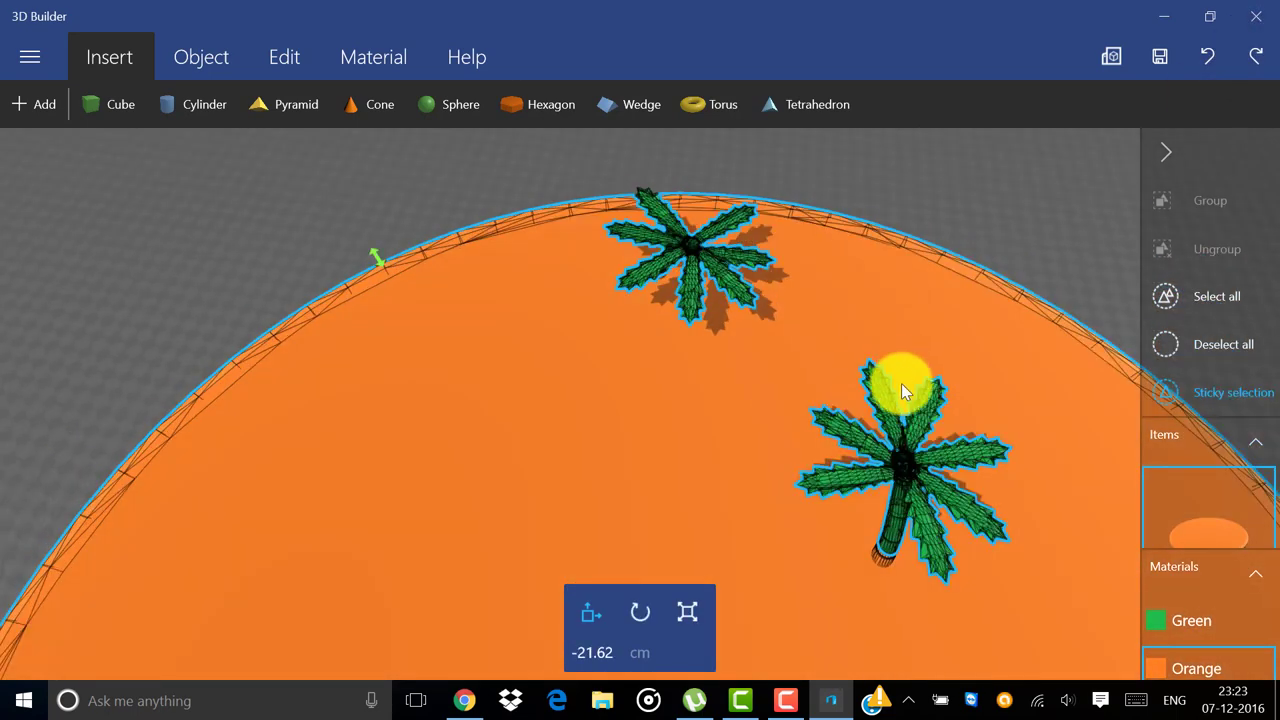
right_drag(901, 383, 960, 325)
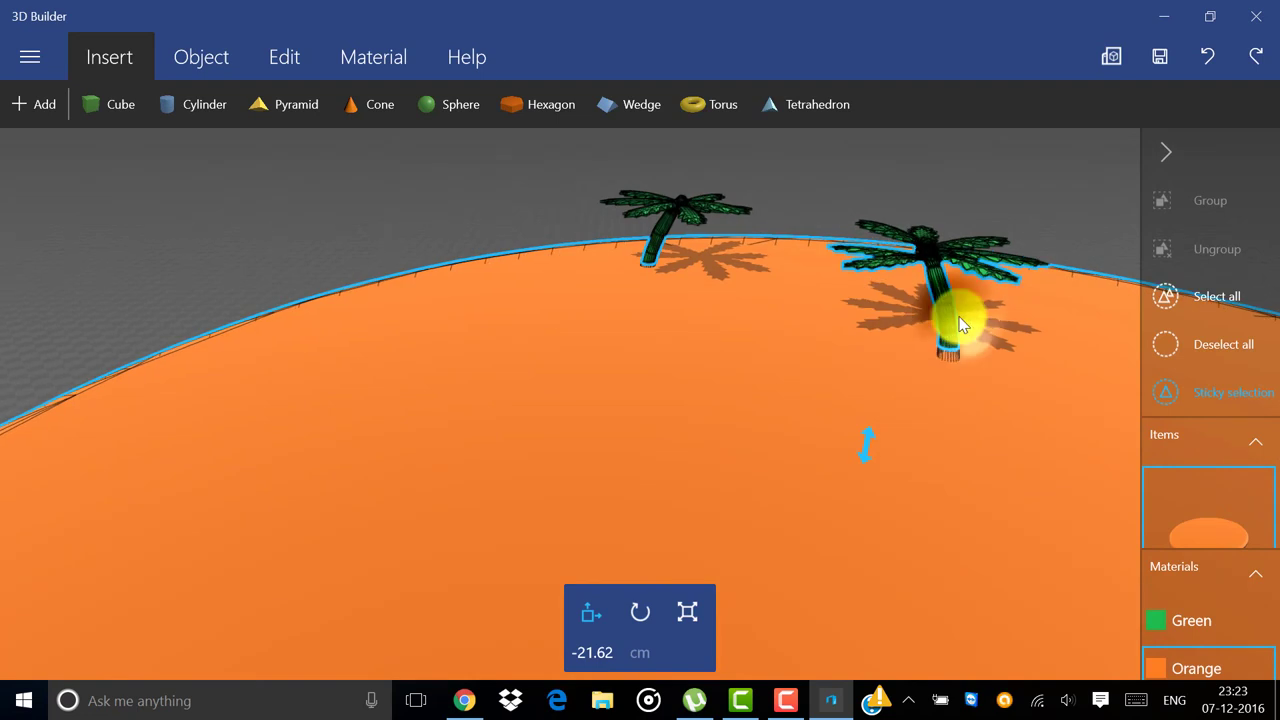
click(957, 318)
click(935, 331)
click(917, 403)
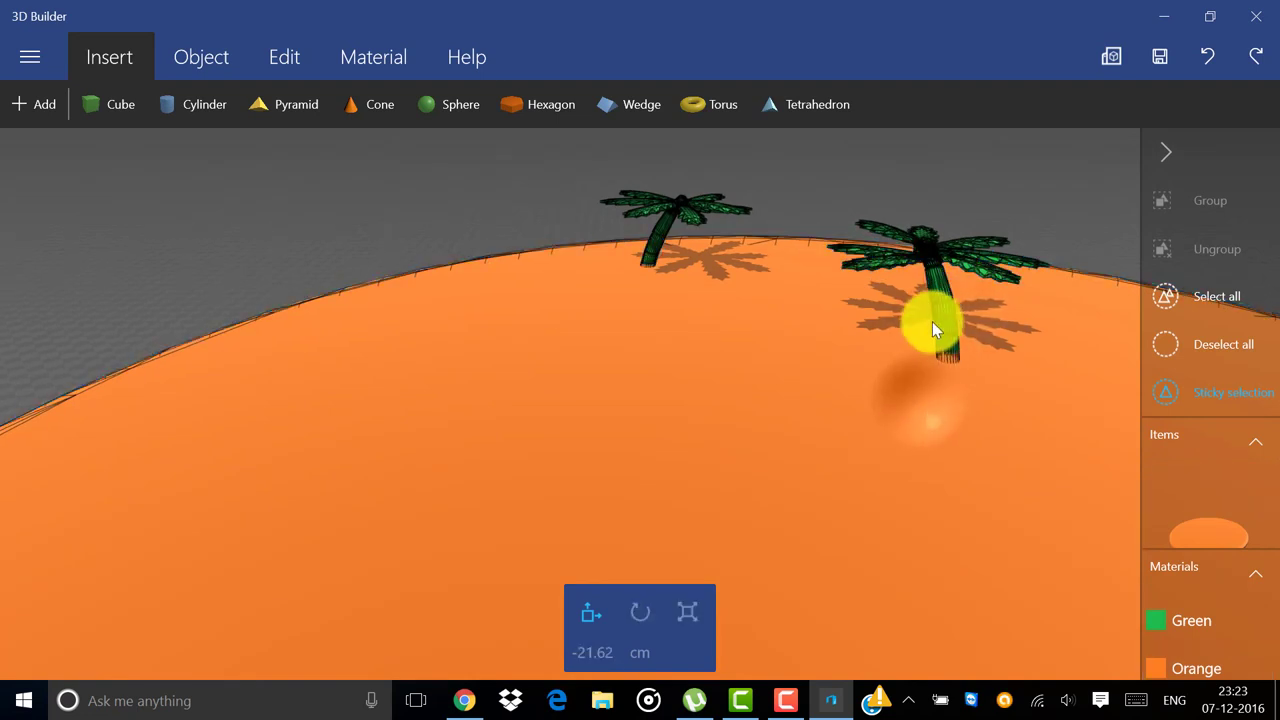
right_drag(927, 273, 923, 248)
click(923, 248)
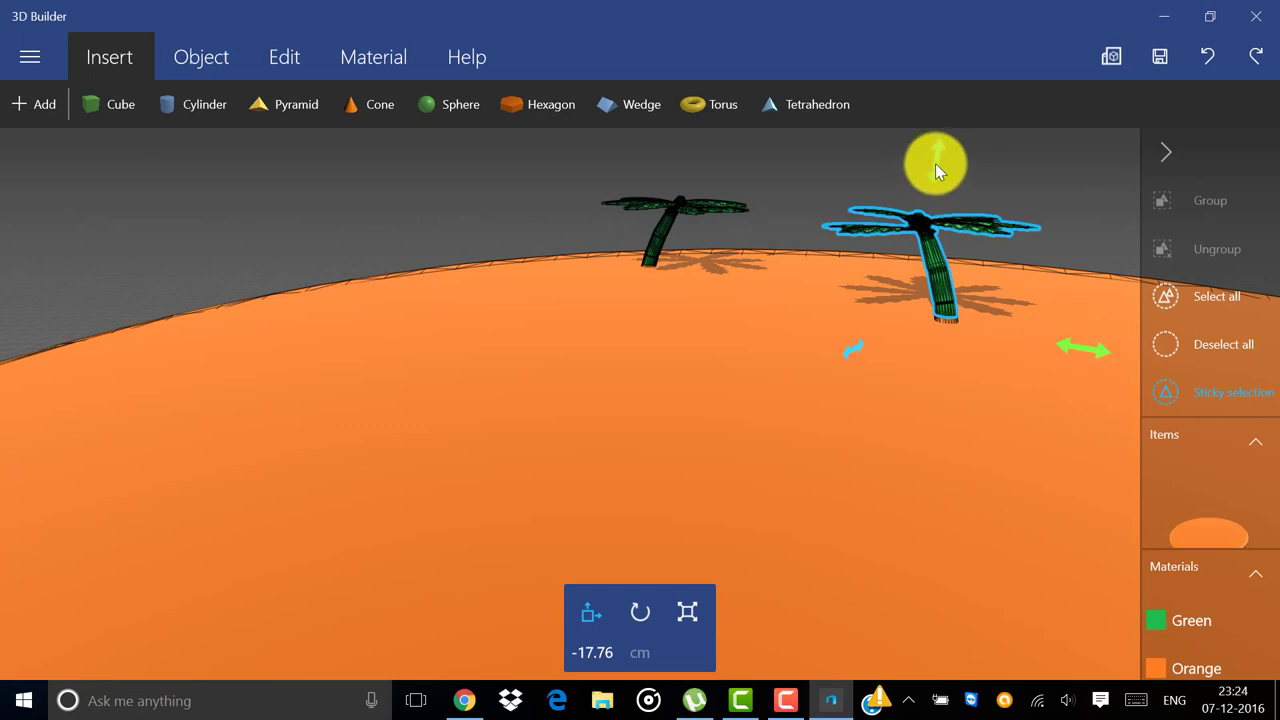
drag(935, 163, 975, 172)
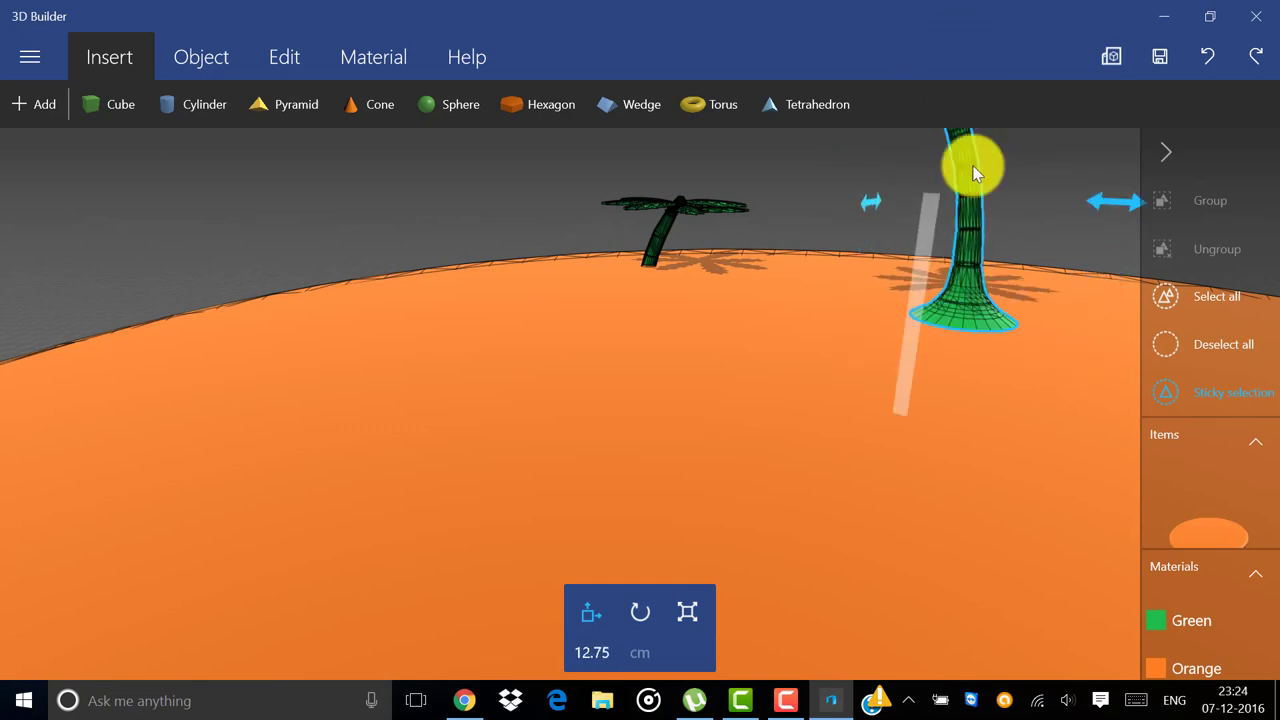
- Move the raised palm tree across the disc to the edge opposite the other palm, at about -45.06 cm
right_drag(1043, 443, 1094, 457)
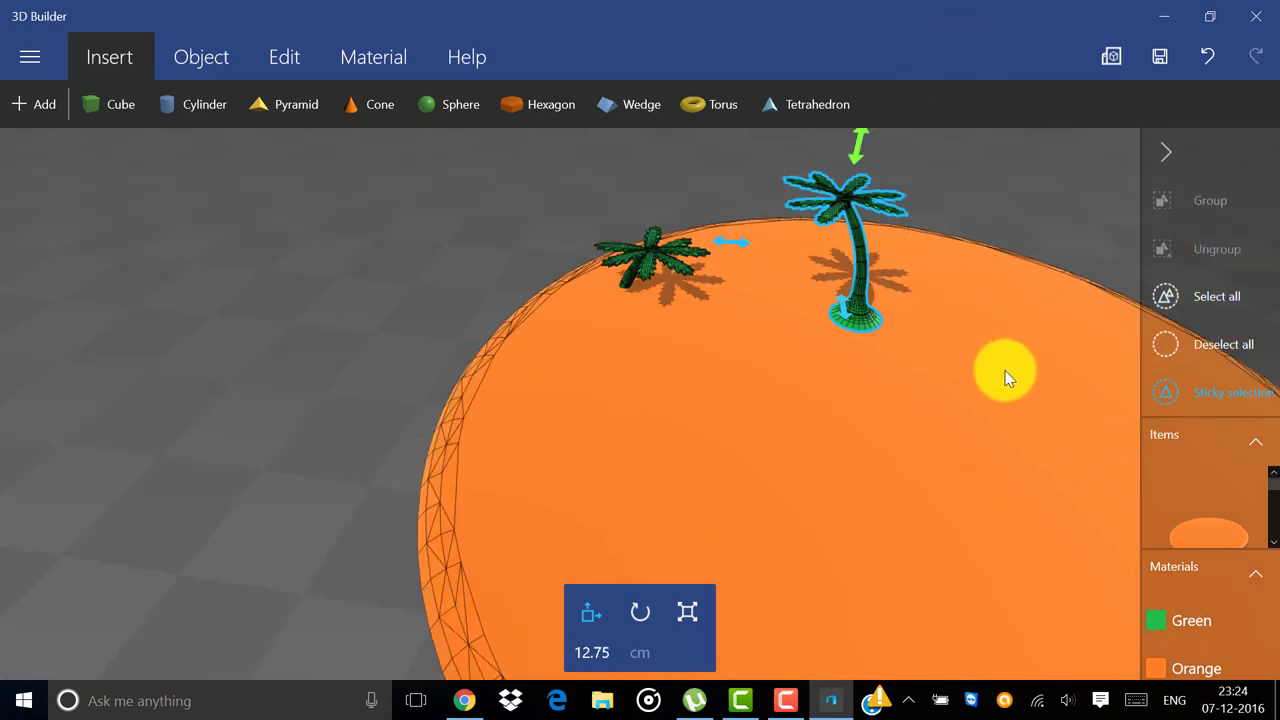
scroll(779, 389, down, 2)
drag(877, 434, 475, 400)
scroll(517, 378, down, 3)
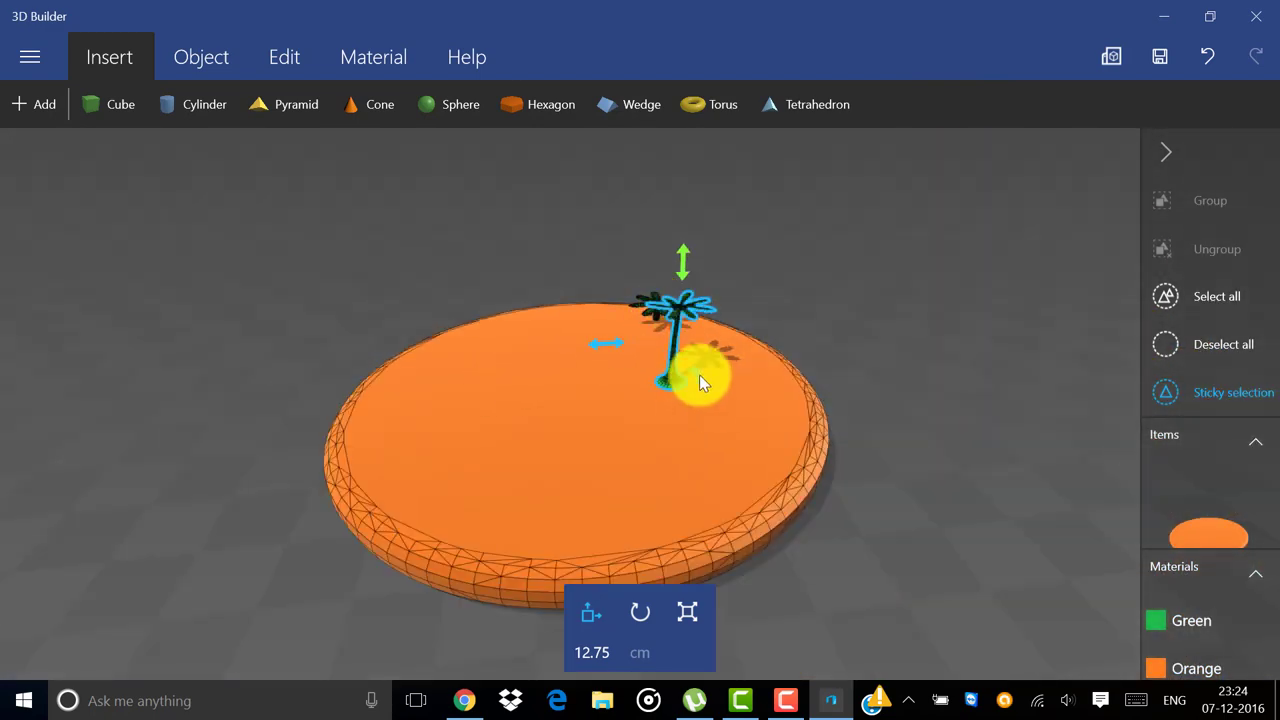
drag(700, 380, 757, 501)
drag(923, 469, 533, 482)
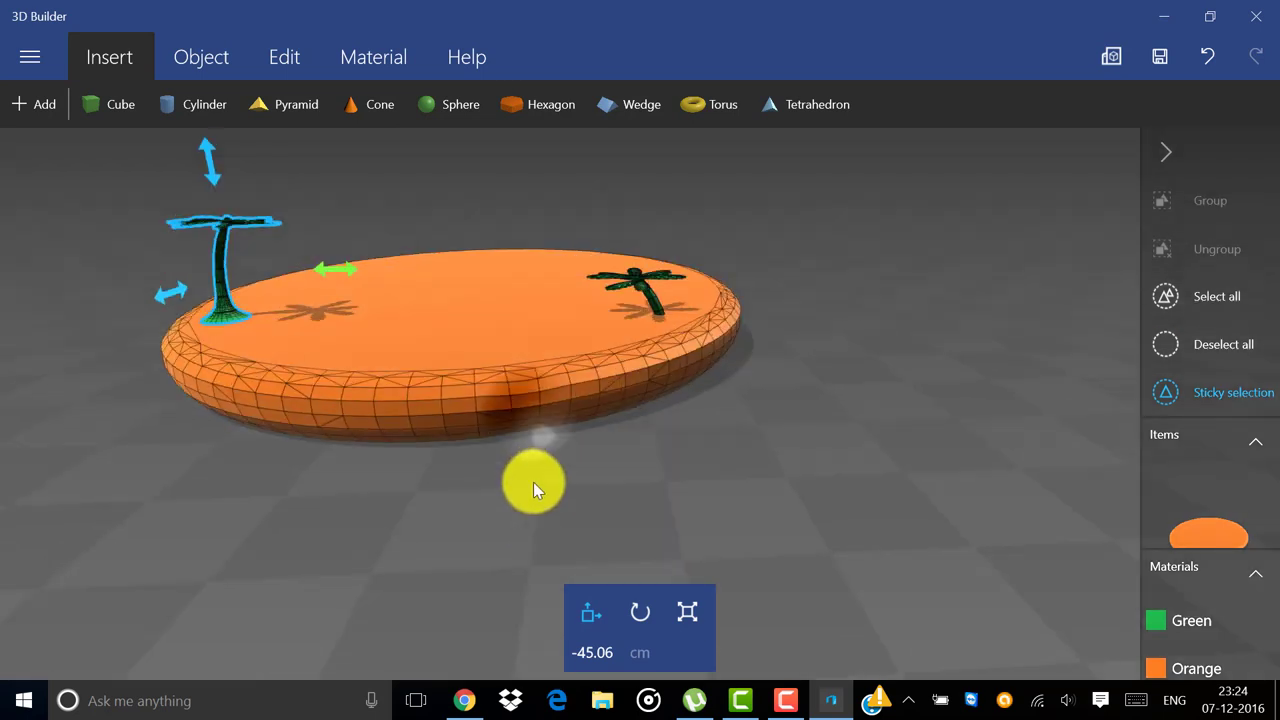
- Select only the sunken palm tree, raise it to about 12.75 cm onto the disc, and clear the selection
click(631, 291)
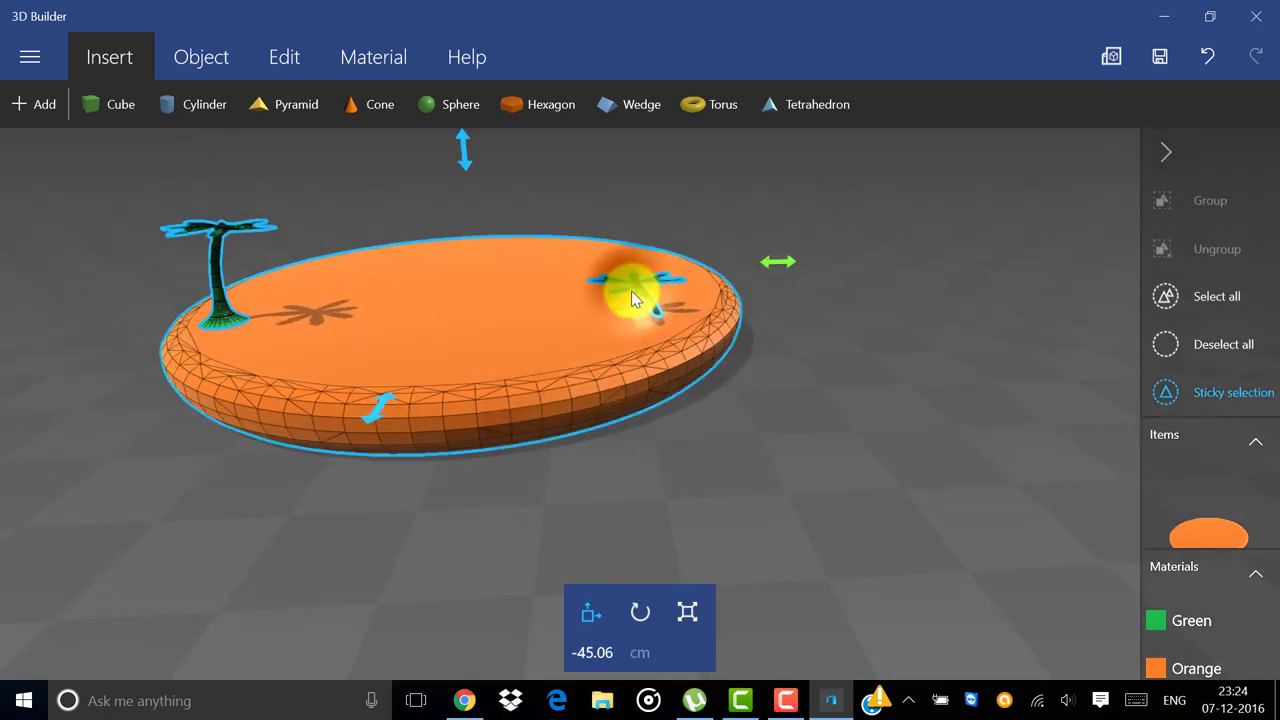
click(212, 246)
click(530, 355)
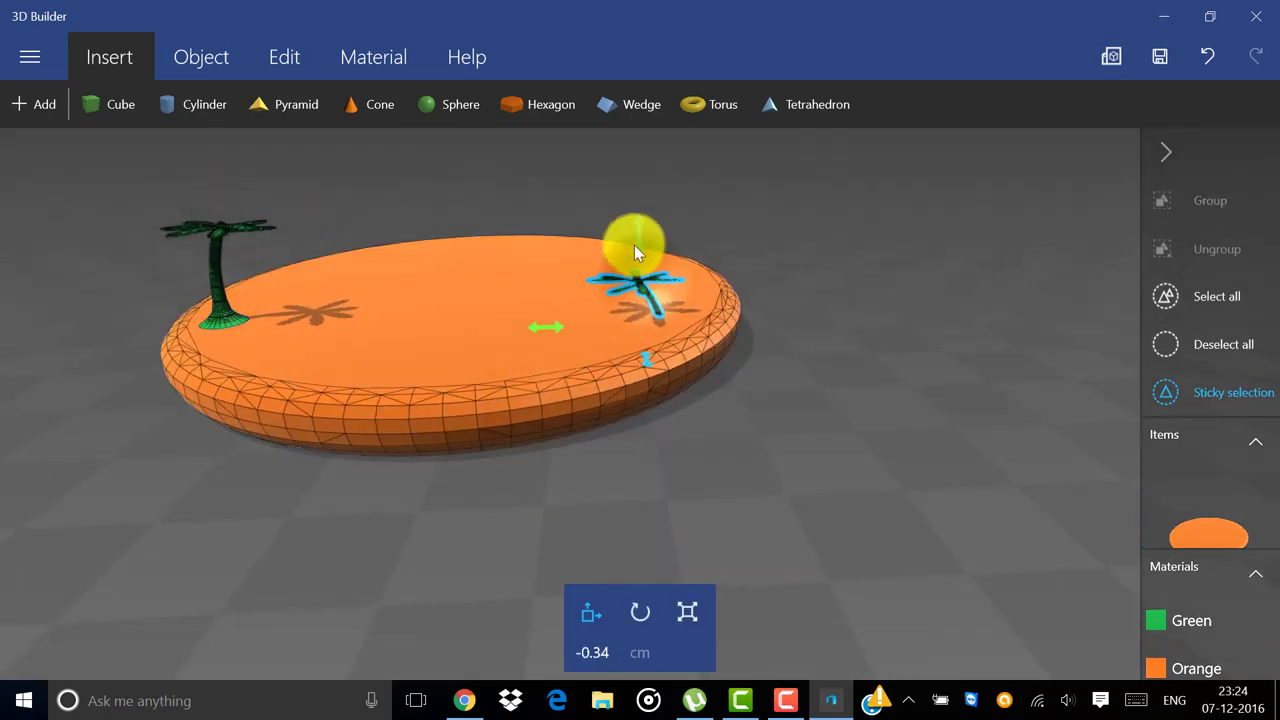
drag(643, 214, 631, 158)
drag(846, 255, 879, 339)
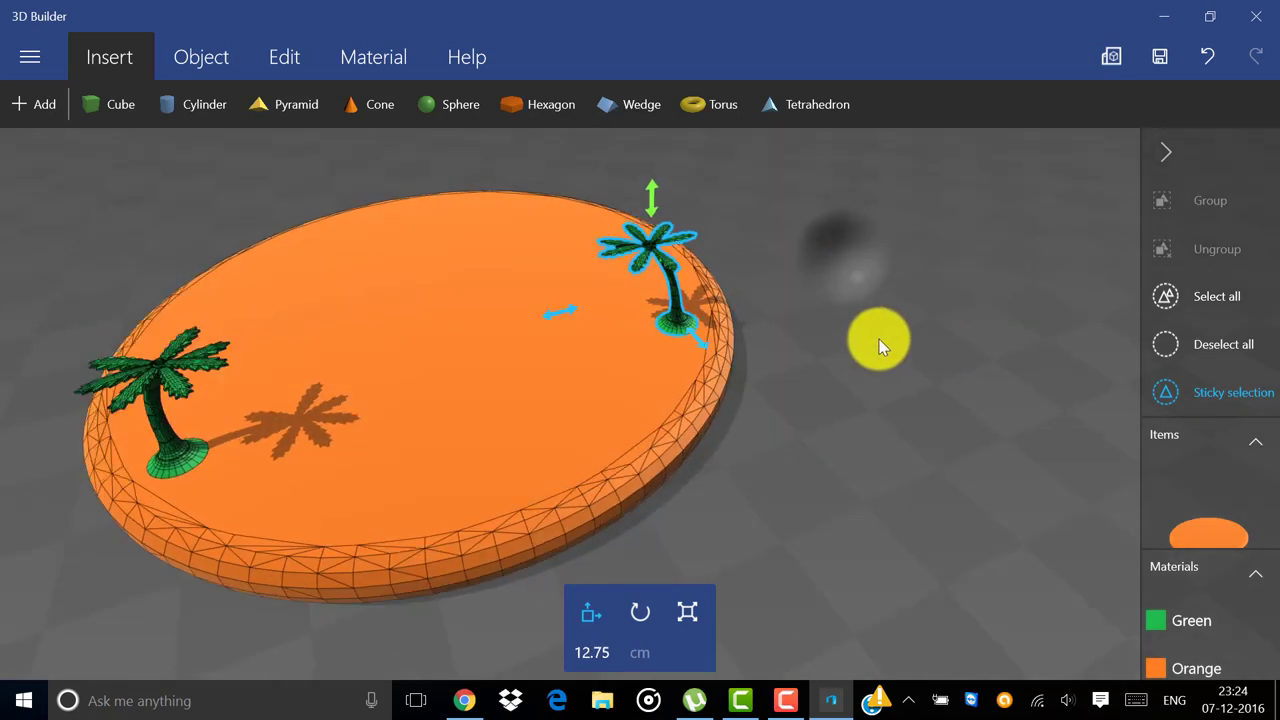
click(666, 302)
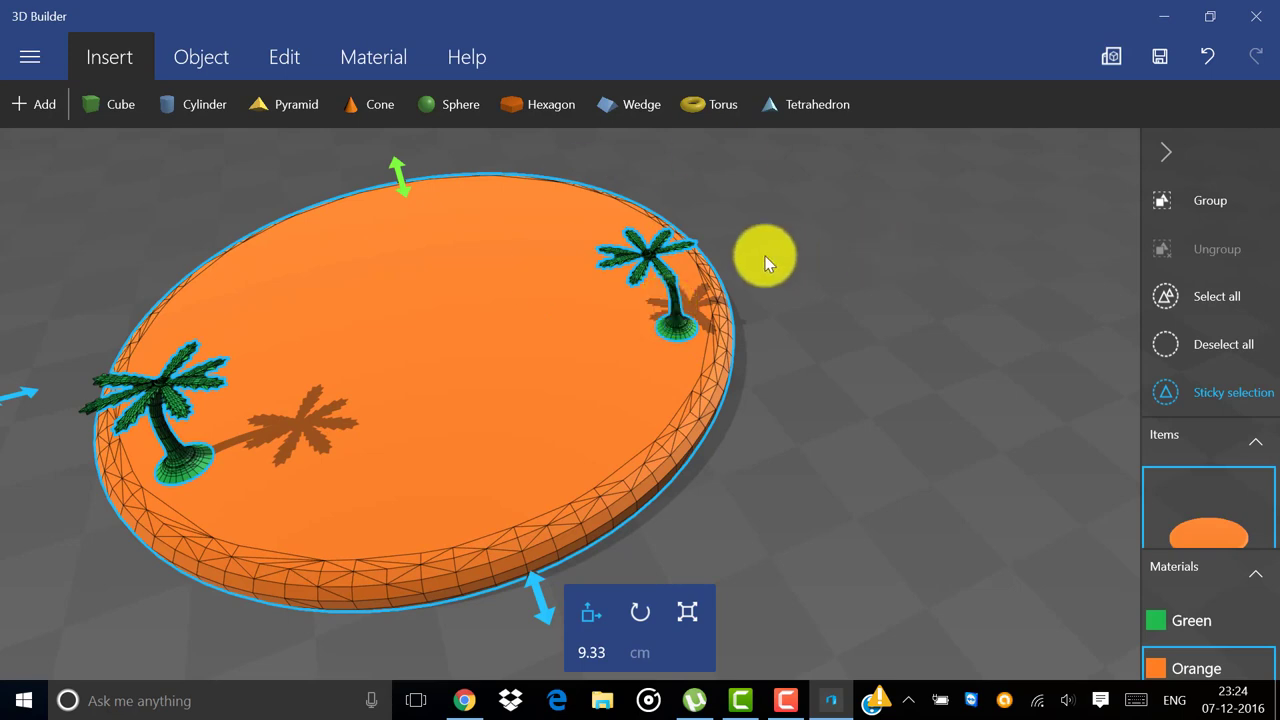
click(1245, 368)
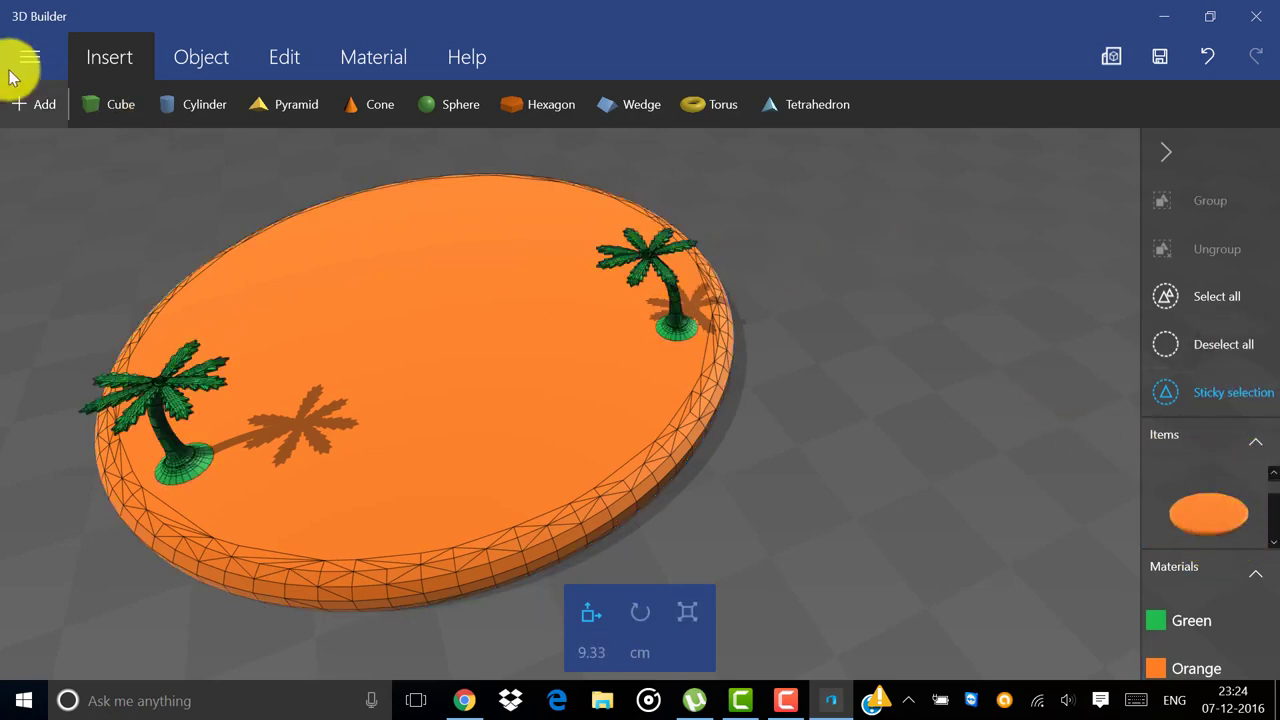
- Insert the blue castle from the recent models, raise it to about 11.54 cm, and bring it forward to about -9.25 cm
click(35, 104)
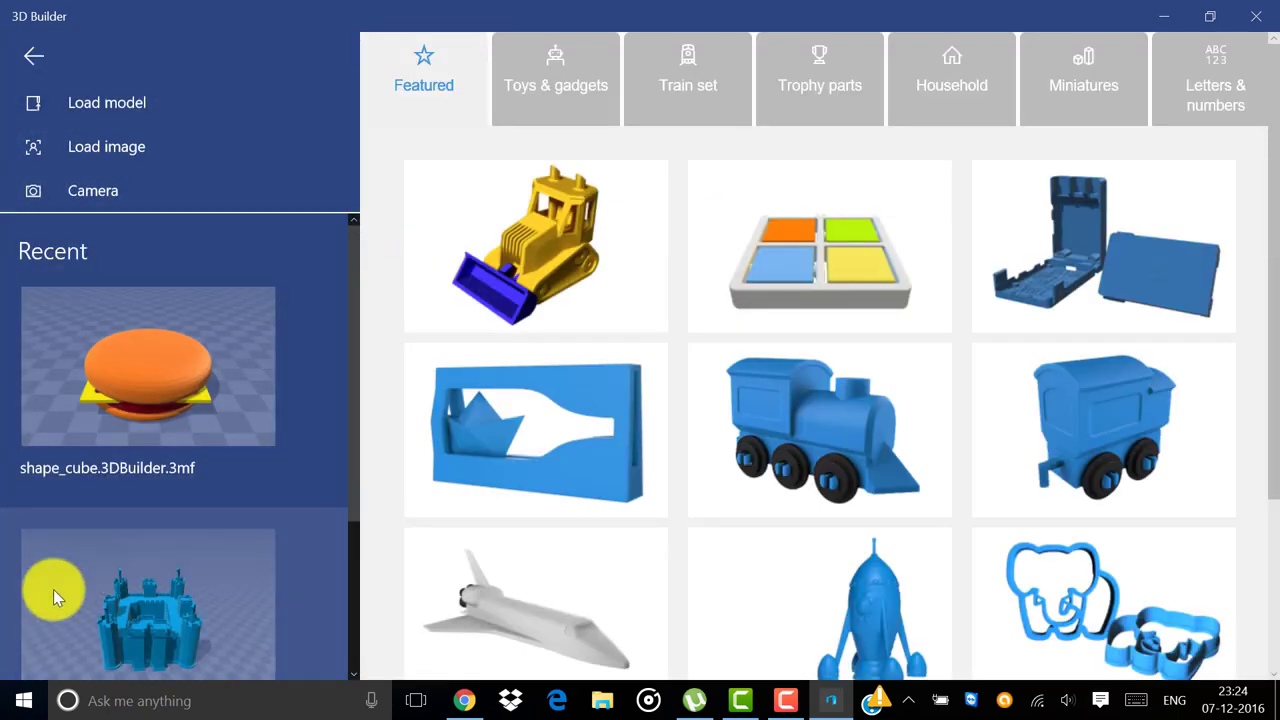
click(53, 589)
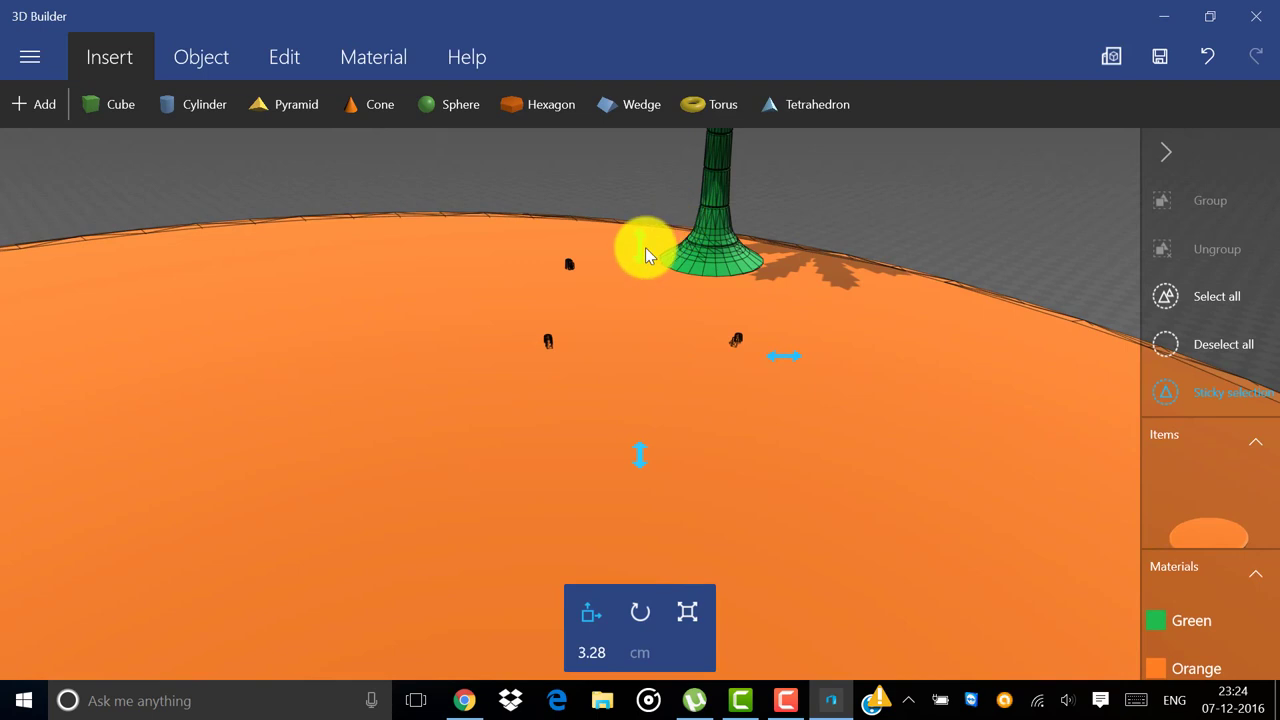
drag(643, 247, 676, 63)
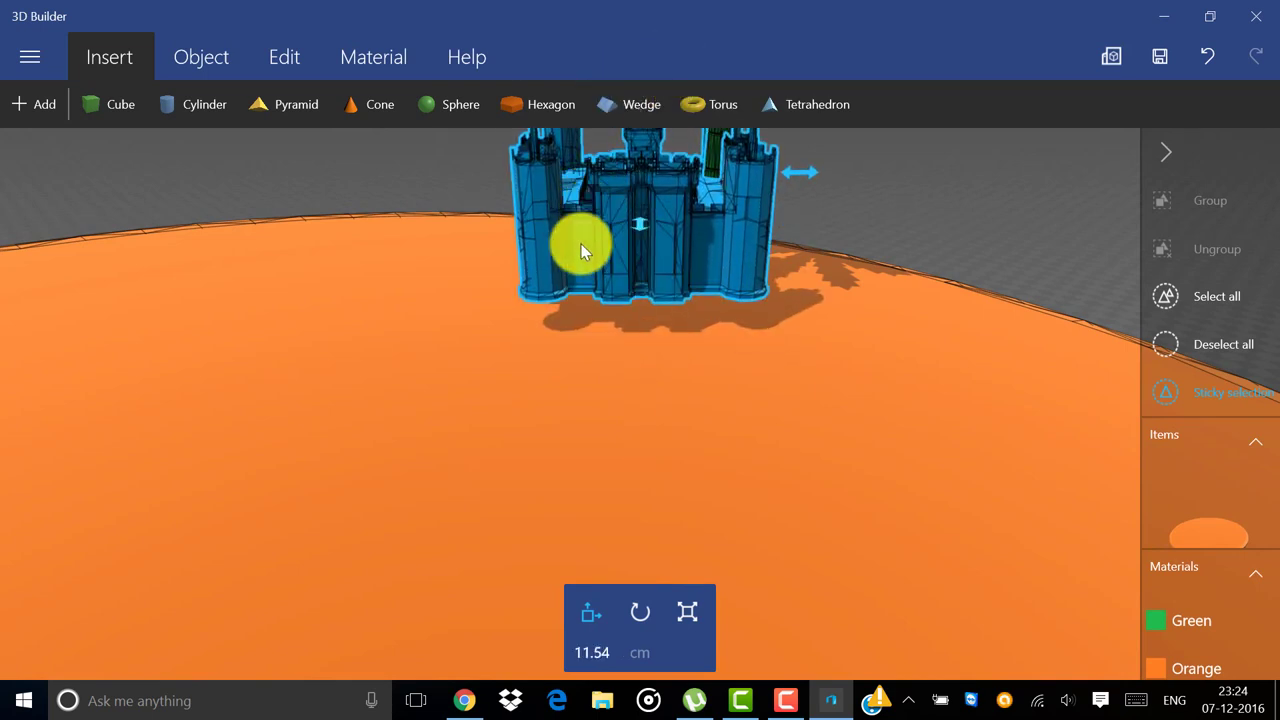
drag(627, 236, 888, 393)
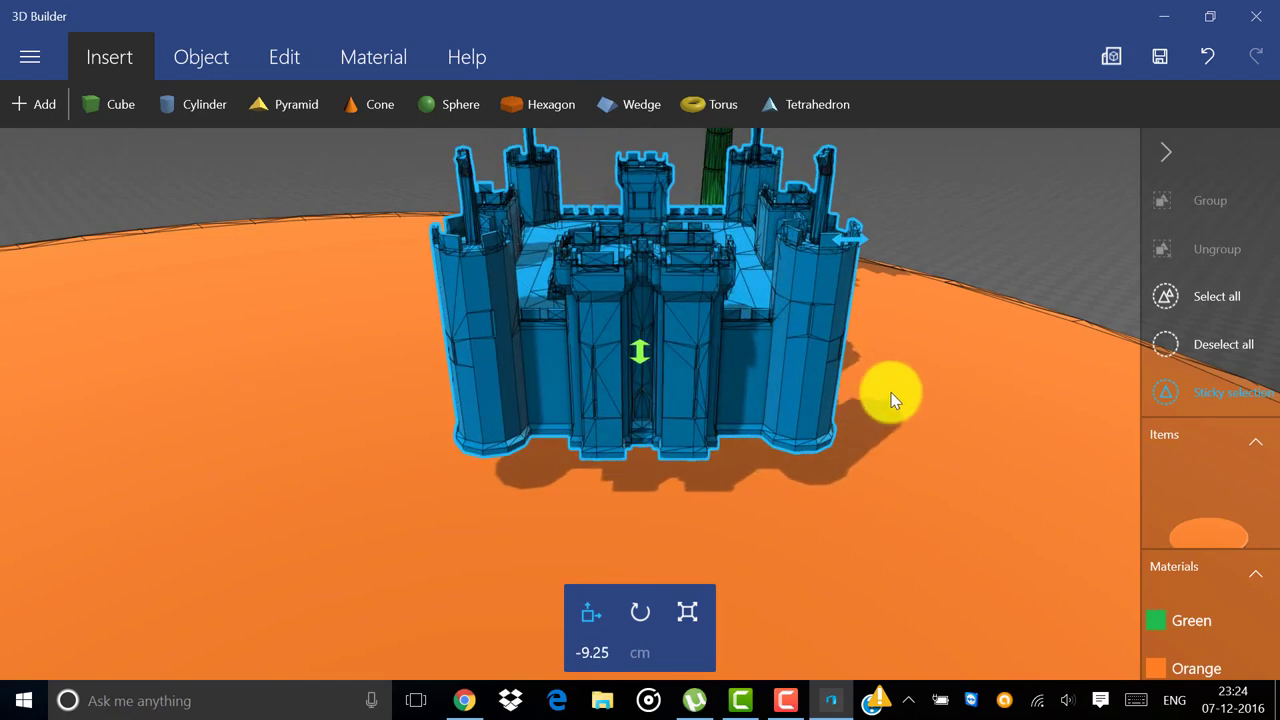
- Move the castle away from the nearby palm toward the disc's centre and scale it up to about 21.9 cm
scroll(880, 430, down, 3)
drag(858, 463, 509, 521)
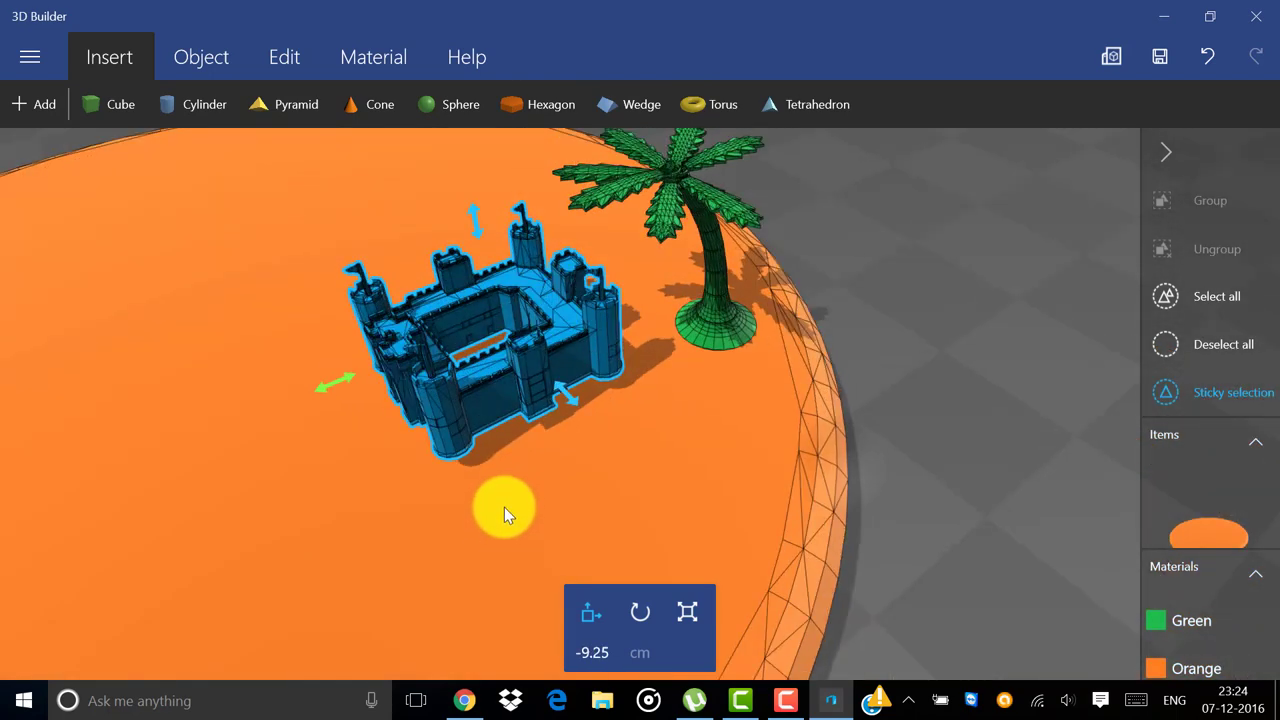
scroll(498, 528, down, 5)
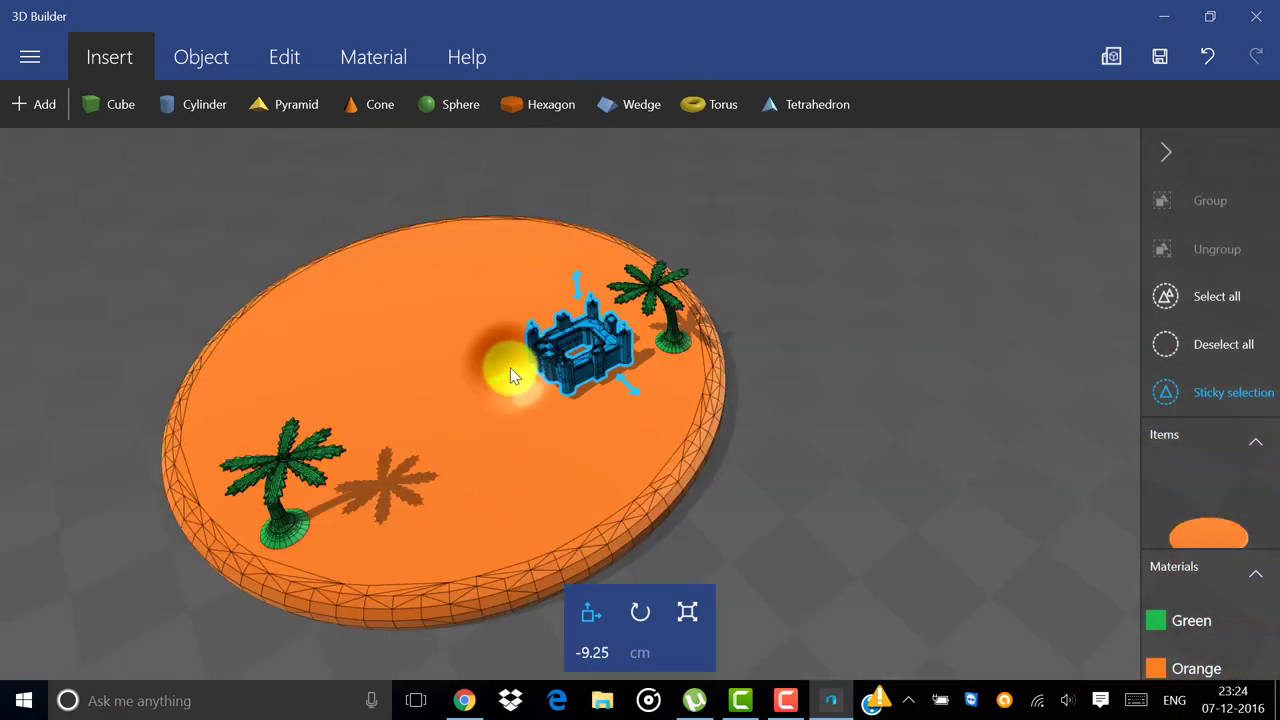
drag(510, 368, 456, 410)
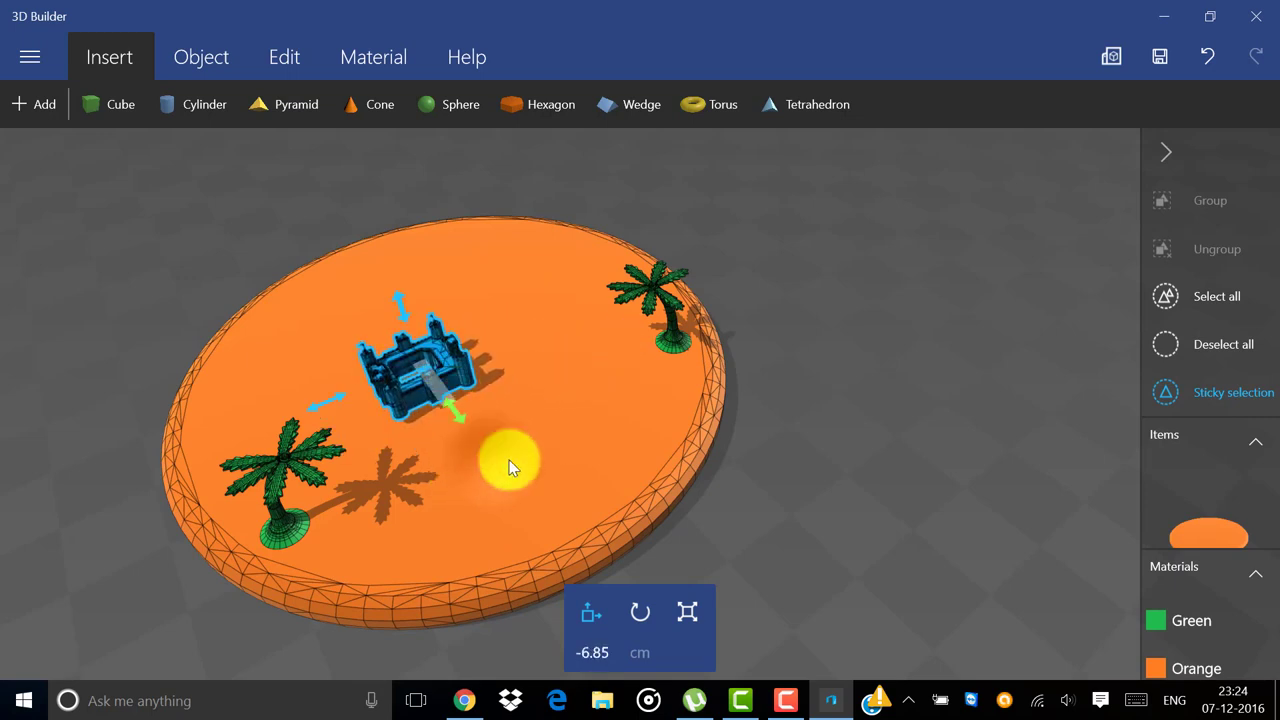
click(684, 622)
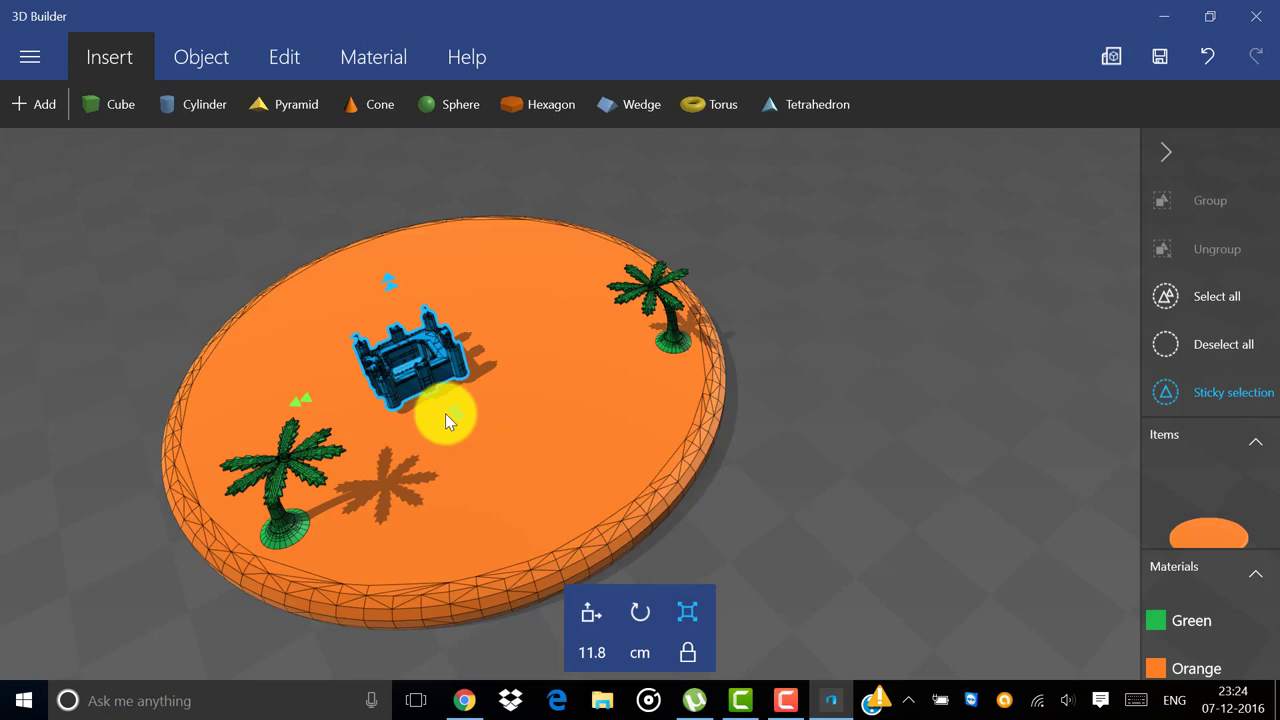
drag(459, 419, 473, 467)
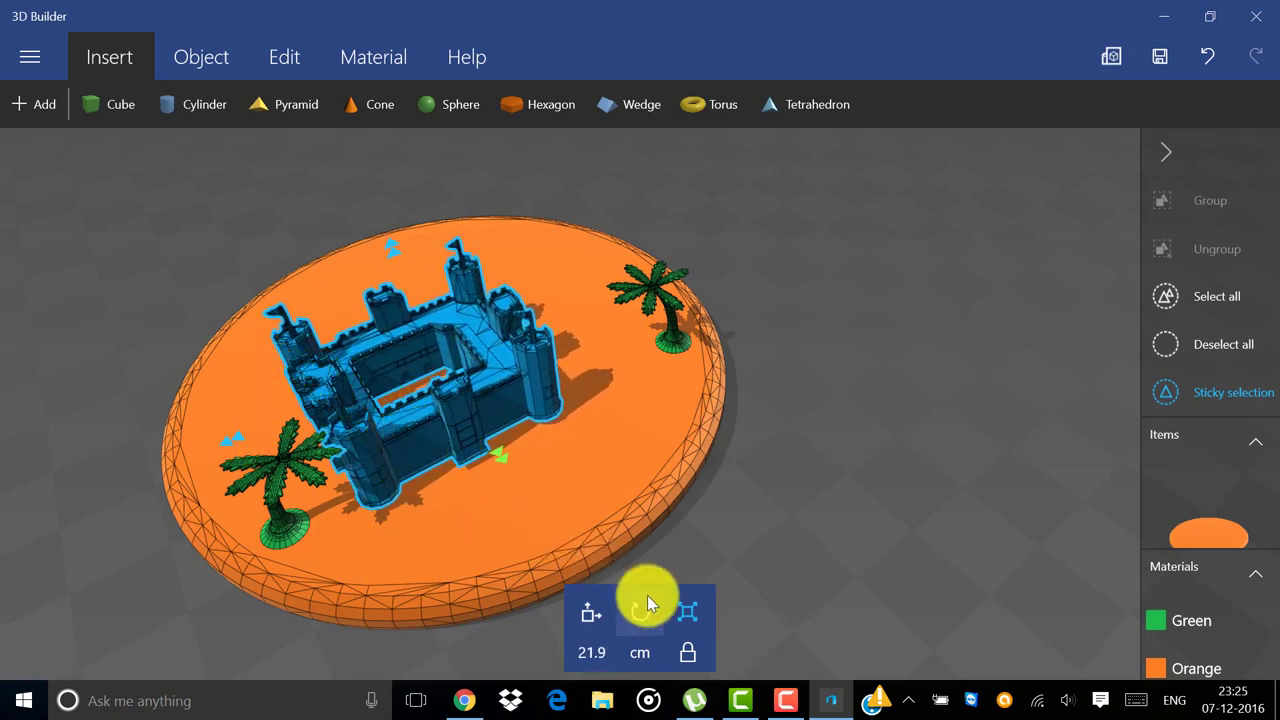
- Shift the enlarged castle to about -23.19 cm so it stands between the two palm trees
click(601, 608)
drag(232, 439, 273, 426)
drag(709, 520, 523, 465)
scroll(523, 465, up, 5)
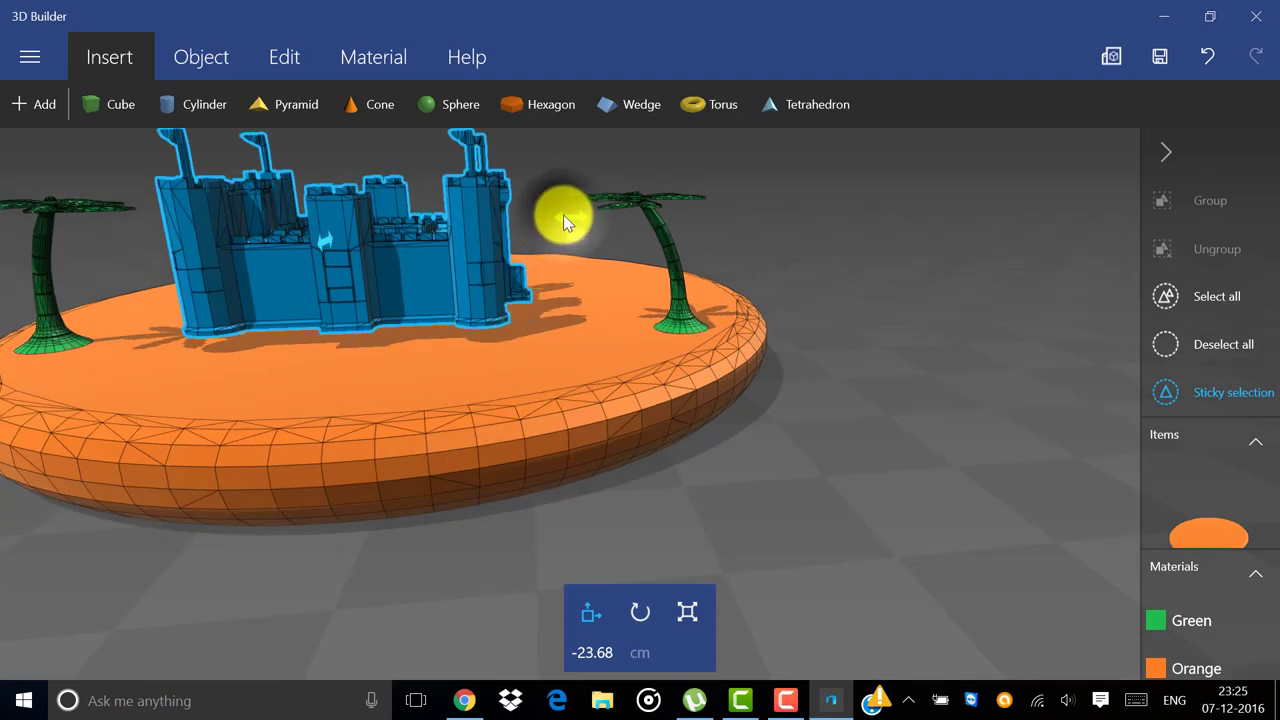
drag(563, 215, 480, 286)
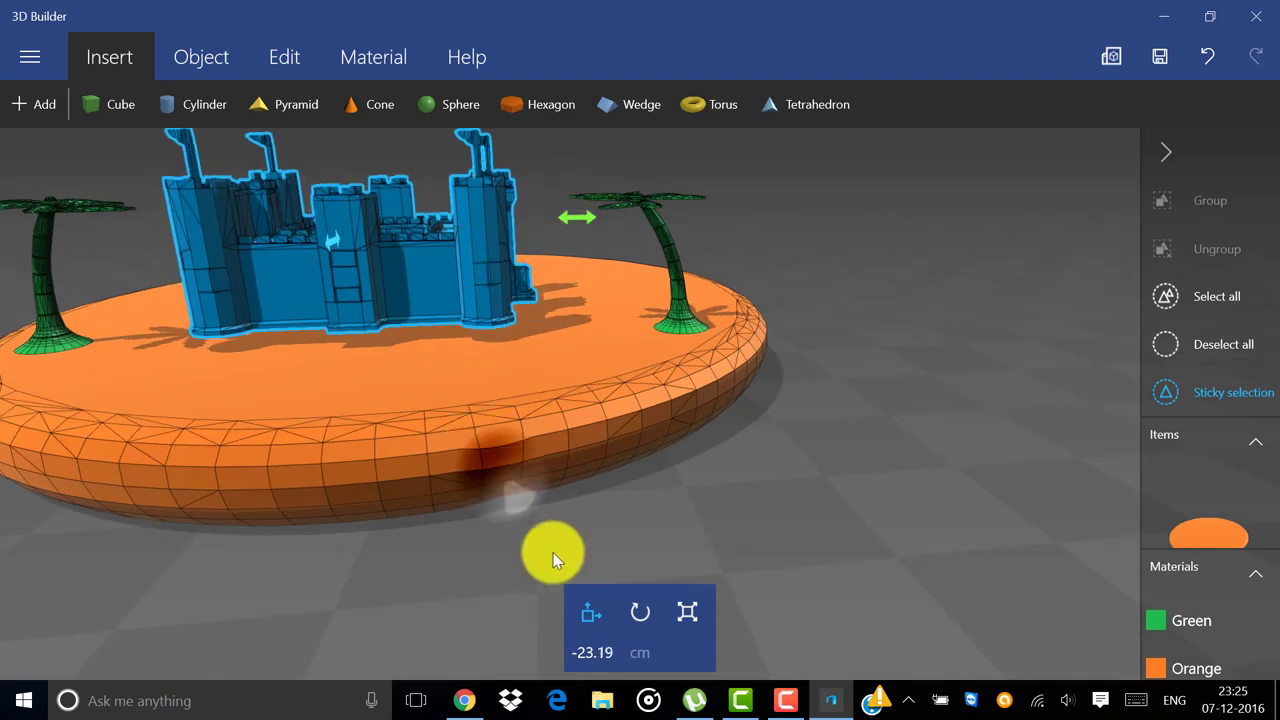
drag(557, 551, 471, 492)
drag(241, 285, 263, 308)
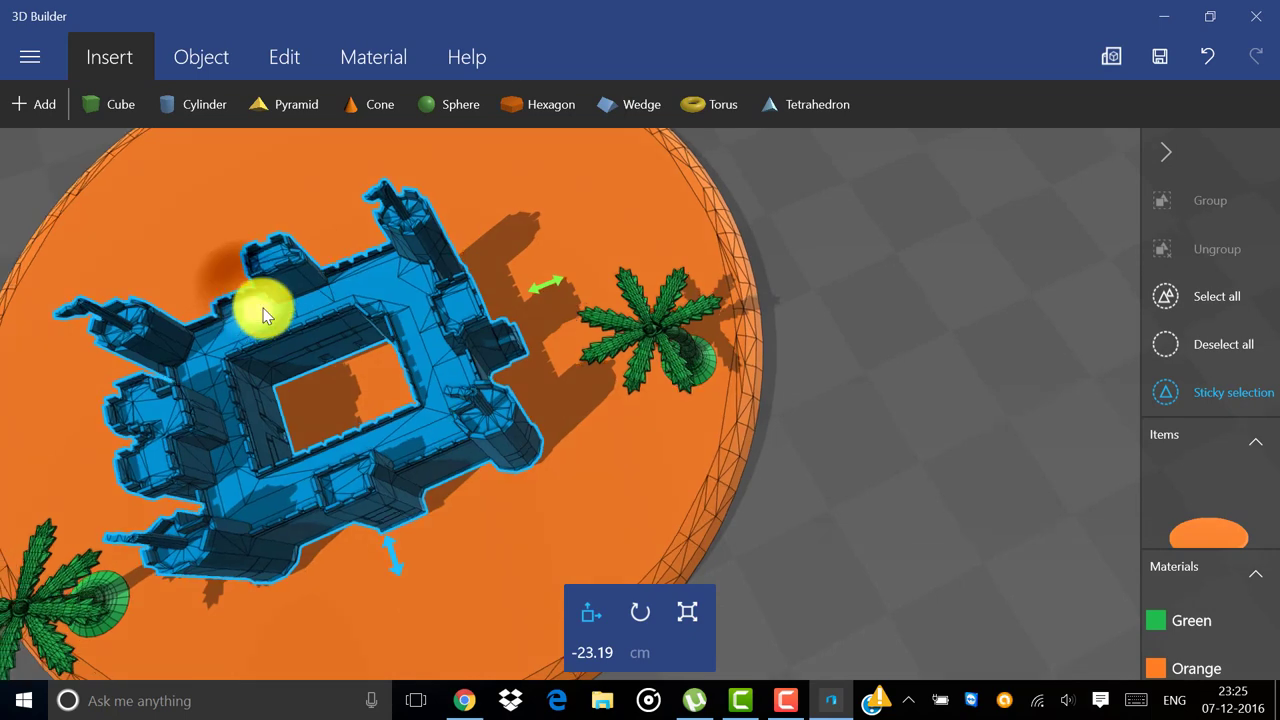
- Lower the castle to about 13.47 cm so its base rests on the disc, and fine-tune its position
drag(554, 427, 405, 251)
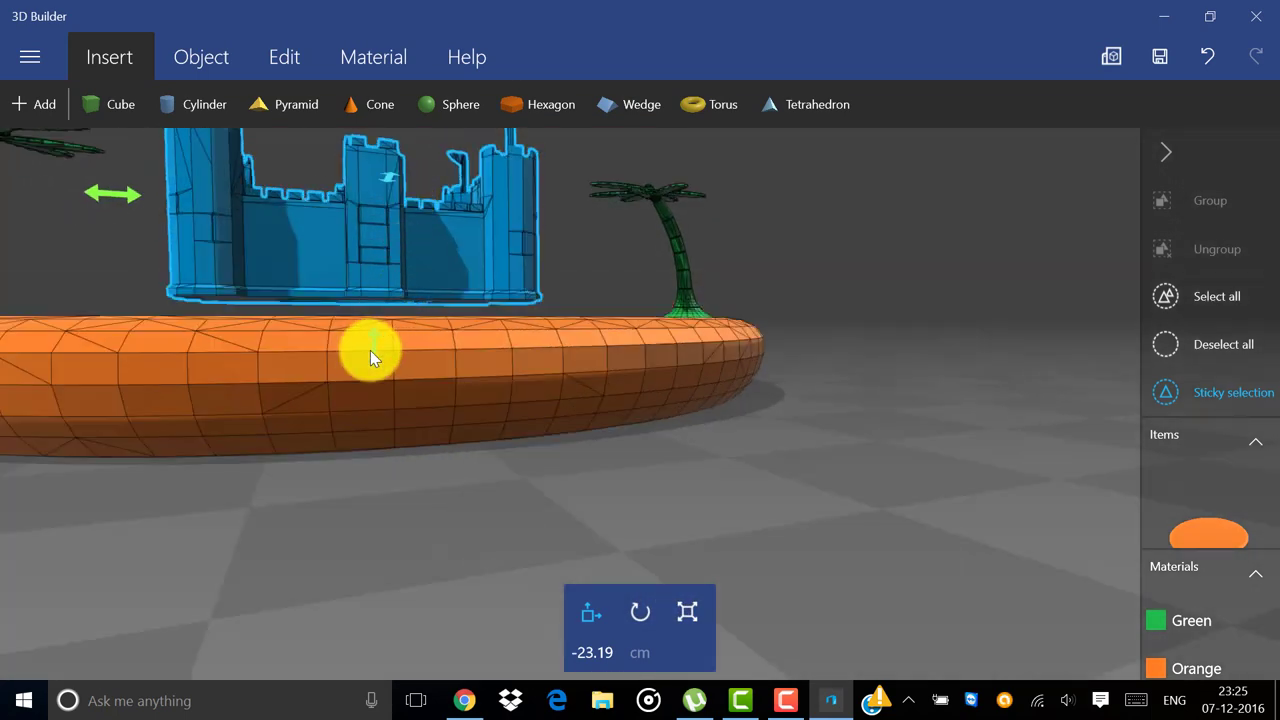
drag(370, 350, 371, 369)
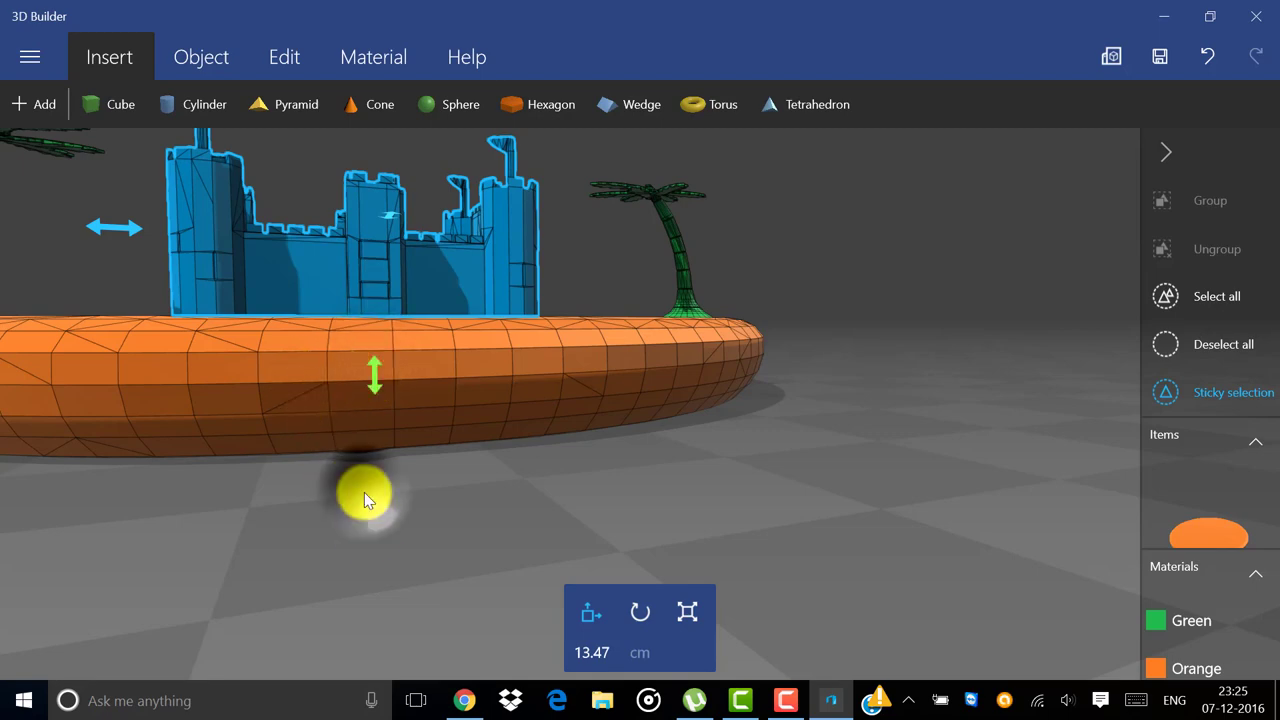
drag(366, 489, 354, 589)
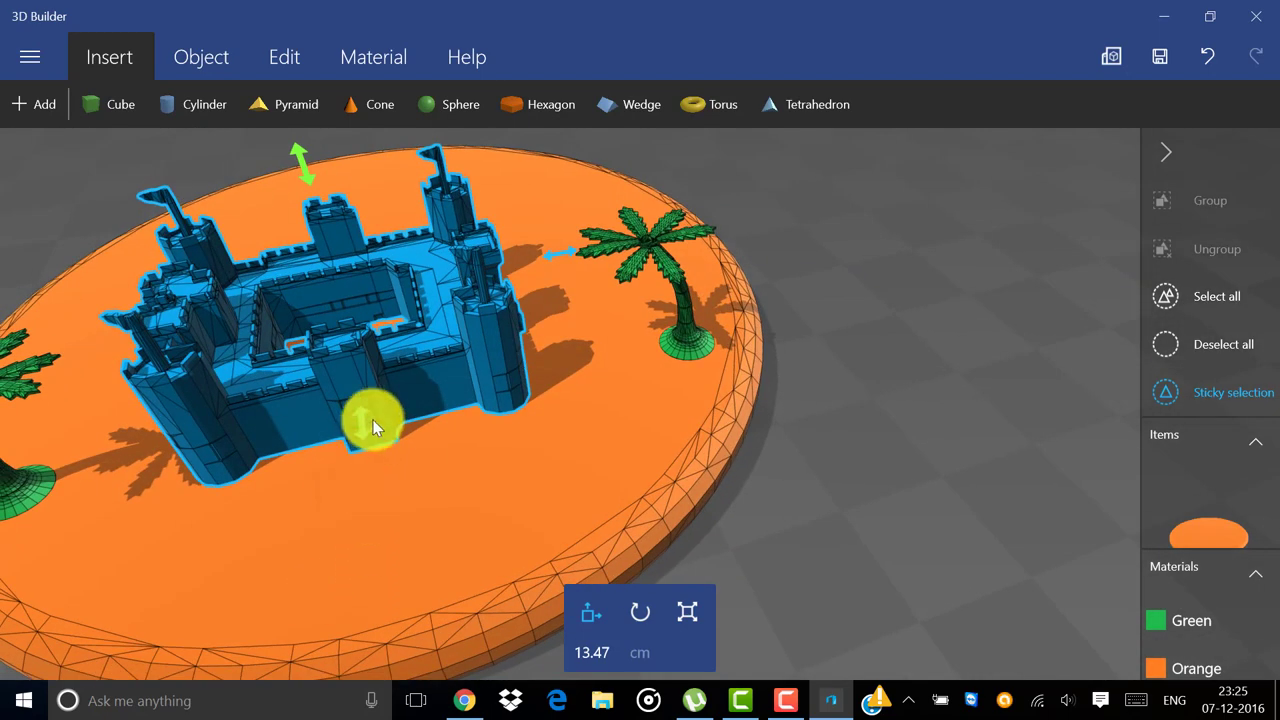
drag(373, 427, 375, 468)
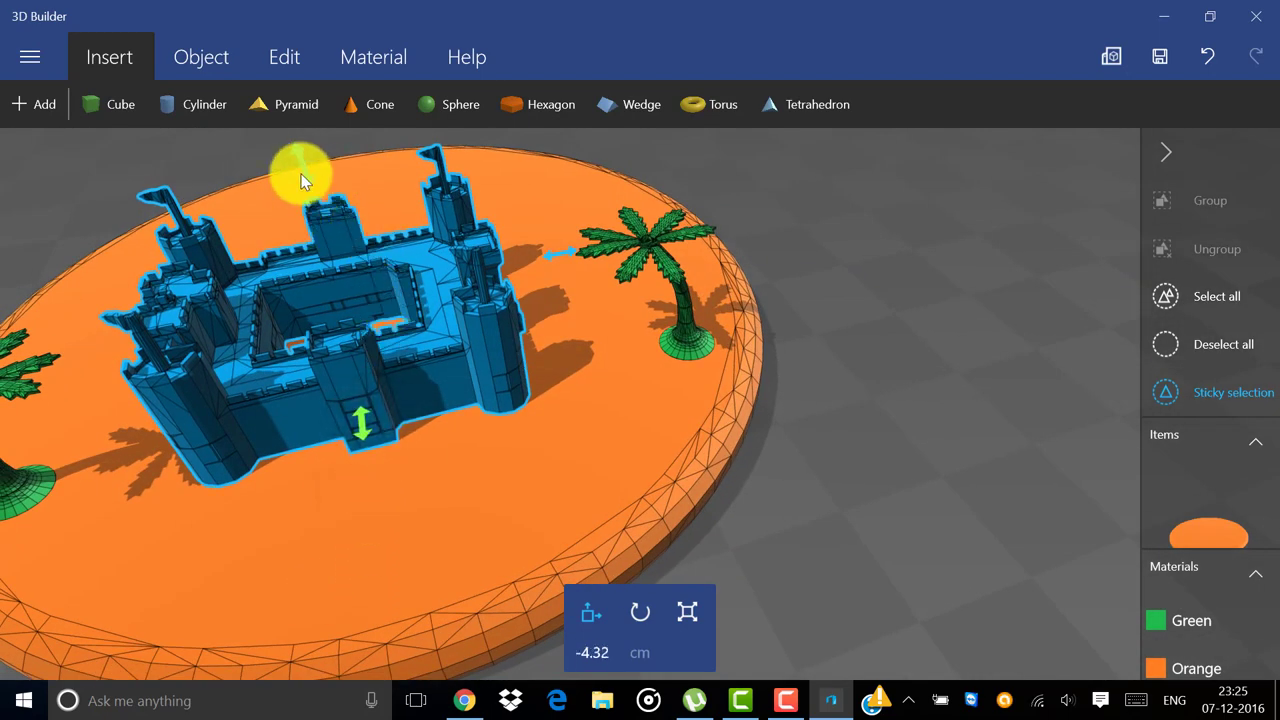
click(305, 173)
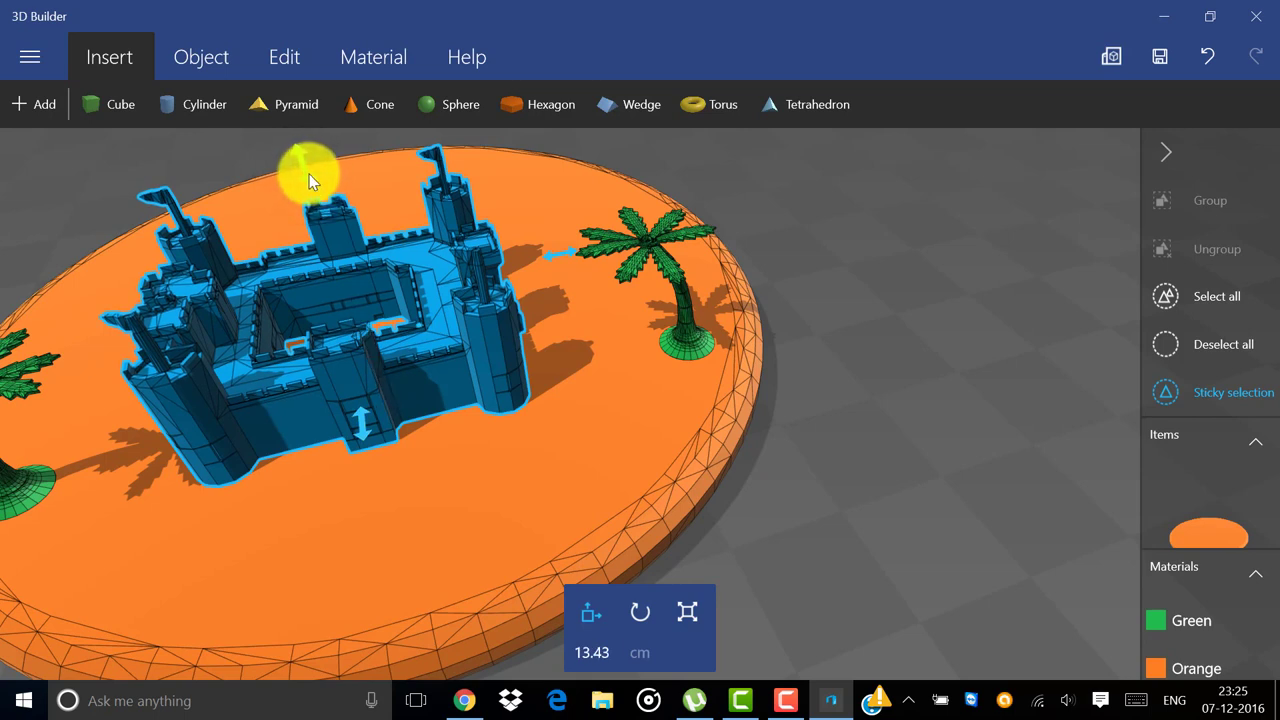
drag(309, 174, 309, 166)
- Examine how the castle sits on the disc from several angles and distances, and clear the selection
click(309, 168)
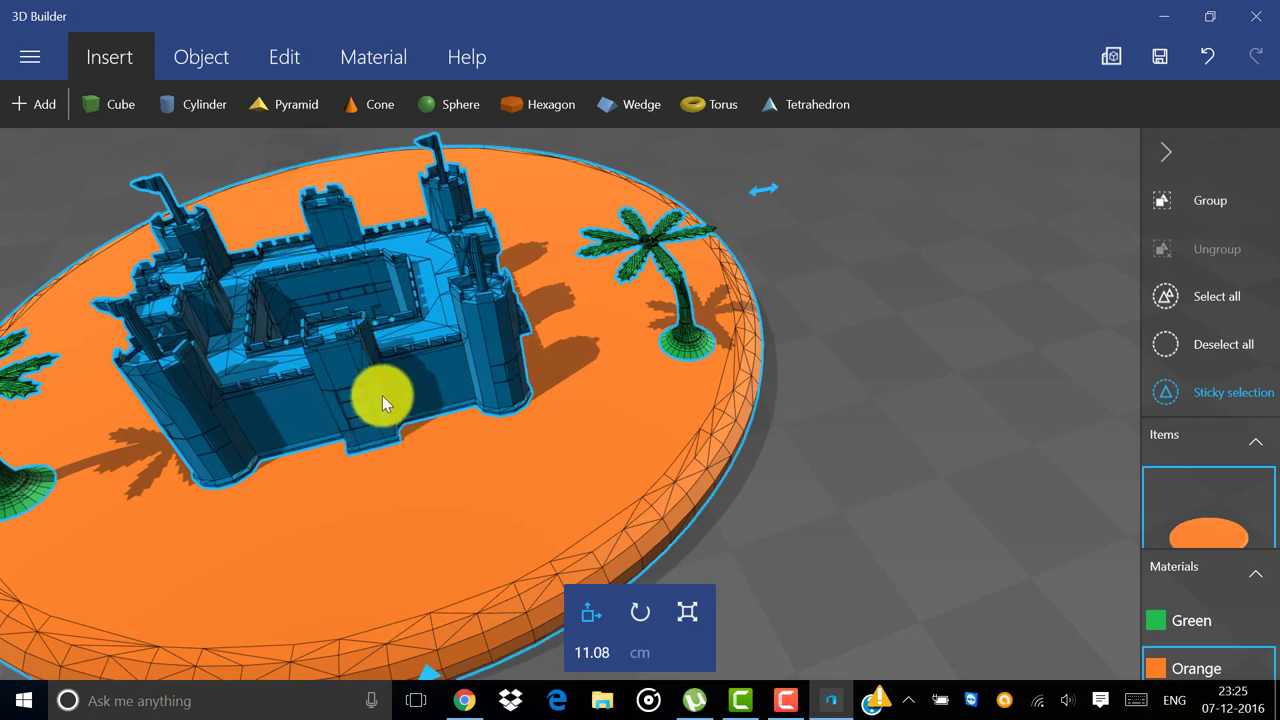
click(380, 390)
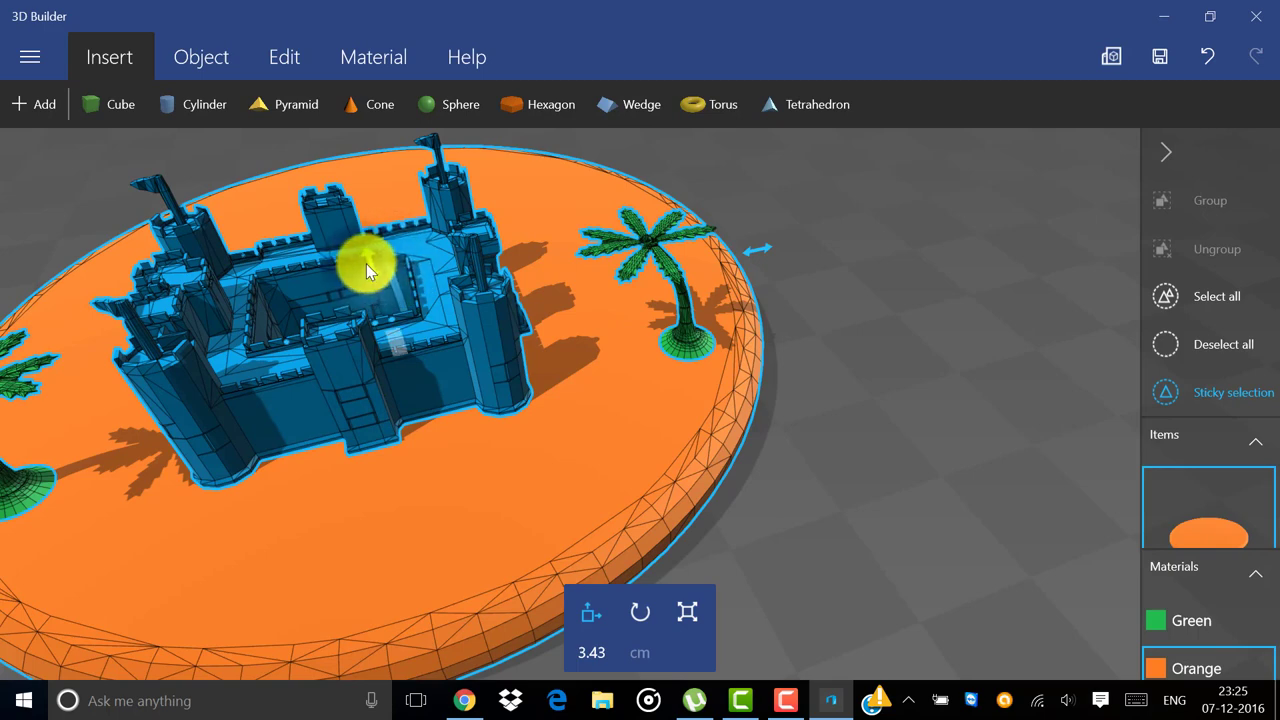
drag(369, 279, 377, 261)
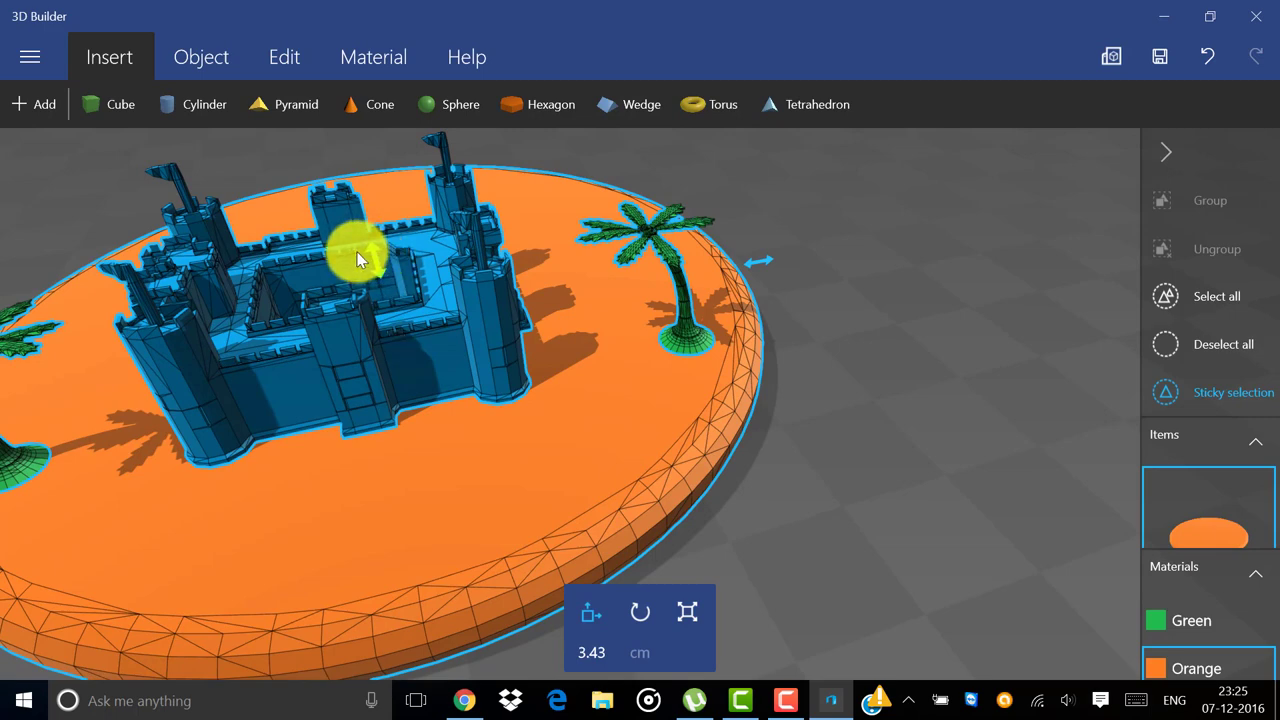
scroll(285, 222, up, 2)
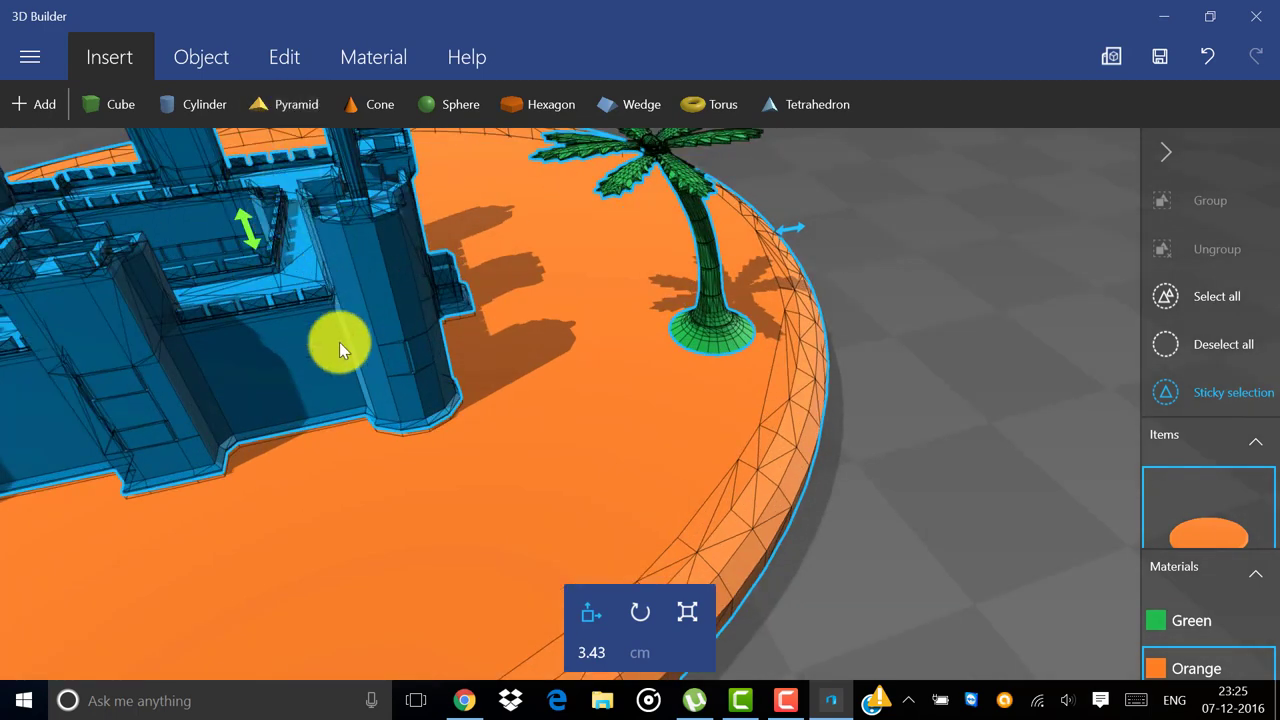
scroll(380, 342, down, 5)
drag(475, 348, 510, 438)
scroll(473, 331, up, 4)
scroll(511, 439, down, 2)
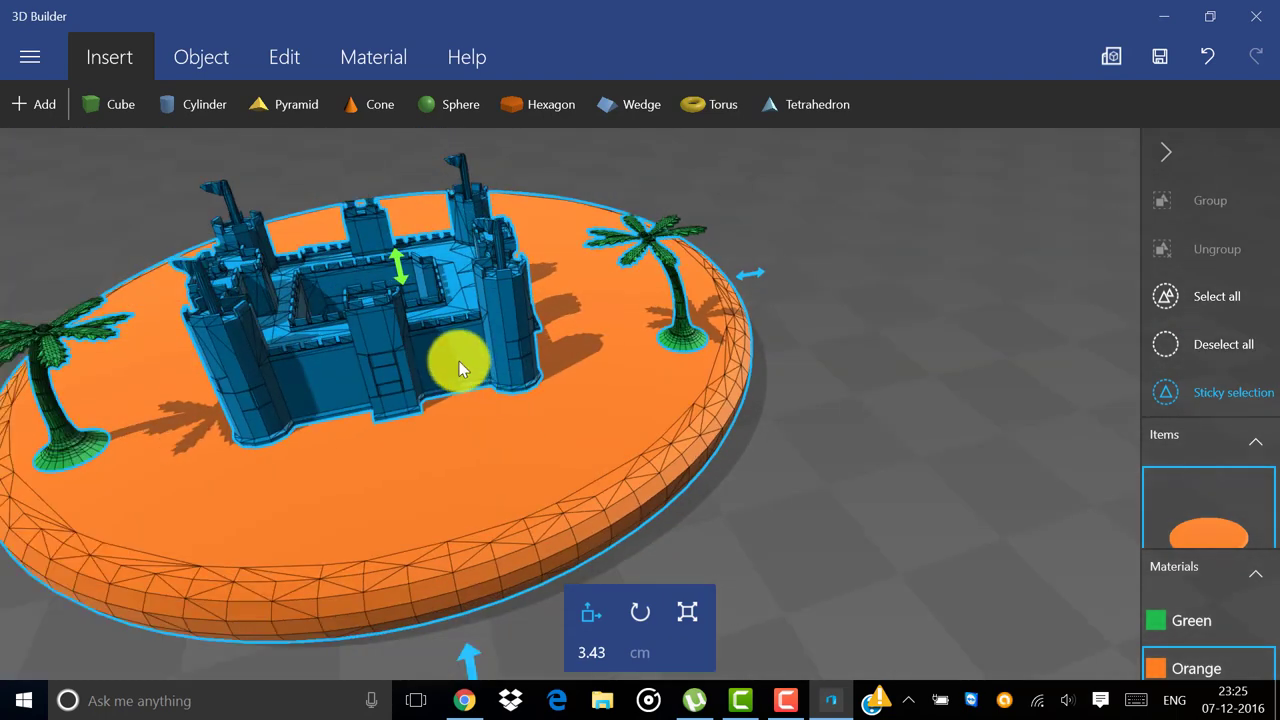
drag(400, 271, 414, 228)
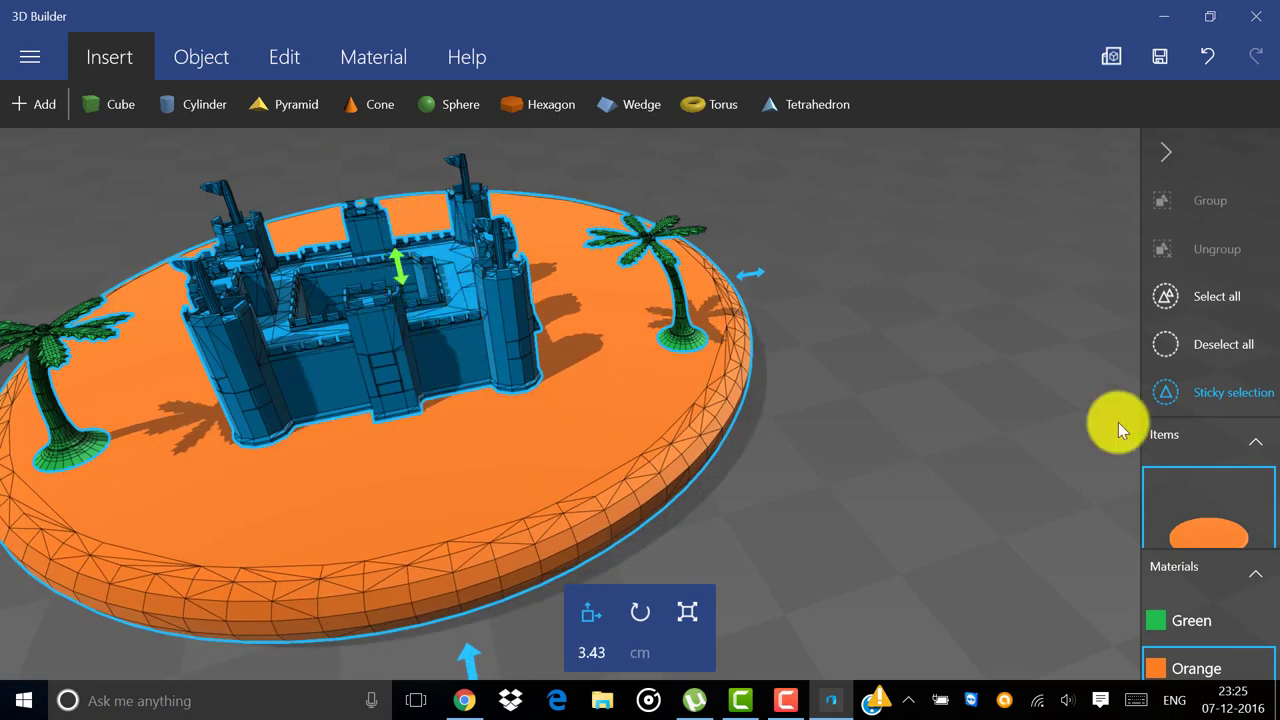
drag(723, 445, 845, 356)
drag(294, 553, 543, 445)
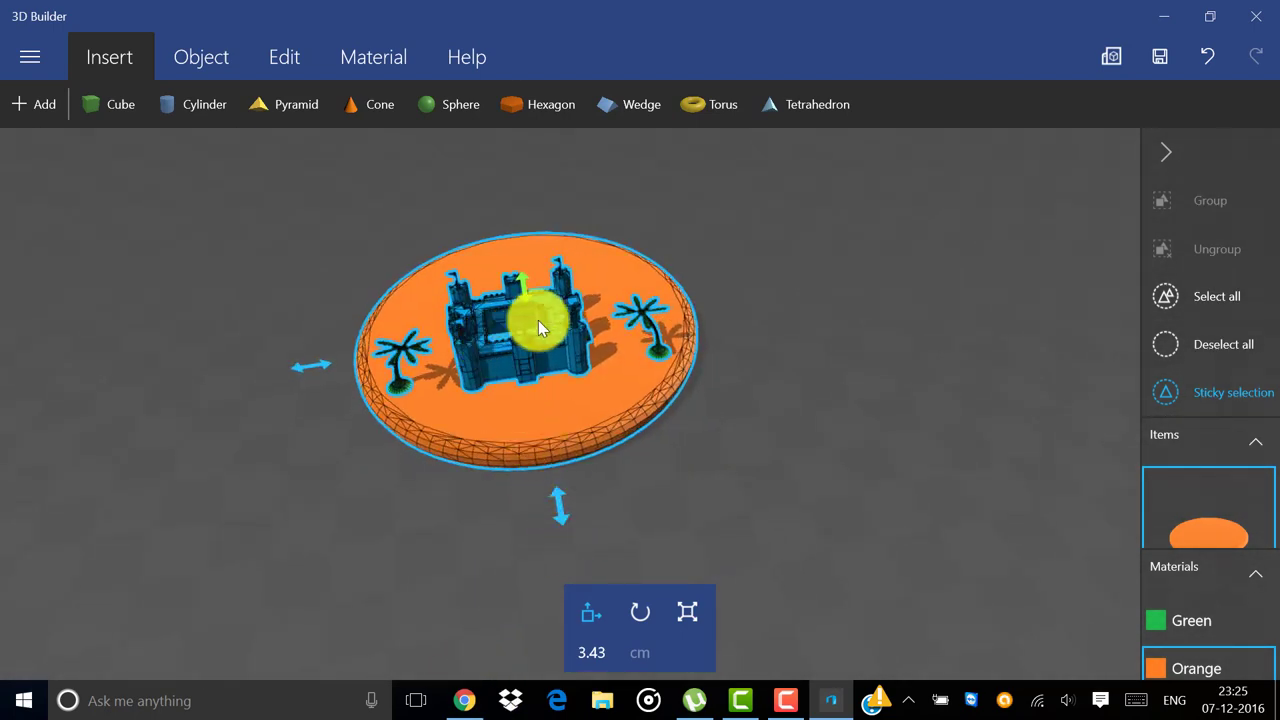
click(1220, 344)
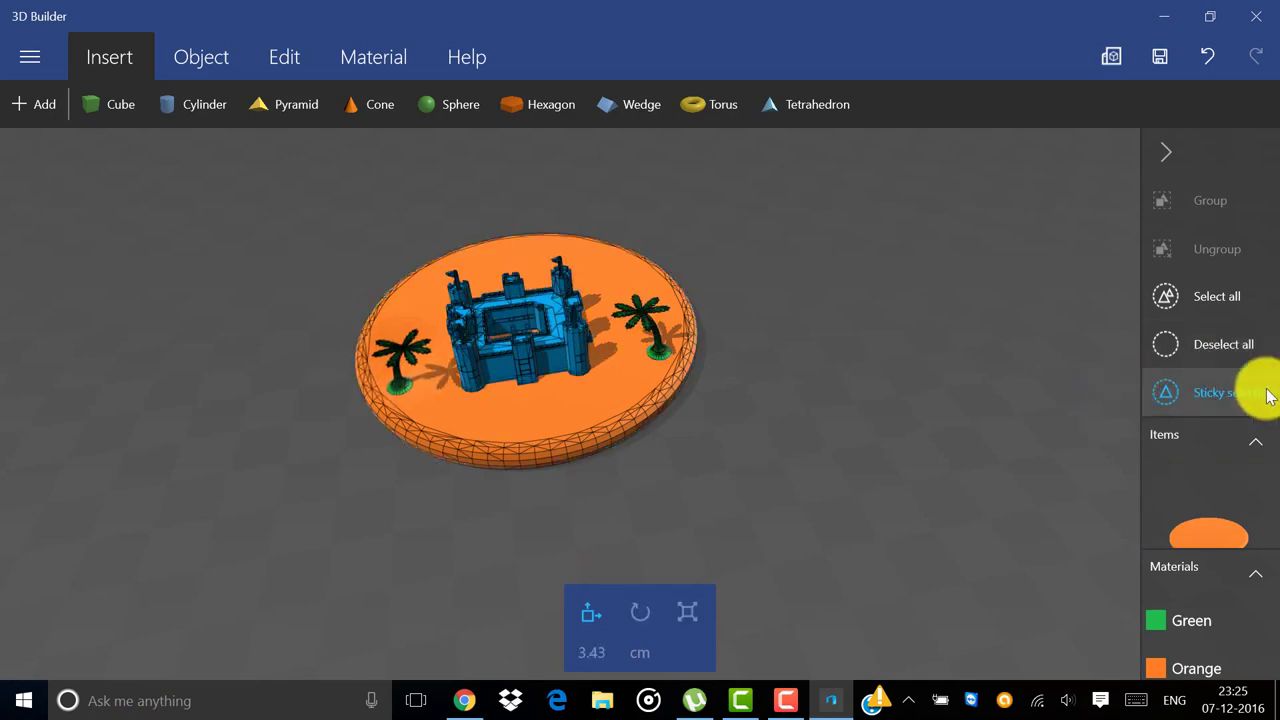
- Move the castle toward the rear of the disc to about -13.1 cm and scale it up to about 29.95 cm
drag(511, 322, 543, 353)
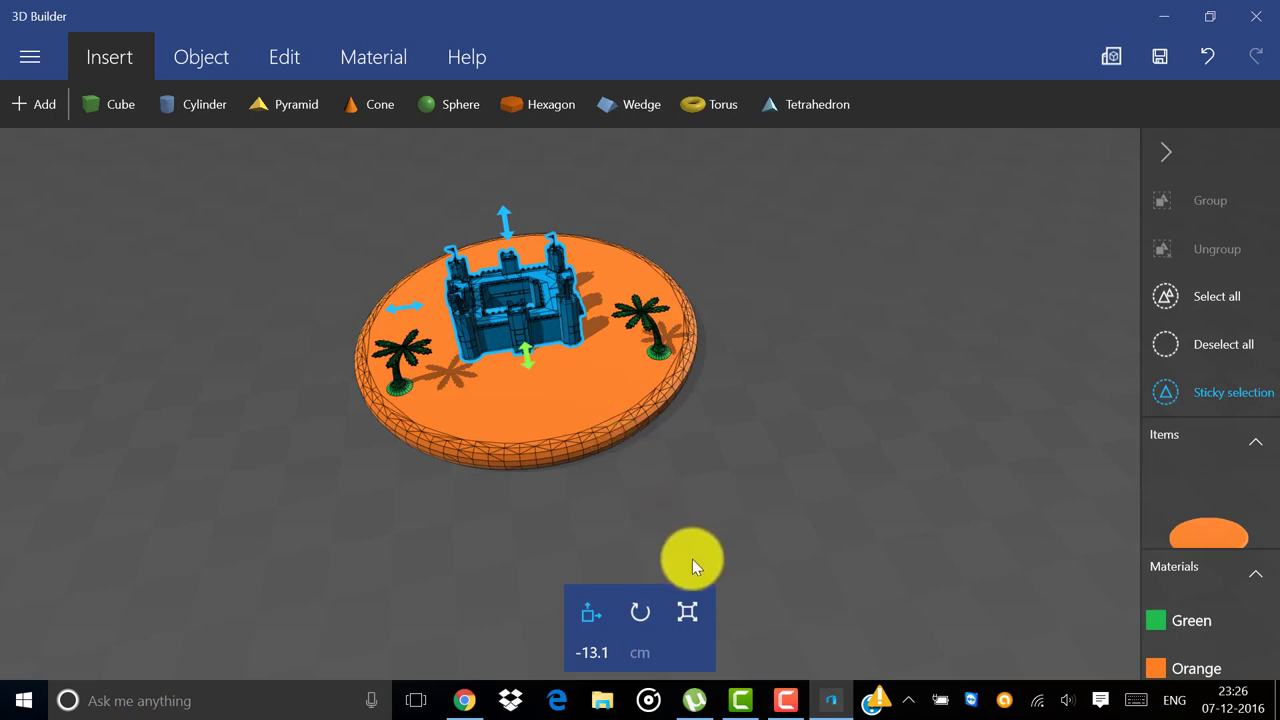
click(687, 612)
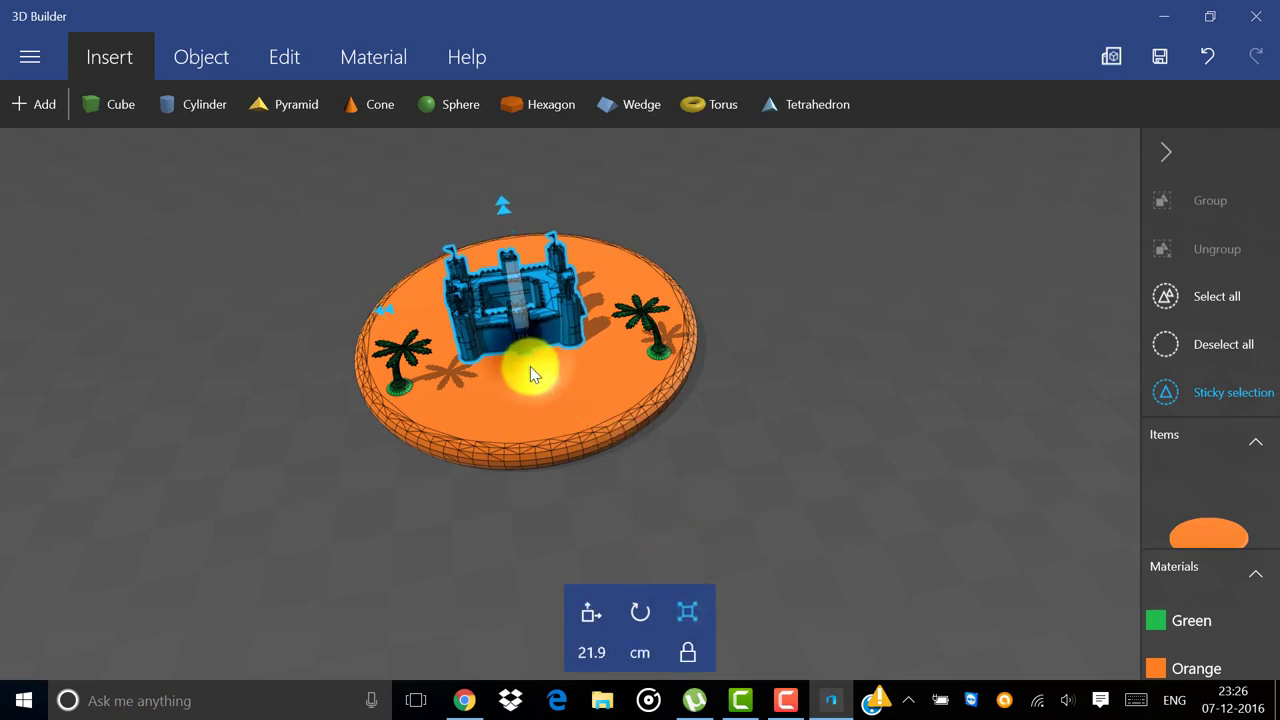
mouse_move(530, 368)
mouse_down()
mouse_move(531, 394)
mouse_move(551, 374)
mouse_up()
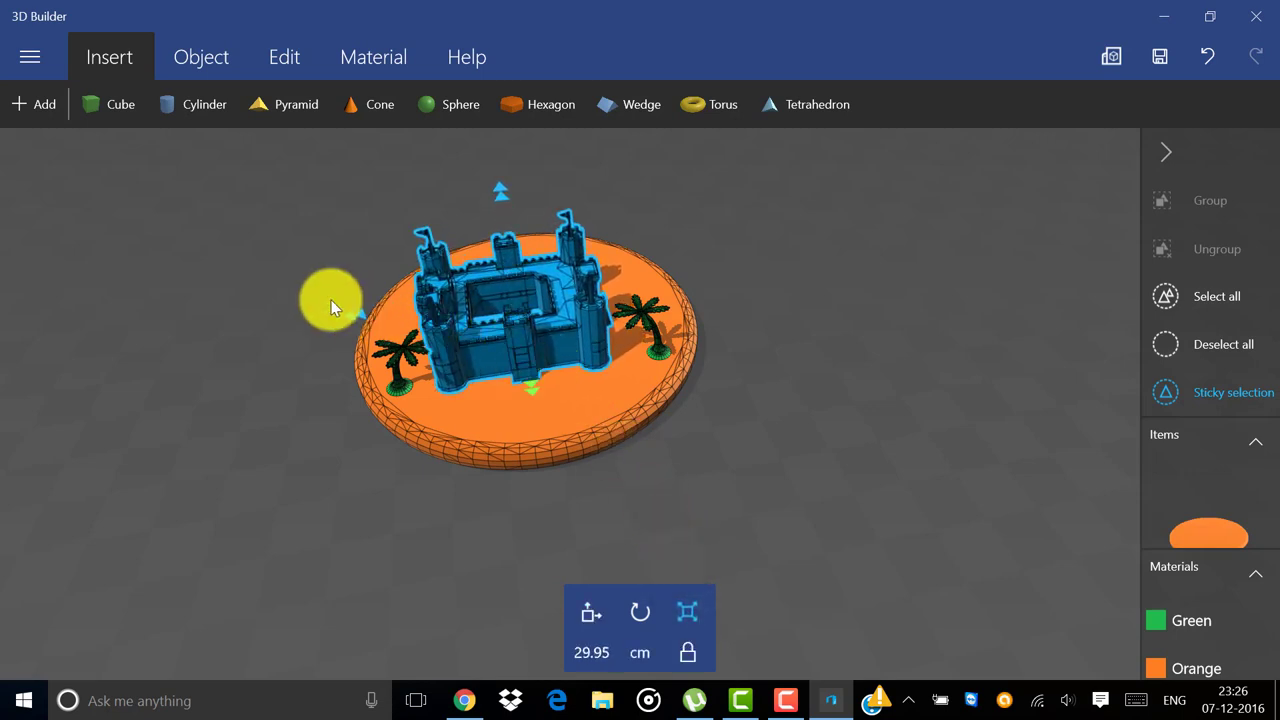
- Shift the enlarged castle sideways to about -21.62 cm so it stands between the two palm trees
click(591, 612)
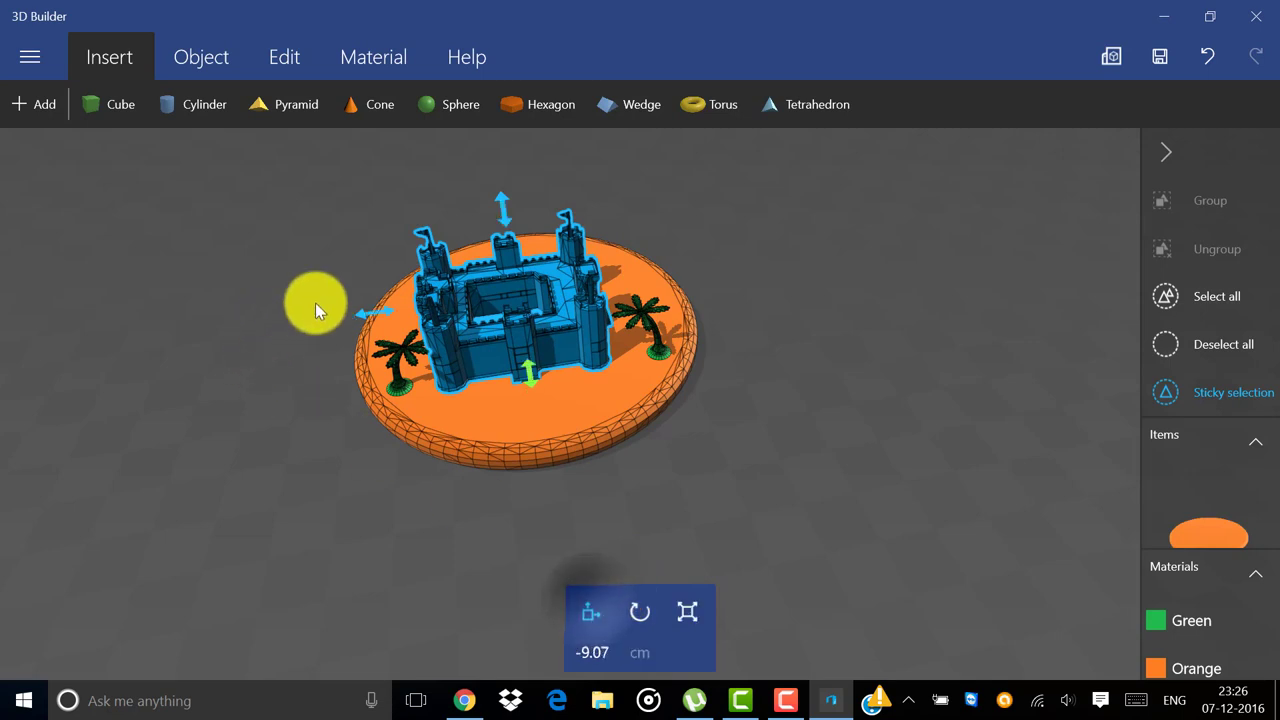
drag(365, 304, 377, 281)
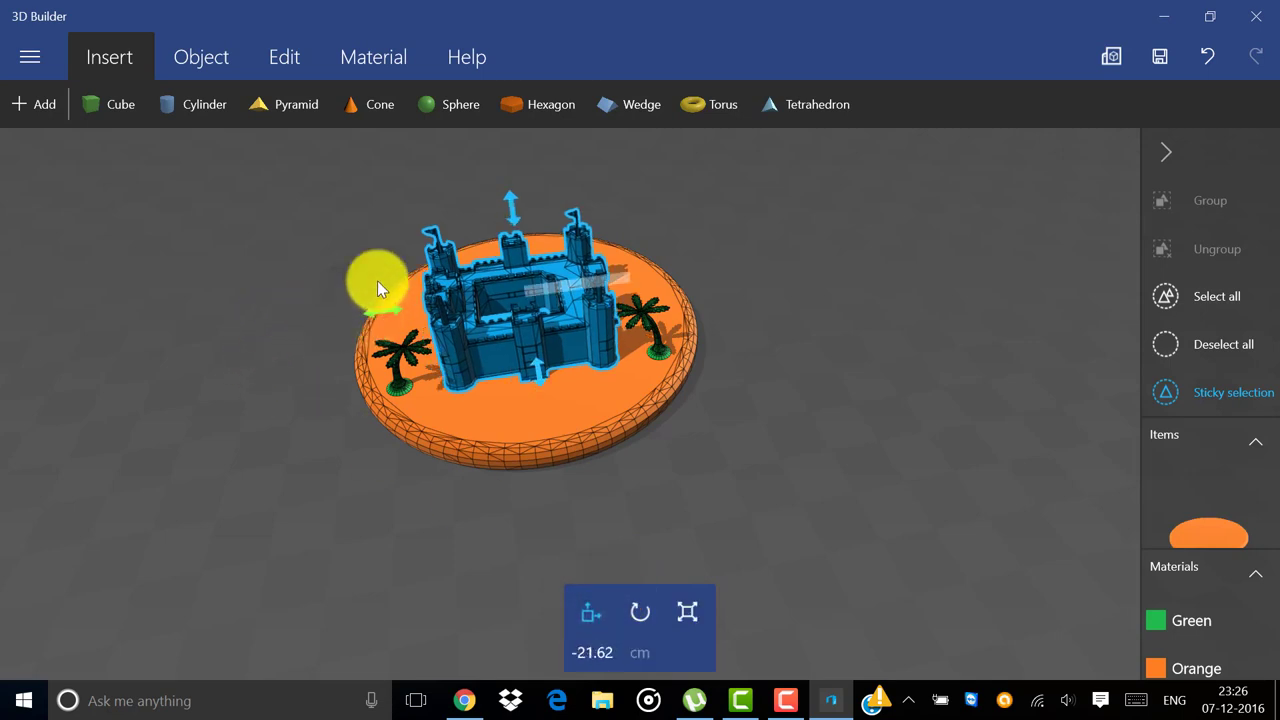
click(191, 67)
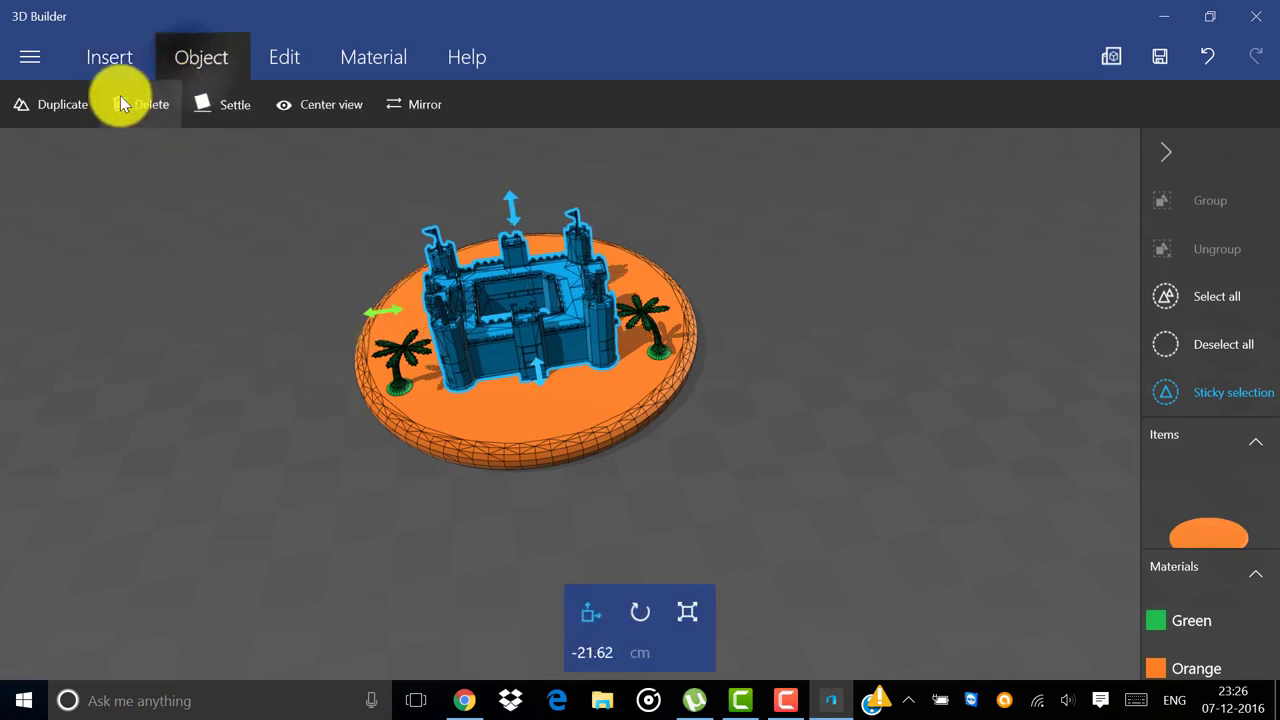
click(280, 54)
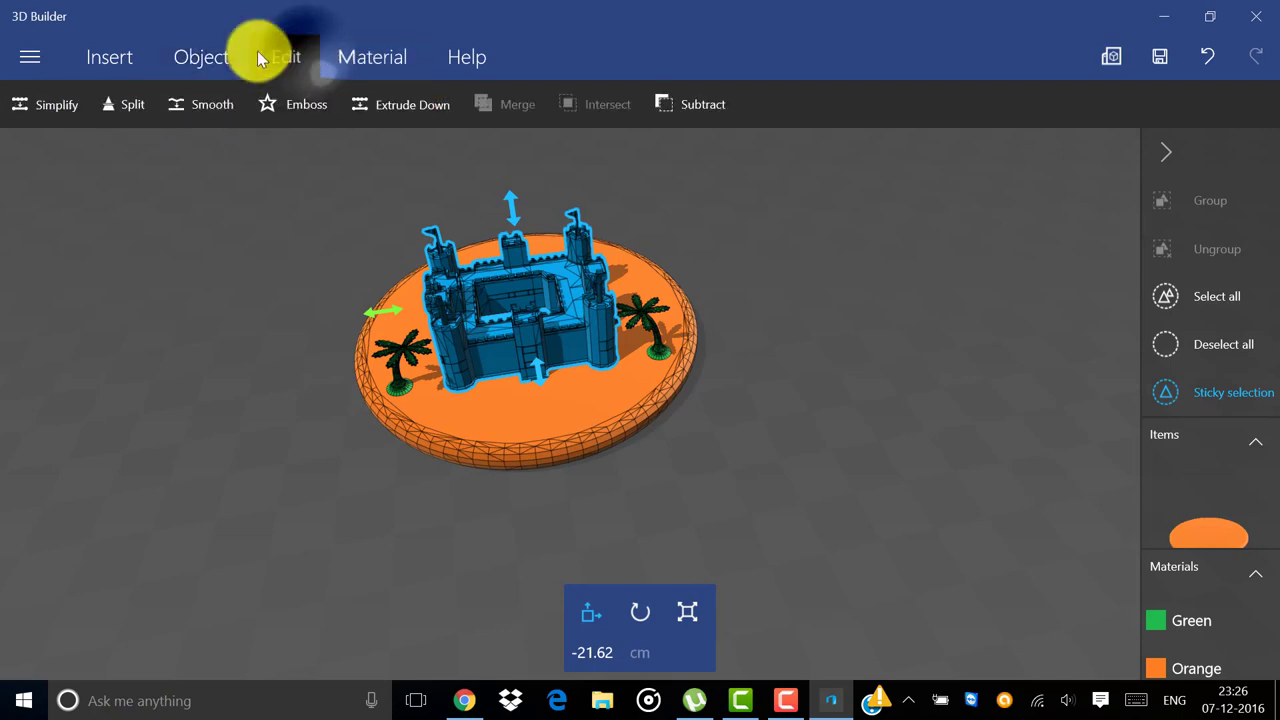
click(466, 57)
- Delete the Turquoise material from the scene's material list
click(370, 60)
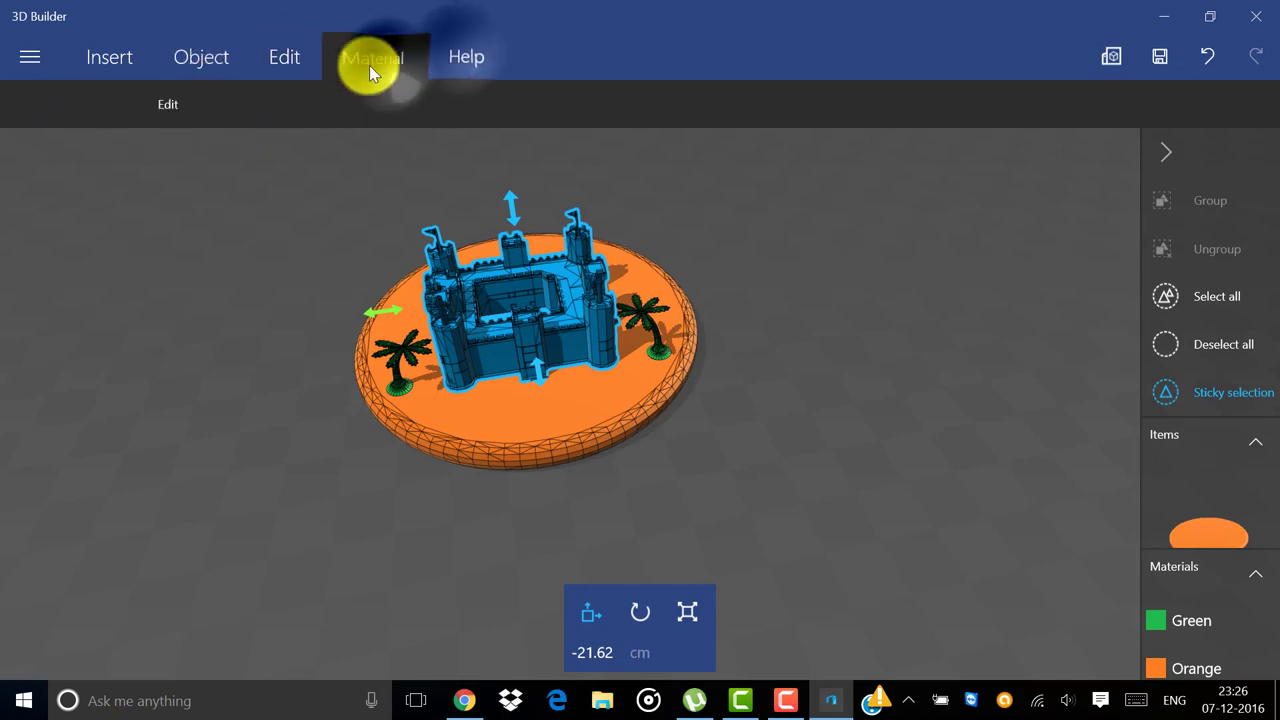
click(169, 106)
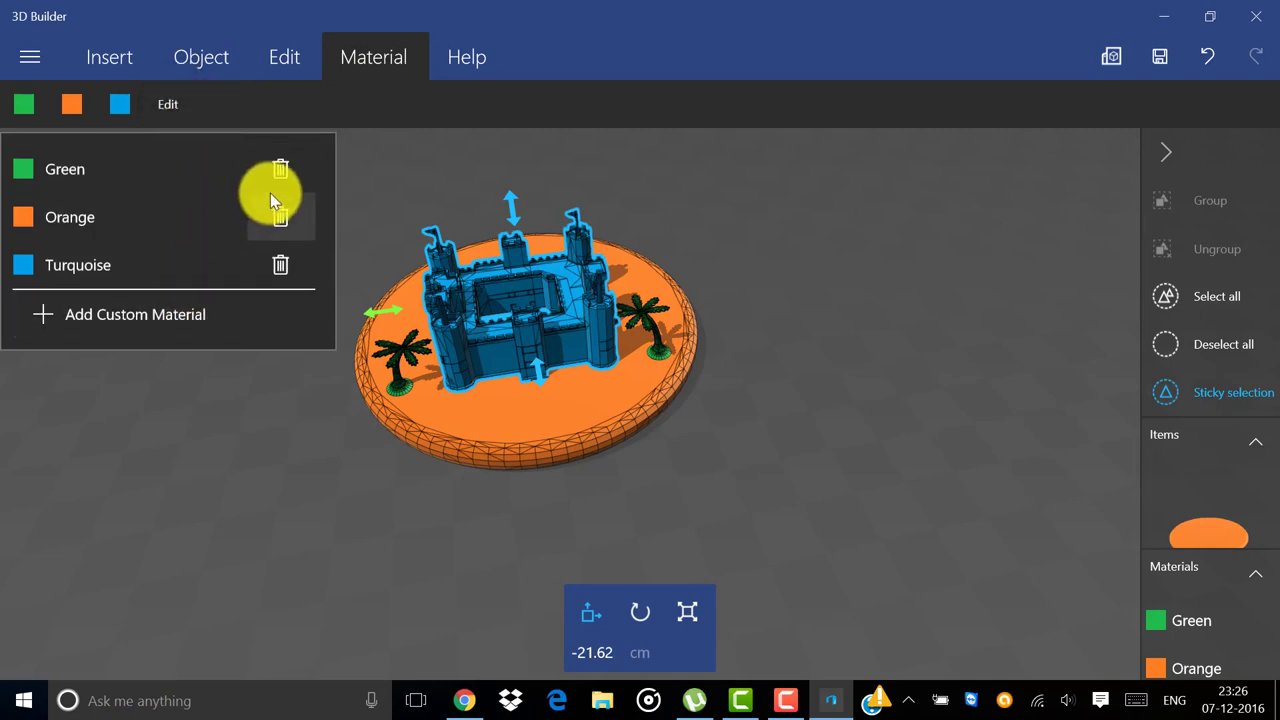
click(284, 267)
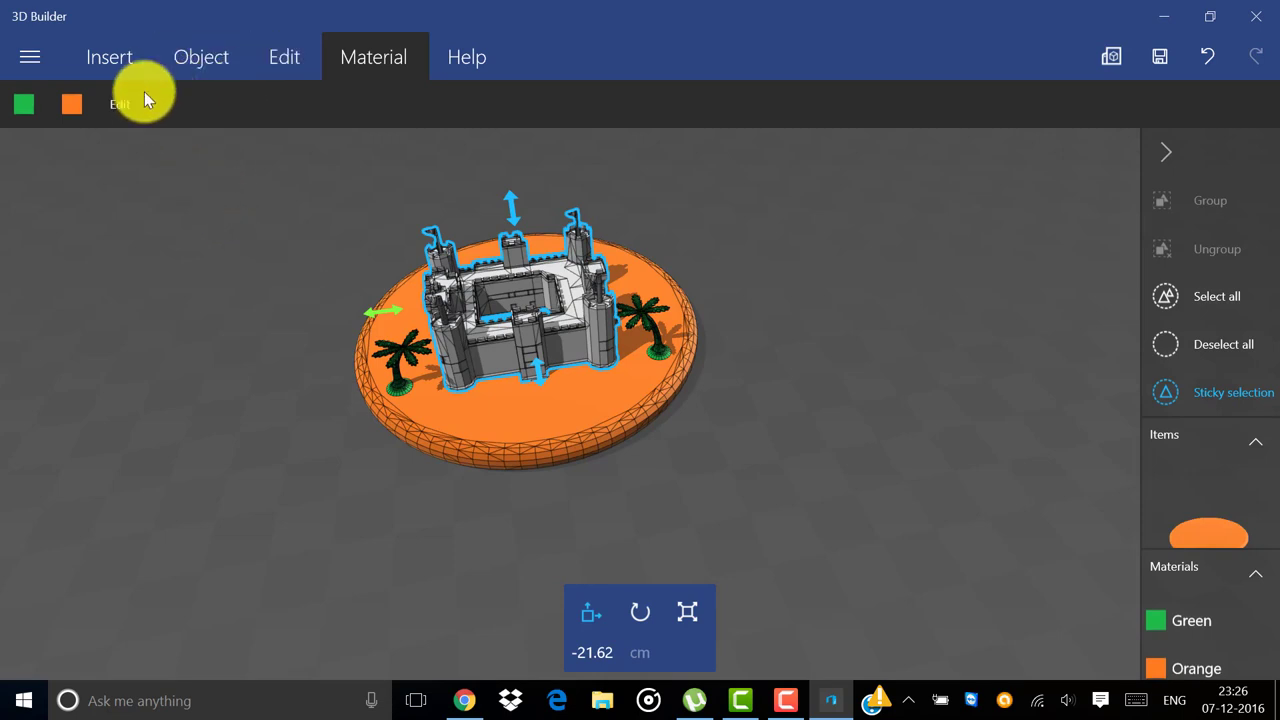
- Add a custom material from the preset red swatch, keeping the name Red
click(133, 115)
click(146, 277)
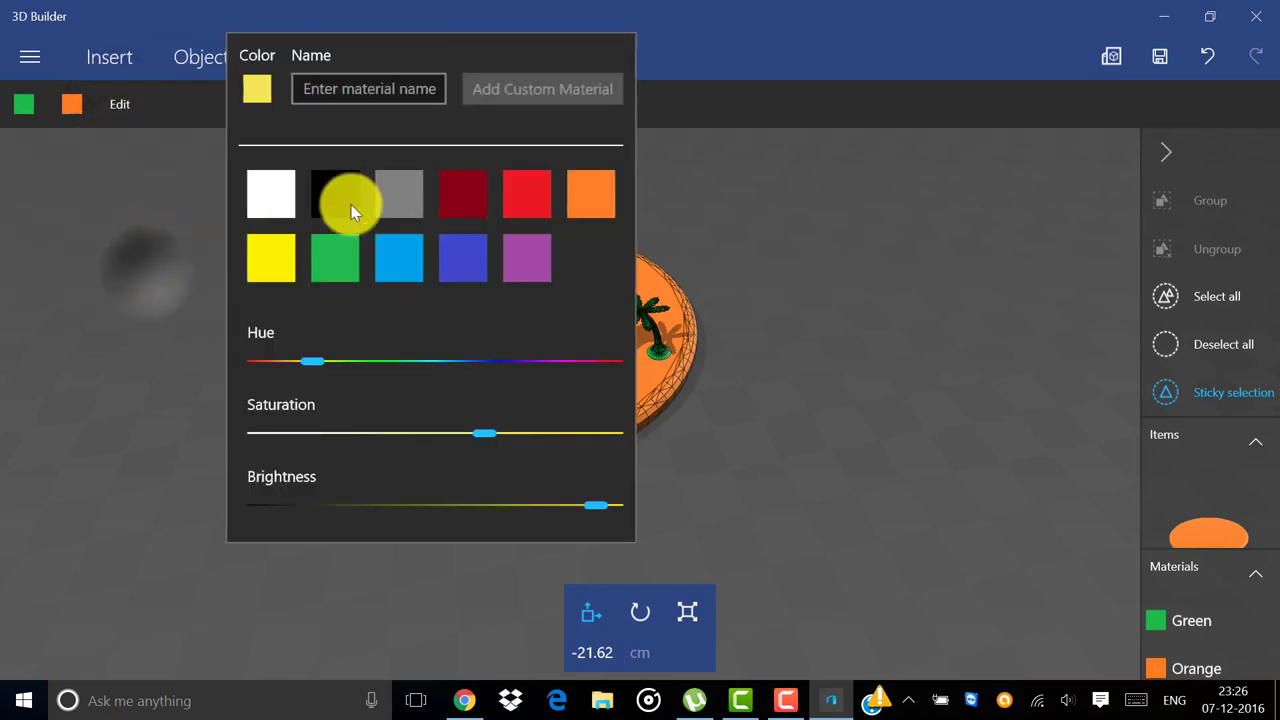
click(522, 207)
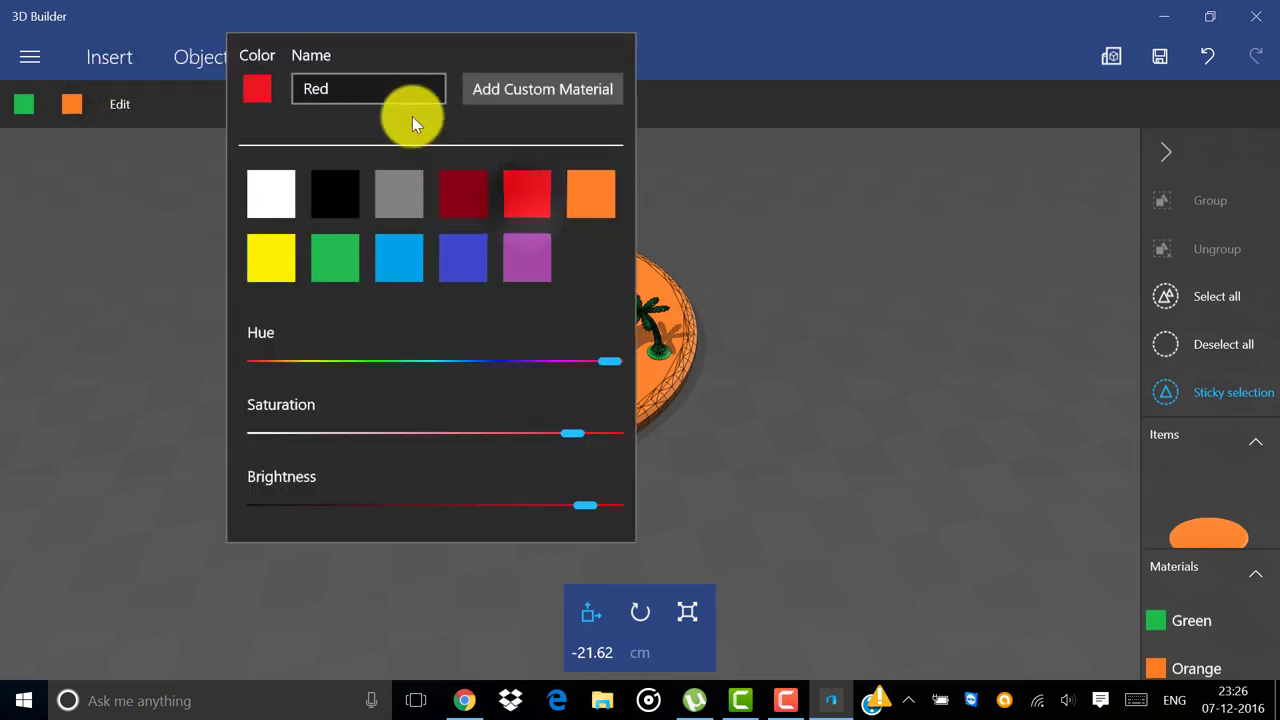
click(530, 92)
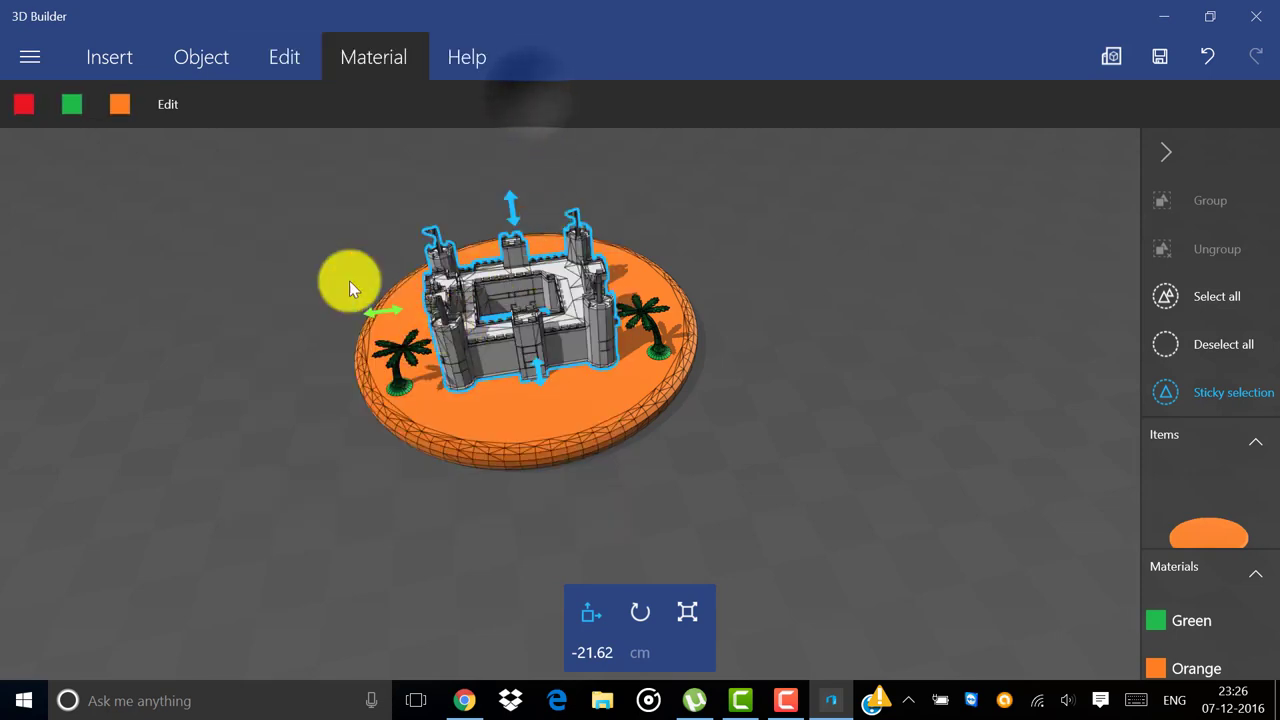
- Apply the orange material to the castle and deselect it to view the recoloured scene
click(128, 110)
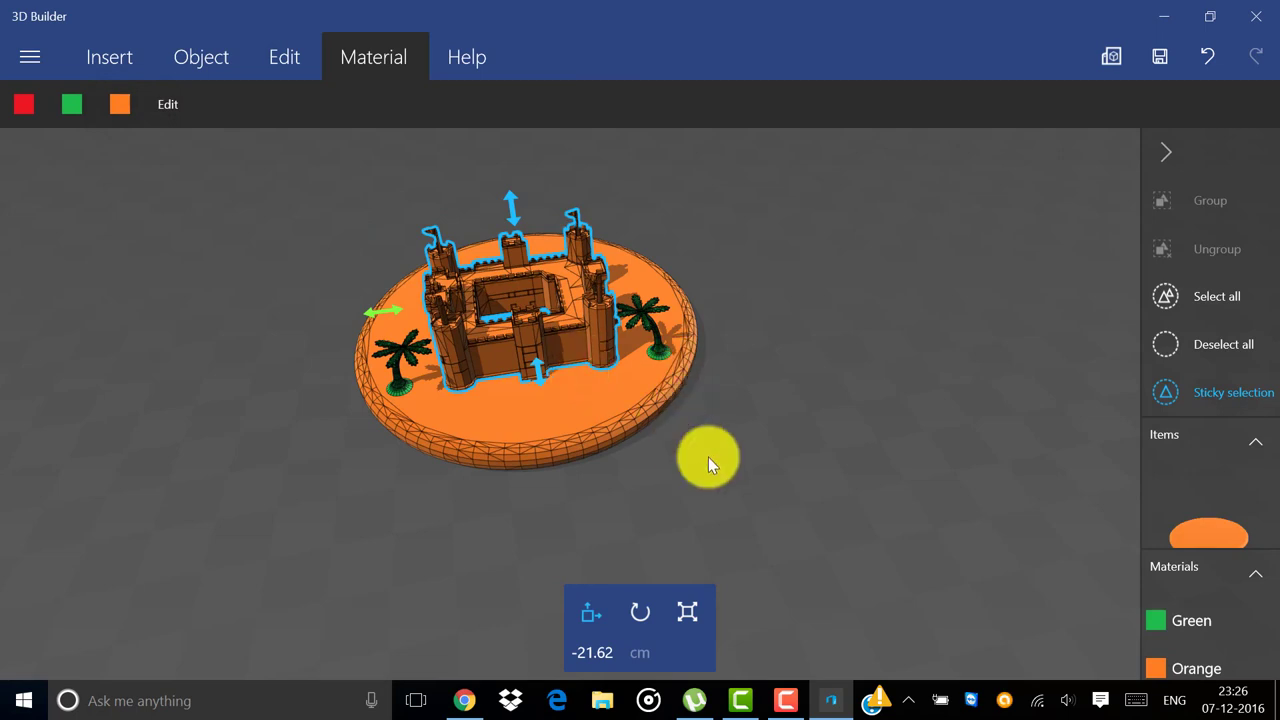
drag(708, 457, 699, 416)
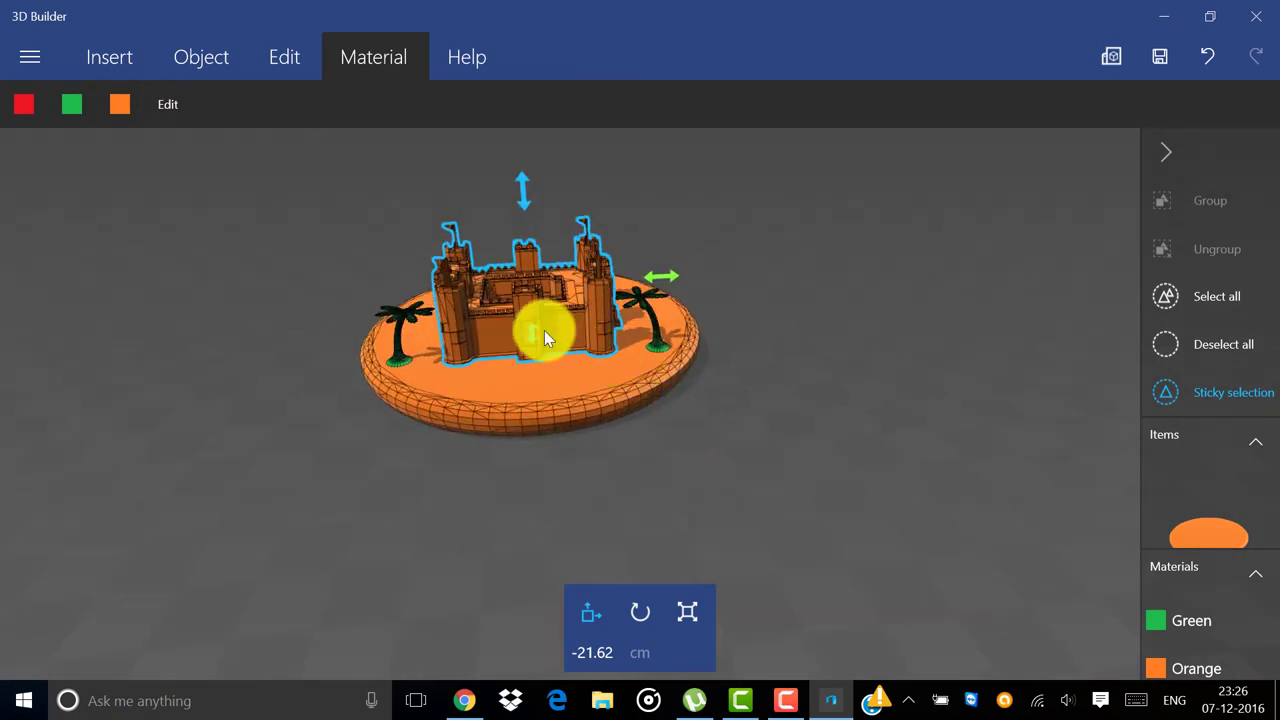
click(575, 330)
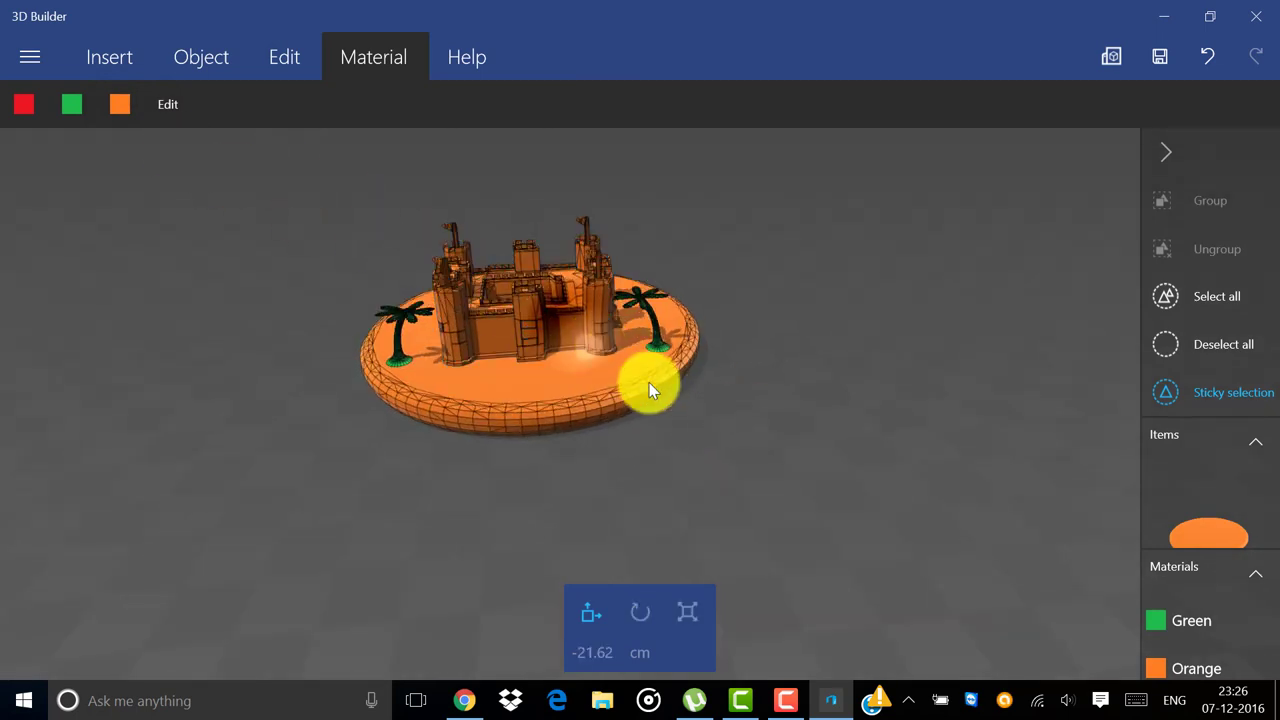
right_drag(776, 494, 649, 334)
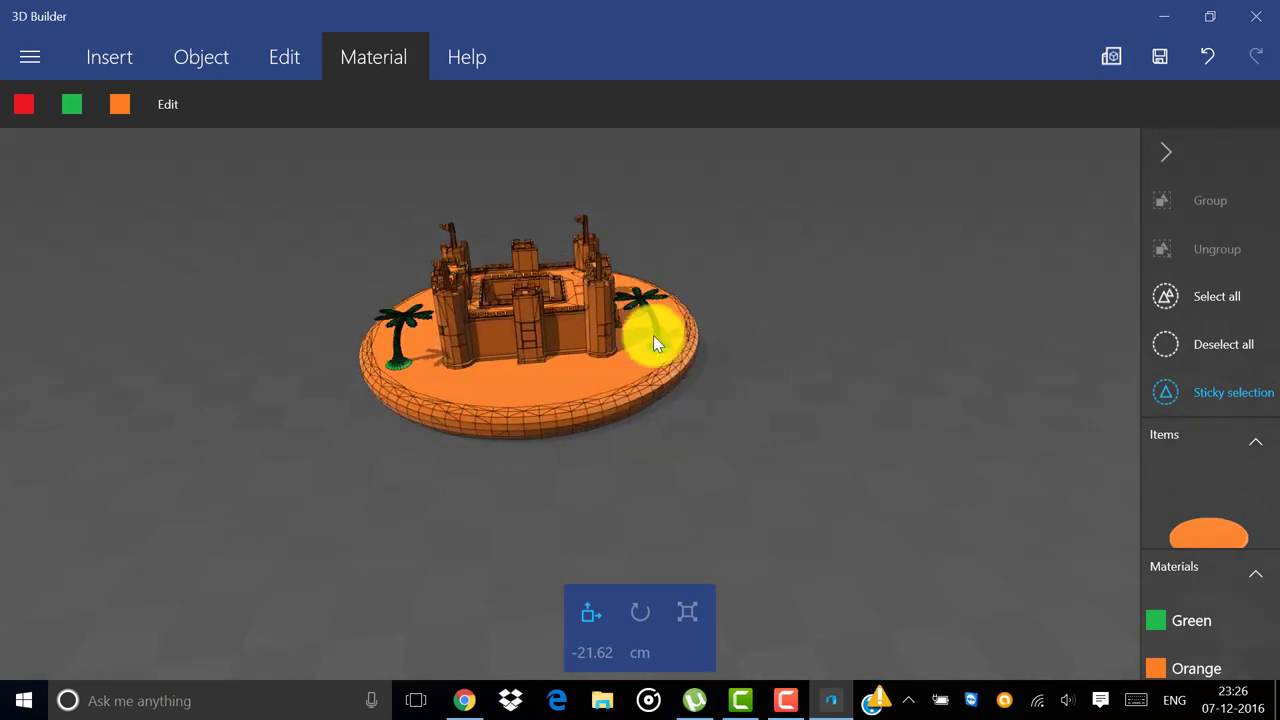
- Insert a torus at the scene's origin and raise it to about 21.1 cm, clear of the castle and disc
click(73, 57)
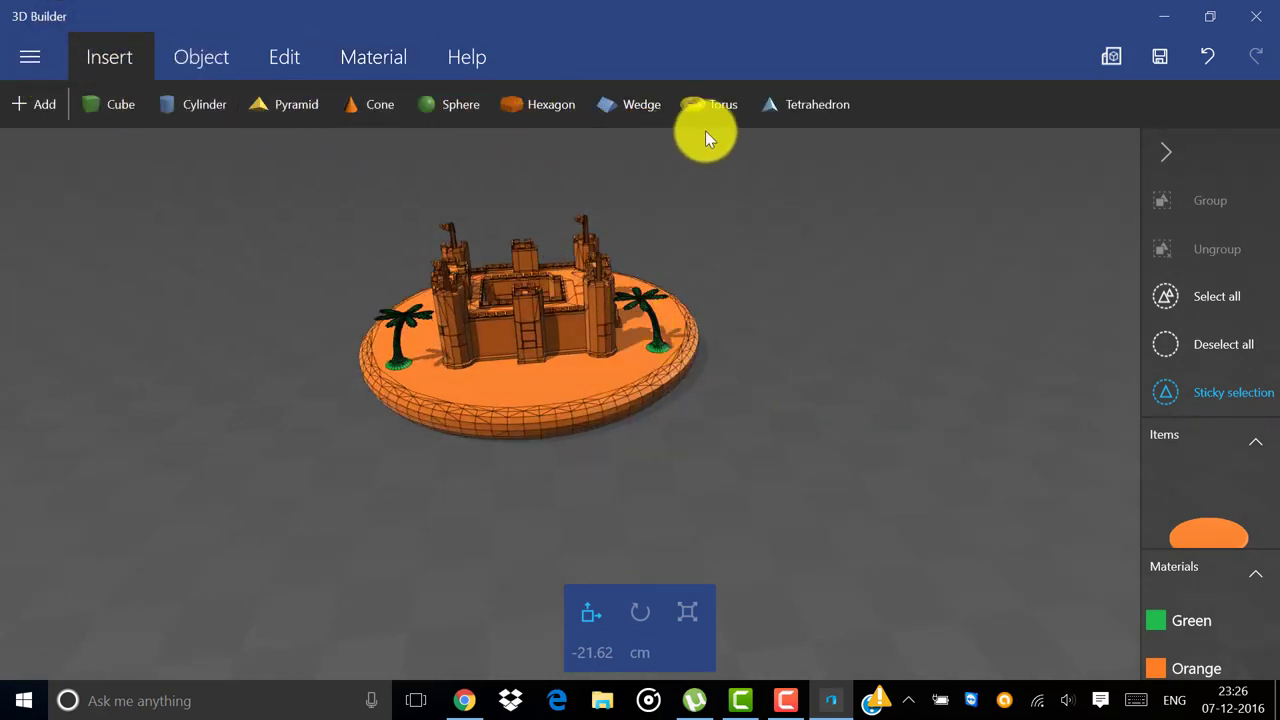
click(725, 107)
scroll(650, 320, up, 10)
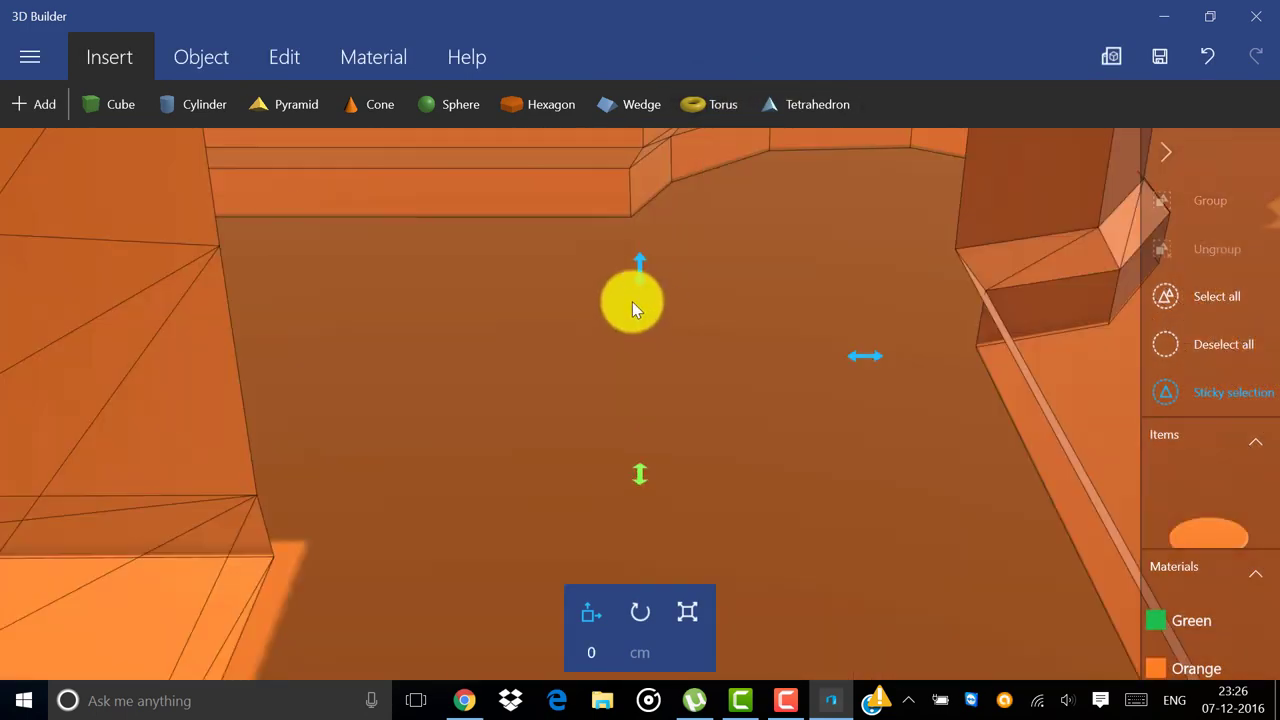
drag(633, 278, 400, 9)
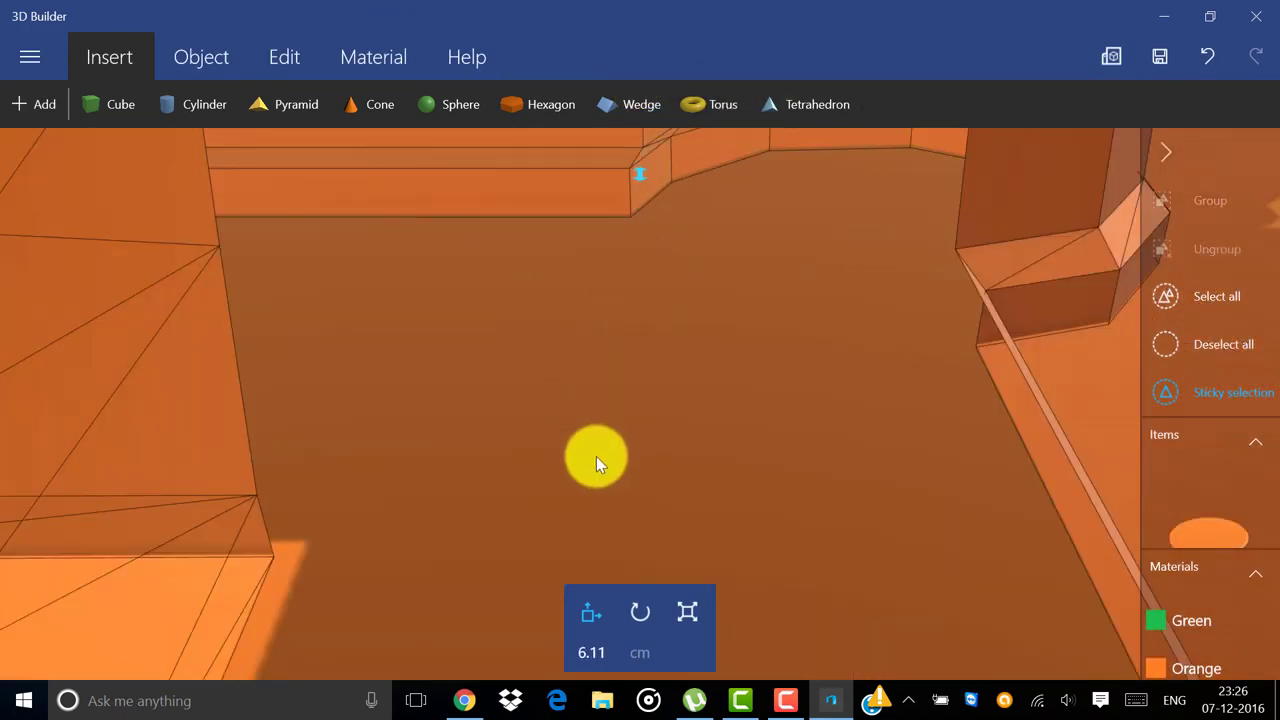
scroll(591, 432, down, 5)
scroll(591, 432, down, 4)
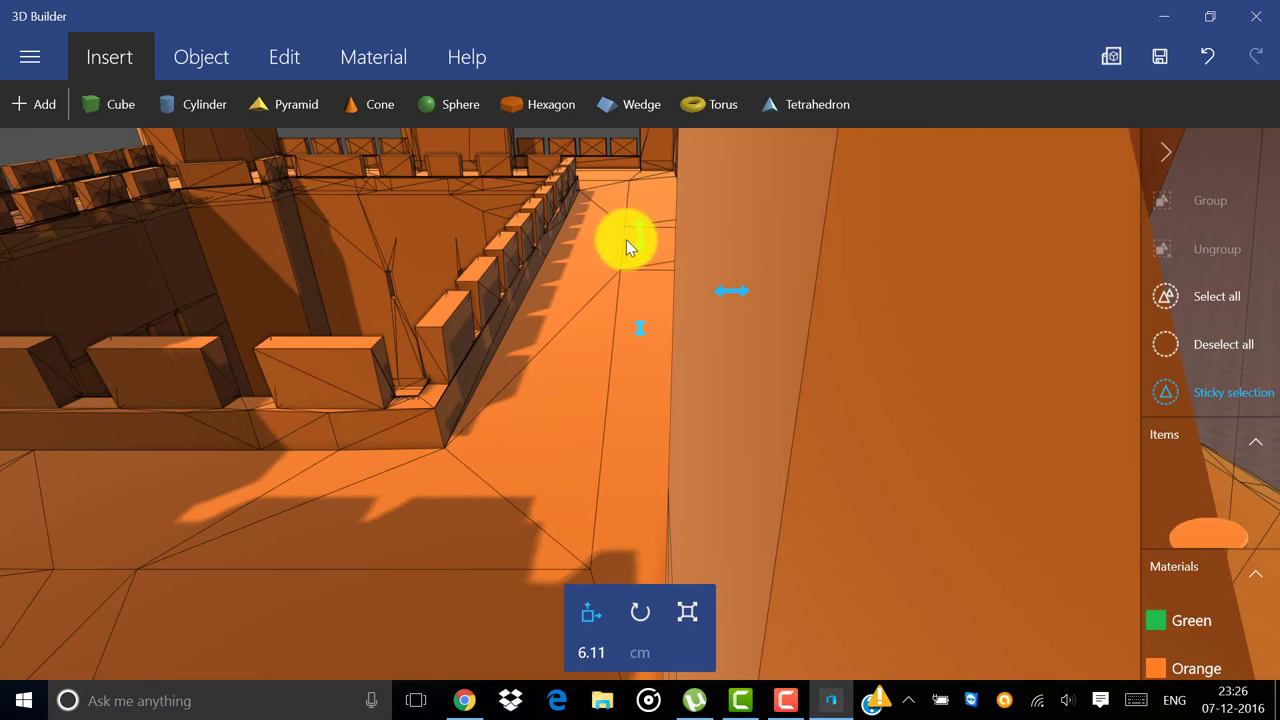
drag(618, 132, 641, 2)
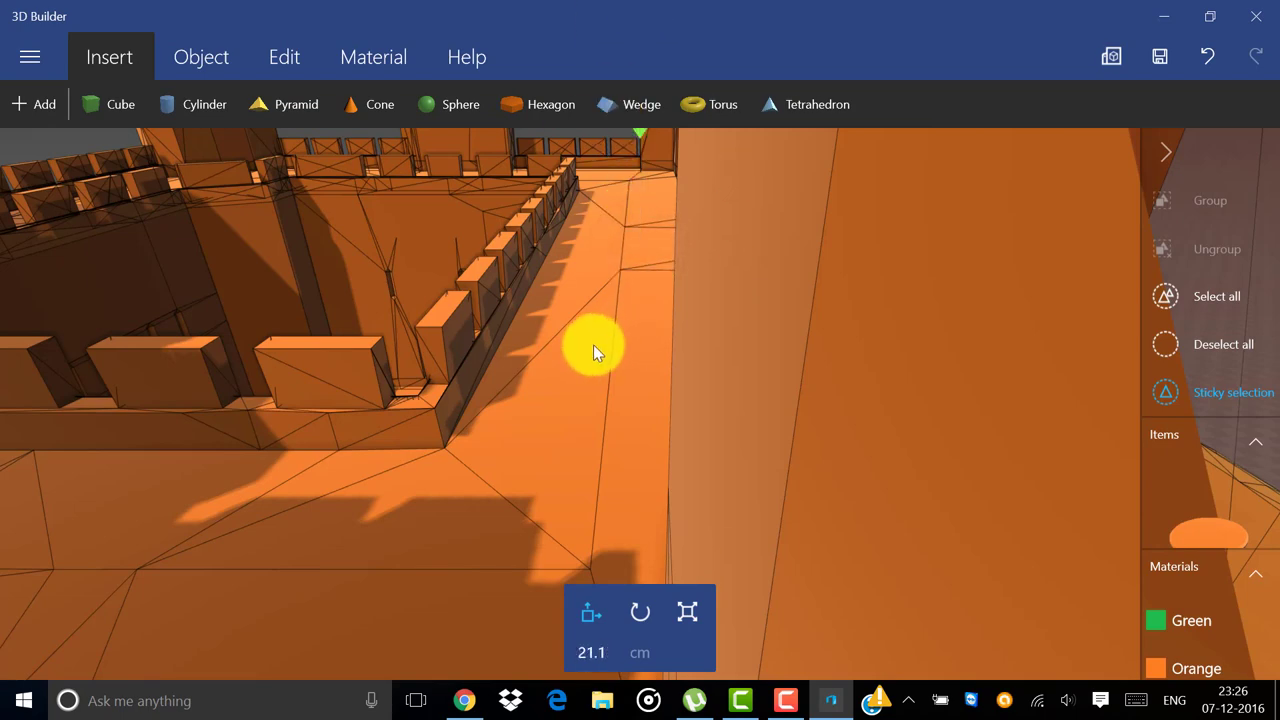
scroll(594, 350, down, 10)
drag(1061, 400, 701, 287)
scroll(633, 432, up, 5)
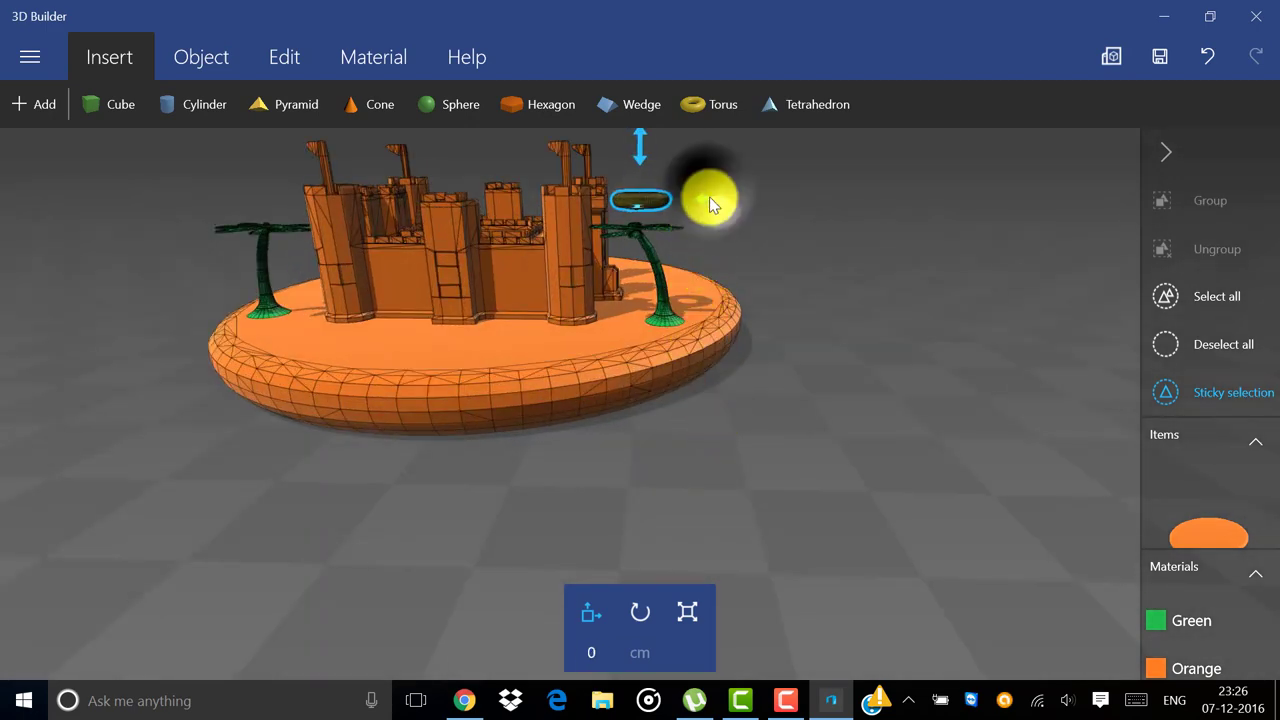
- Nudge the torus sideways to about 0.69 cm and bring it forward off the disc to about 83.53 cm
drag(710, 198, 716, 199)
click(589, 615)
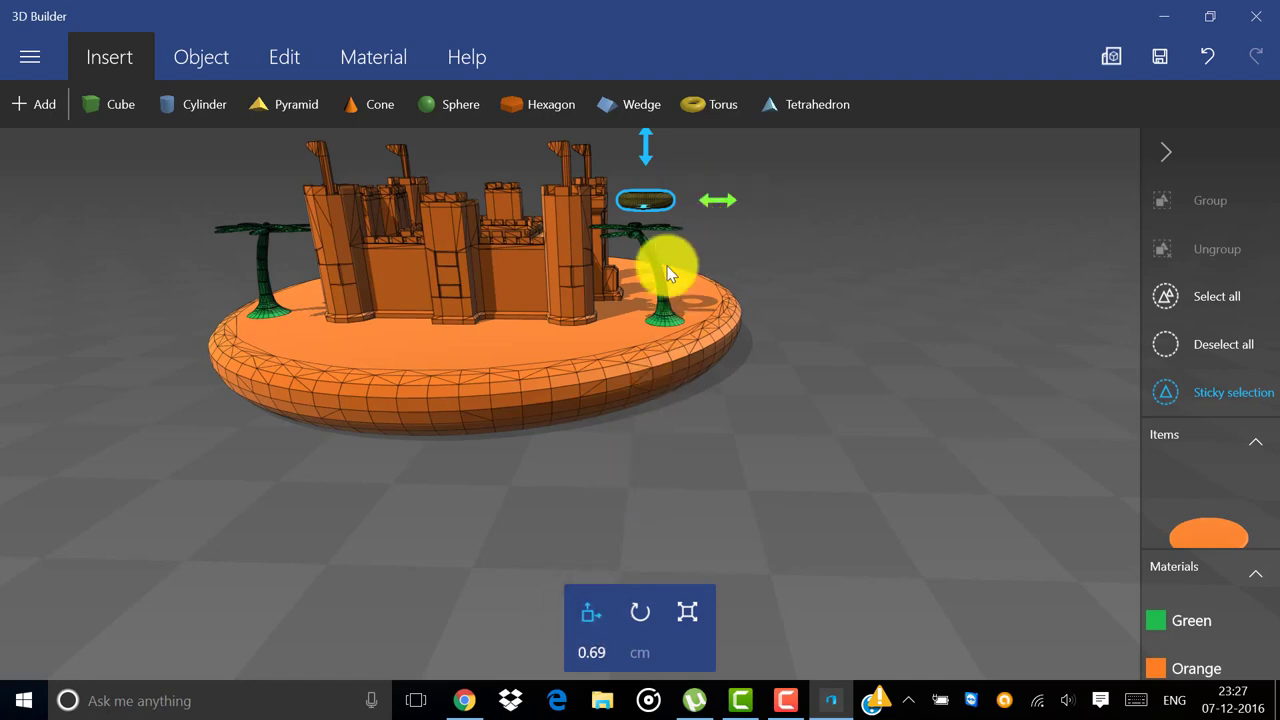
drag(645, 207, 440, 718)
scroll(661, 483, down, 5)
drag(661, 483, 603, 609)
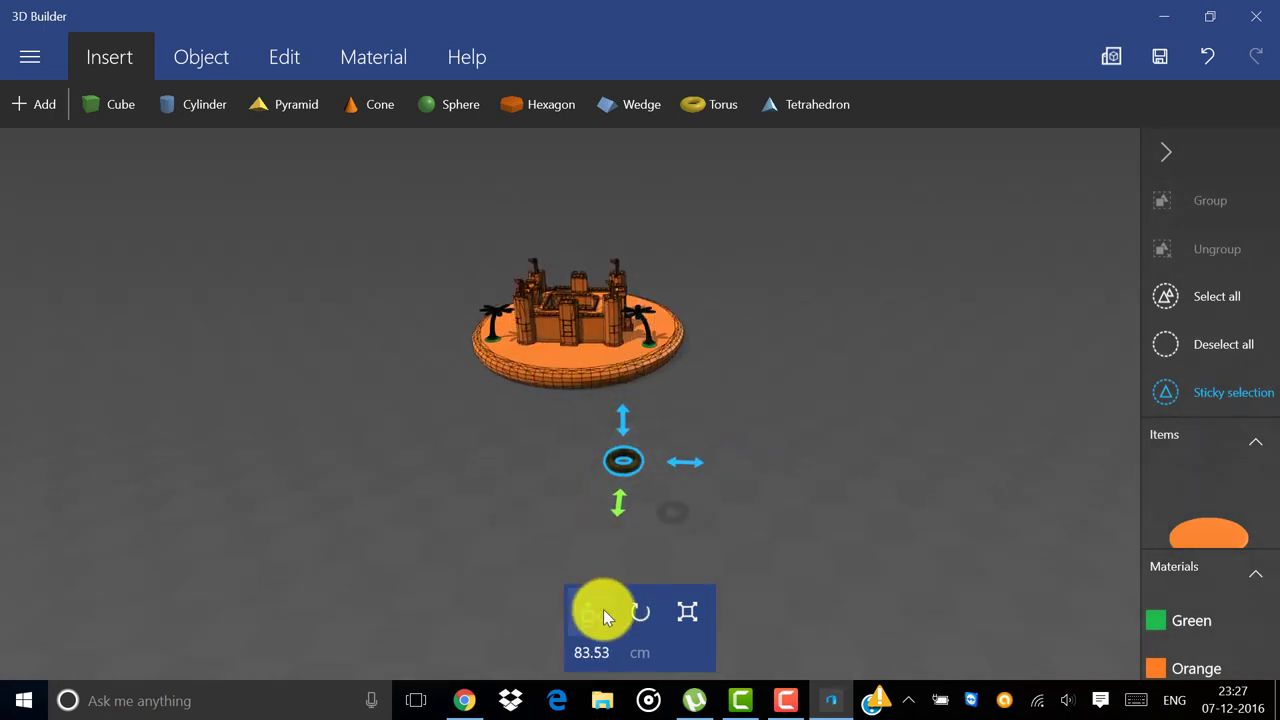
- Scale the torus up to about 107.78 cm so it is larger than the island disc
click(687, 612)
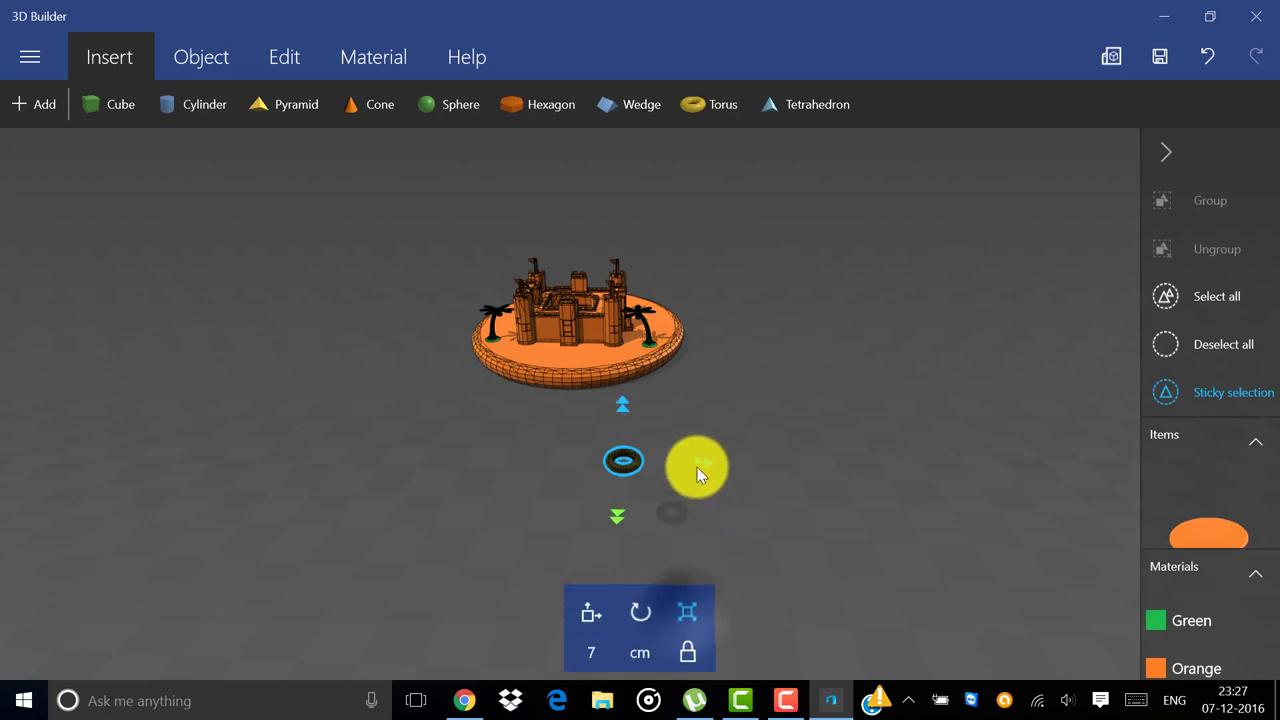
drag(697, 461, 695, 500)
scroll(420, 542, down, 5)
drag(360, 531, 205, 558)
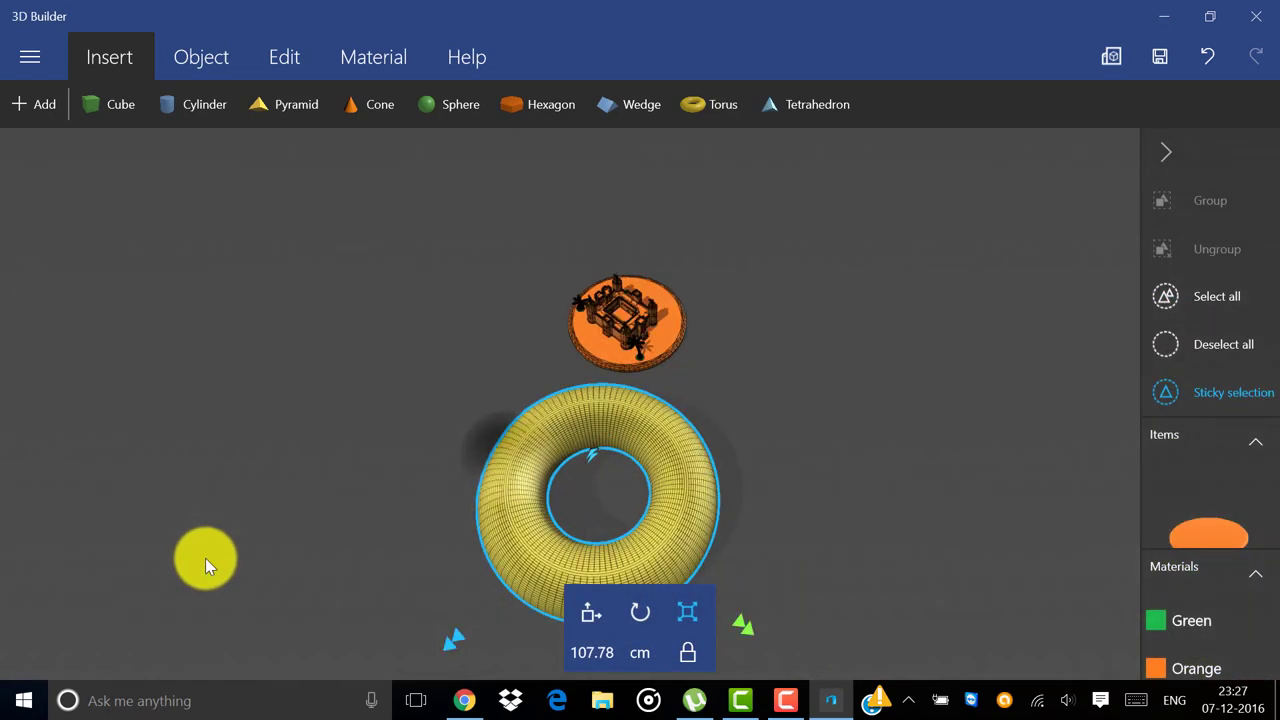
- Scale the torus up further to about 118.89 cm
scroll(725, 514, down, 3)
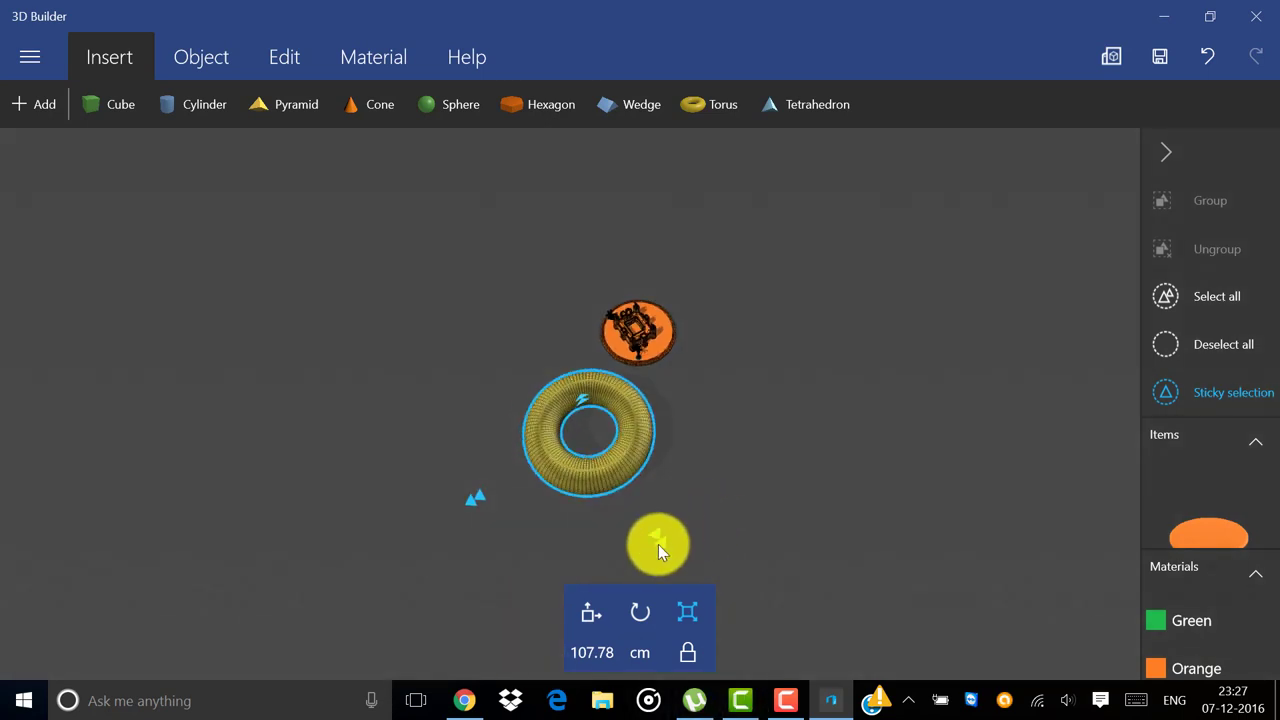
drag(662, 540, 676, 550)
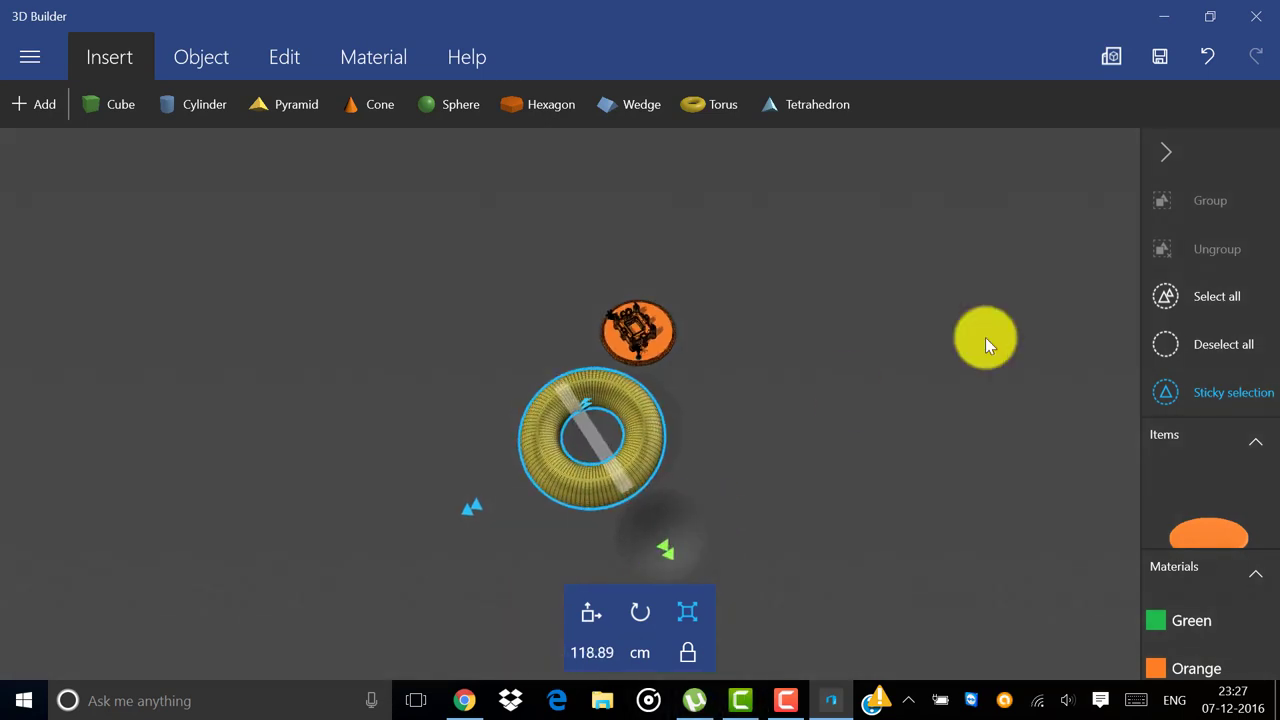
- Select the orange disc, castle and both palm trees together, leaving the torus unselected
click(1216, 529)
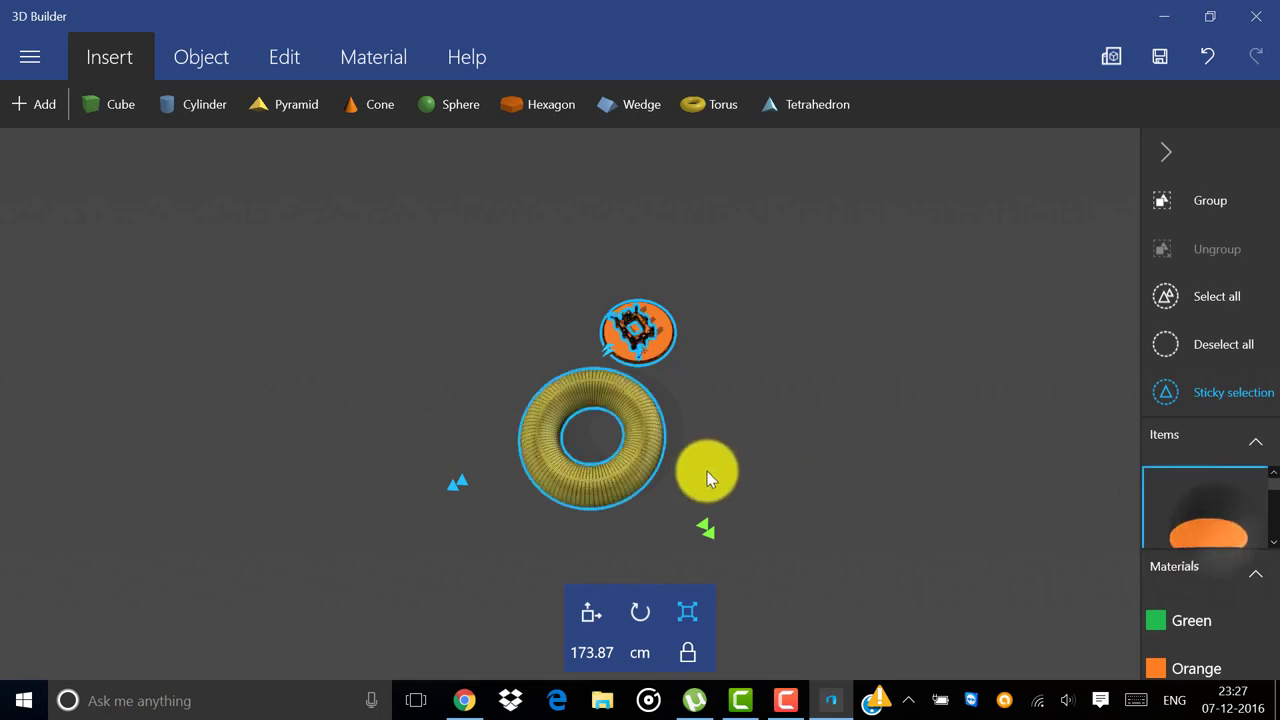
click(605, 468)
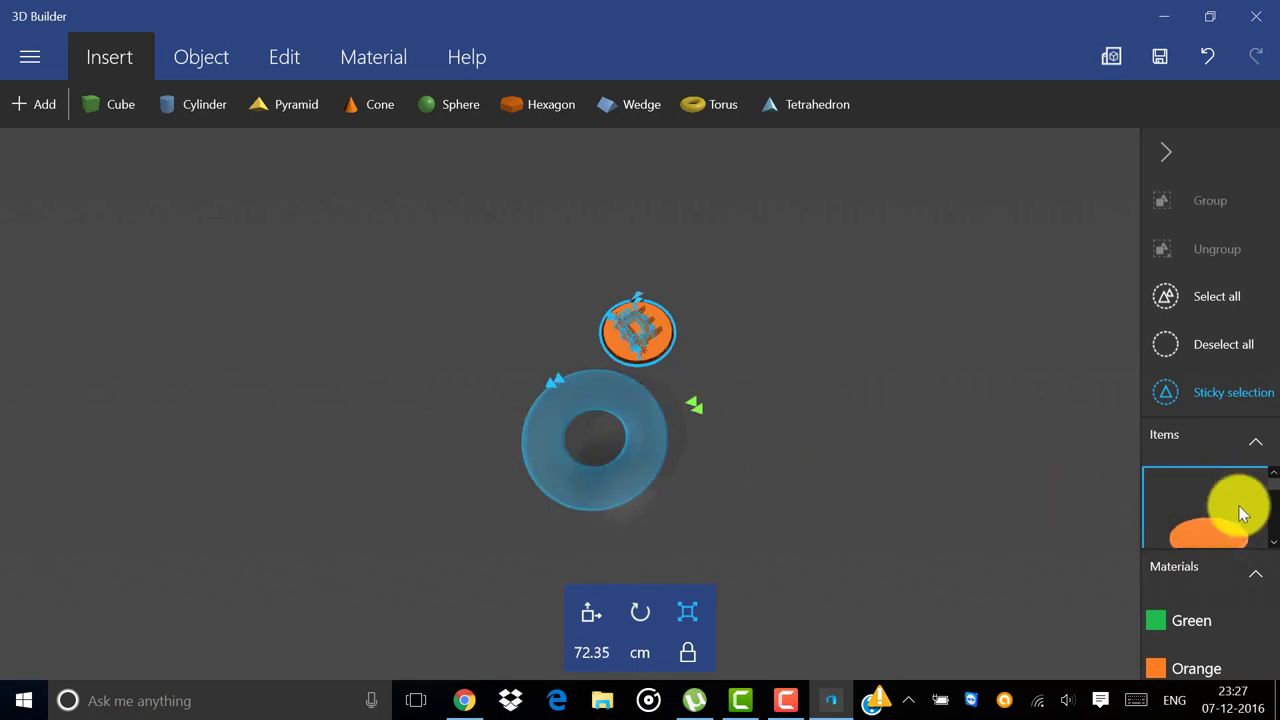
scroll(1240, 483, down, 2)
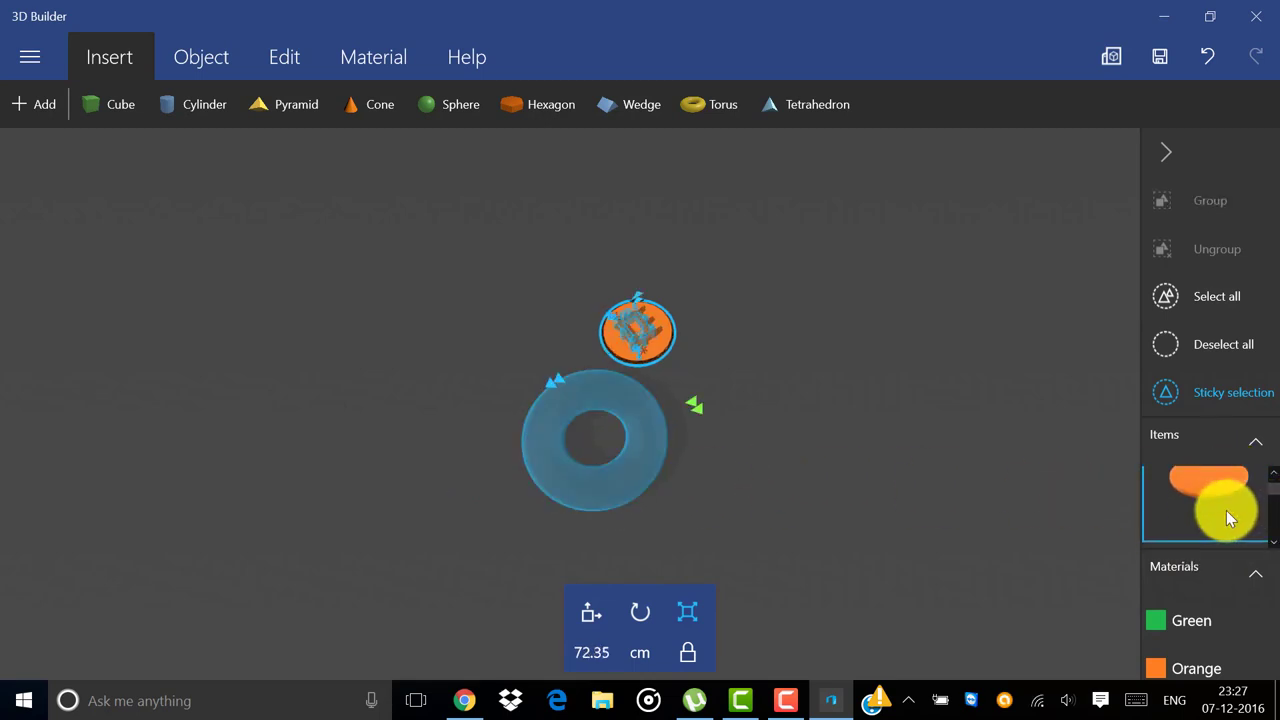
click(1227, 514)
scroll(1226, 514, up, 2)
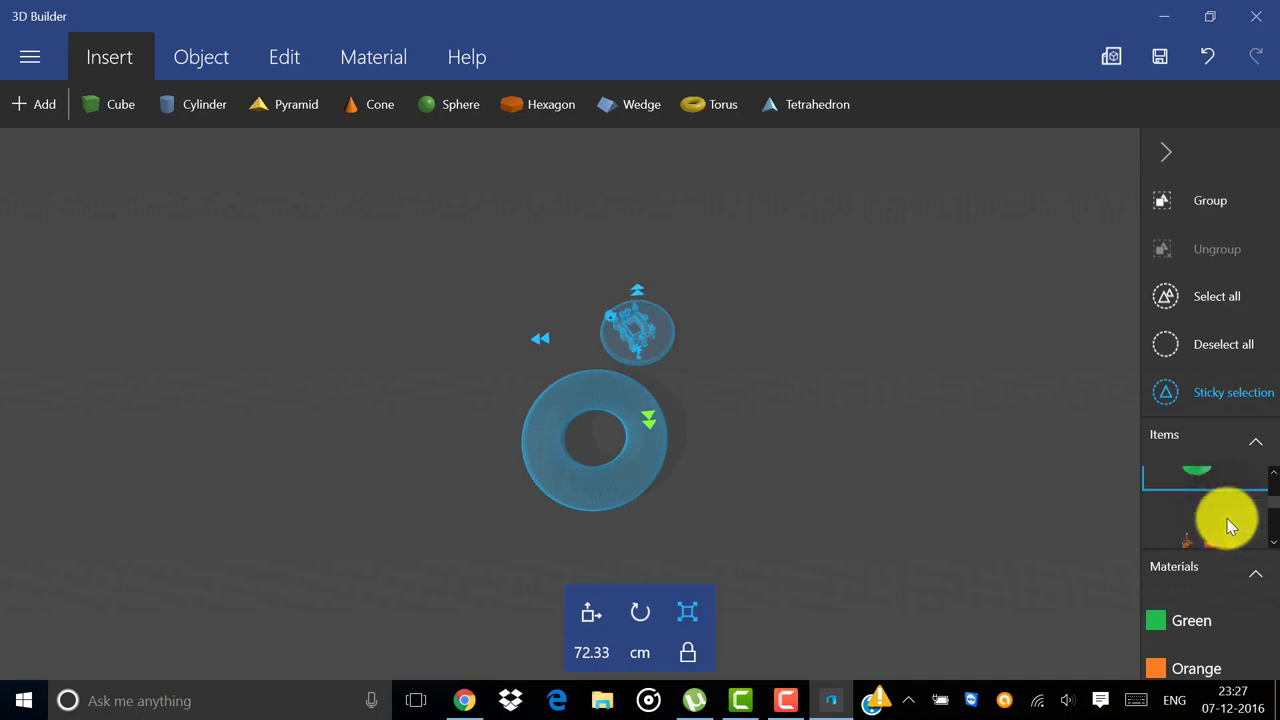
scroll(1185, 505, down, 2)
click(1200, 518)
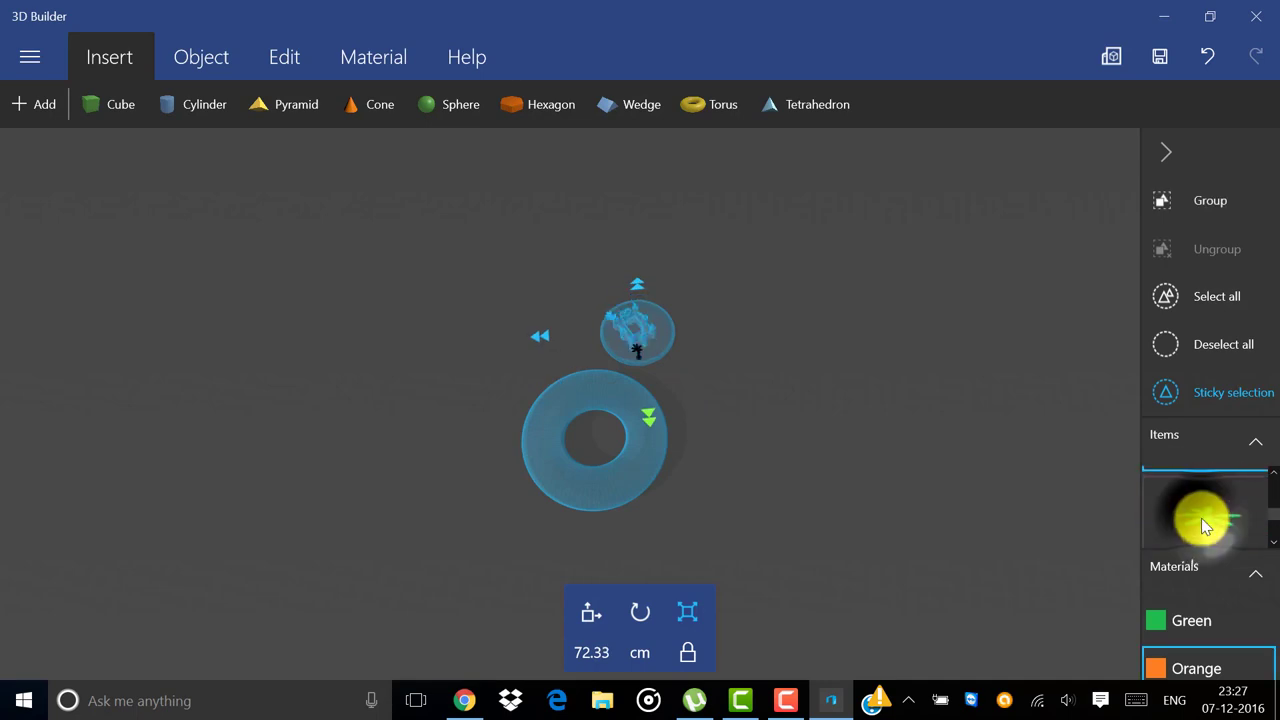
scroll(1201, 519, down, 1)
click(1204, 522)
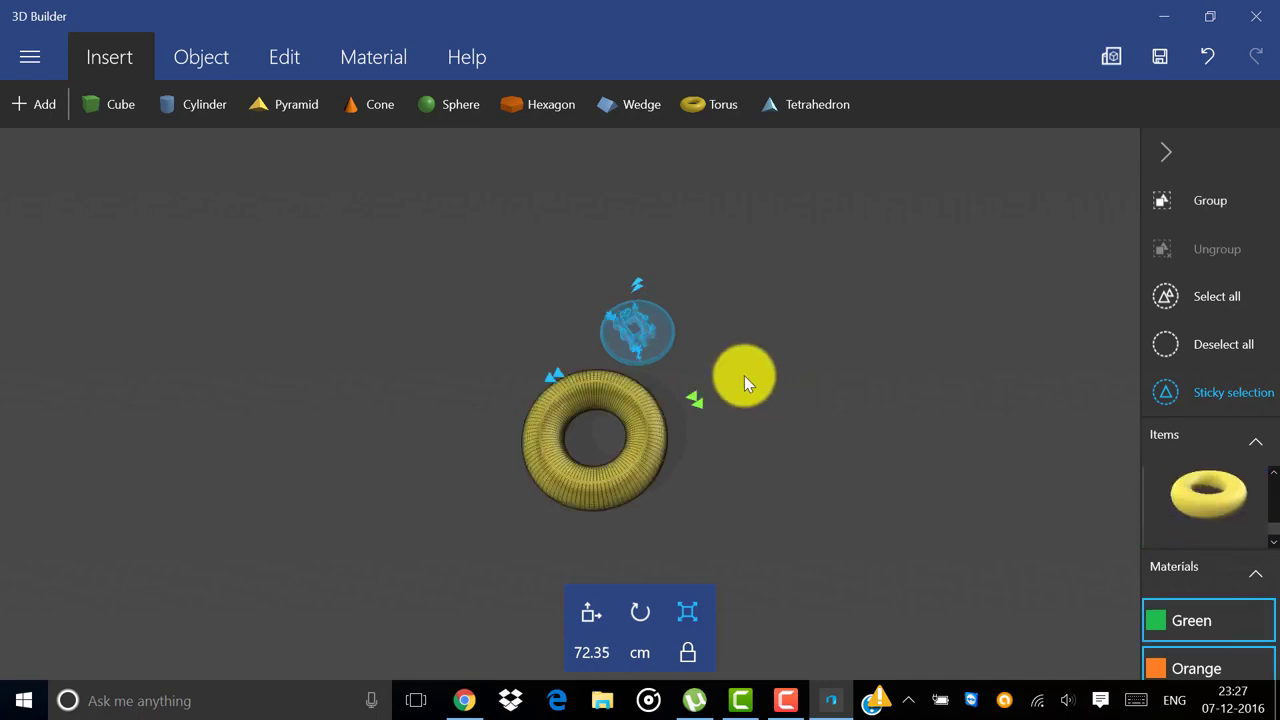
scroll(690, 350, up, 2)
click(625, 320)
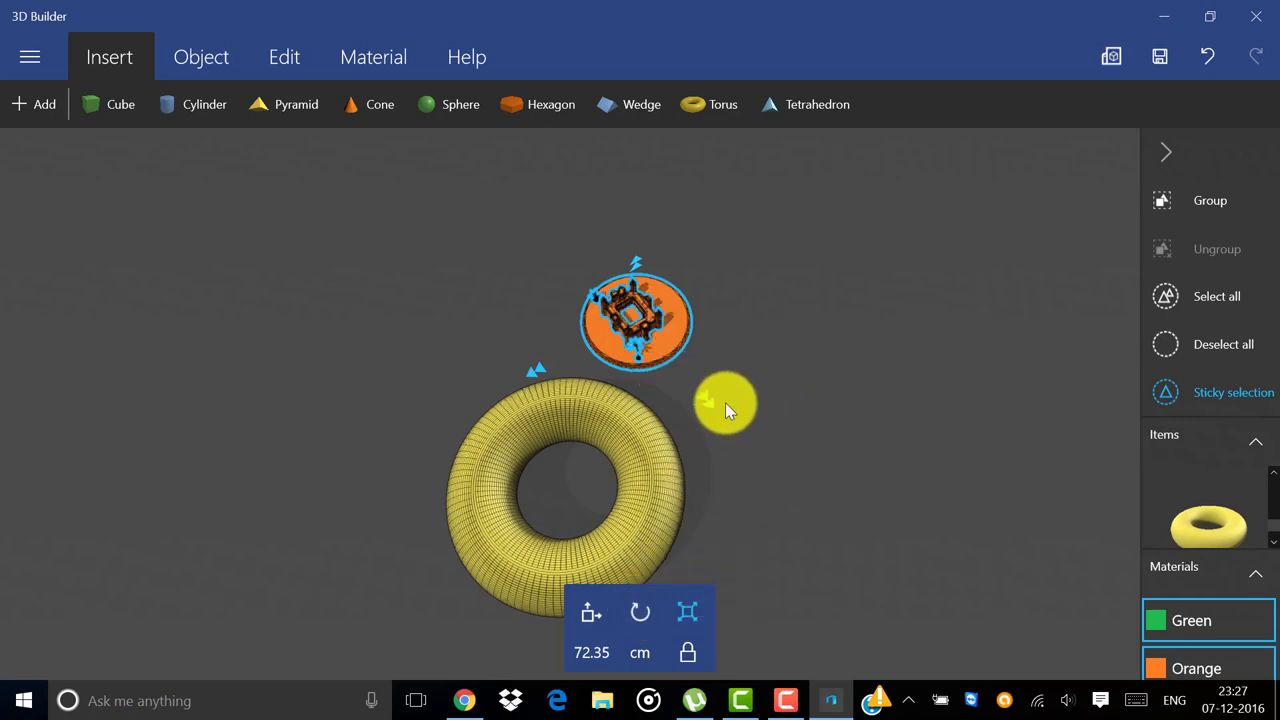
- Scale up the selected disc, castle and palm trees together and raise them to about 103.12 cm
drag(710, 403, 744, 447)
click(587, 607)
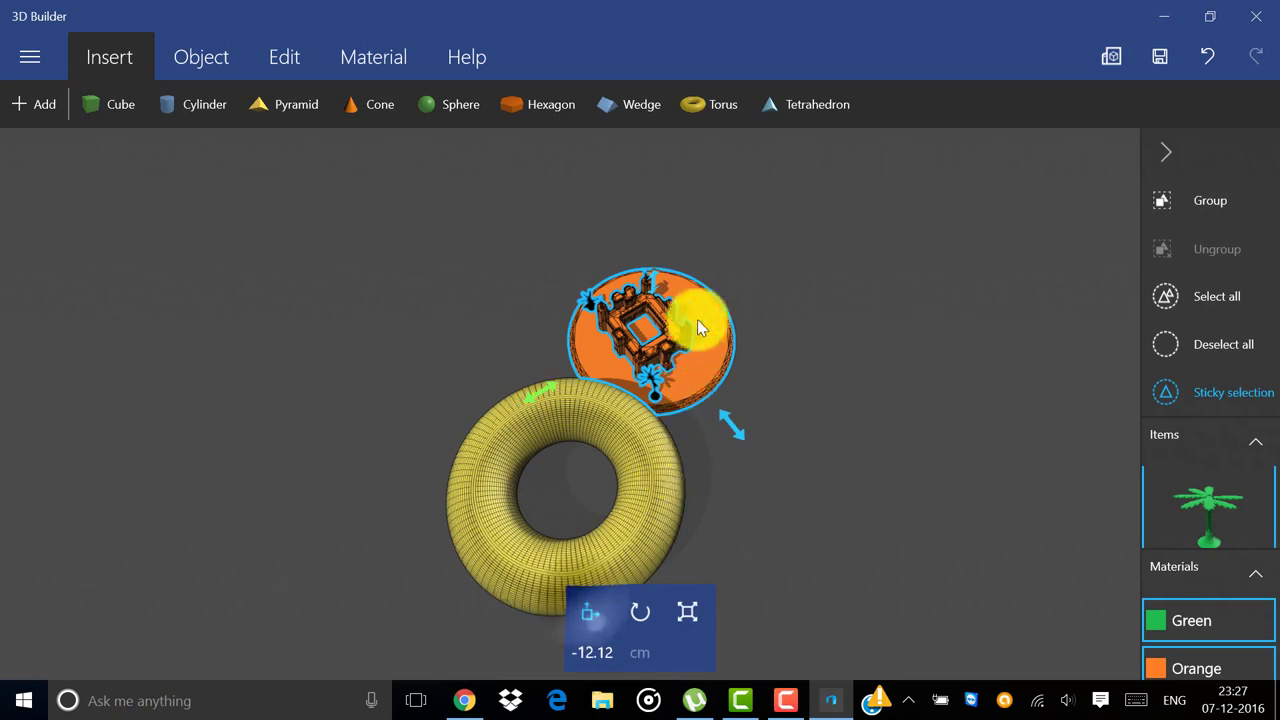
drag(654, 277, 580, 266)
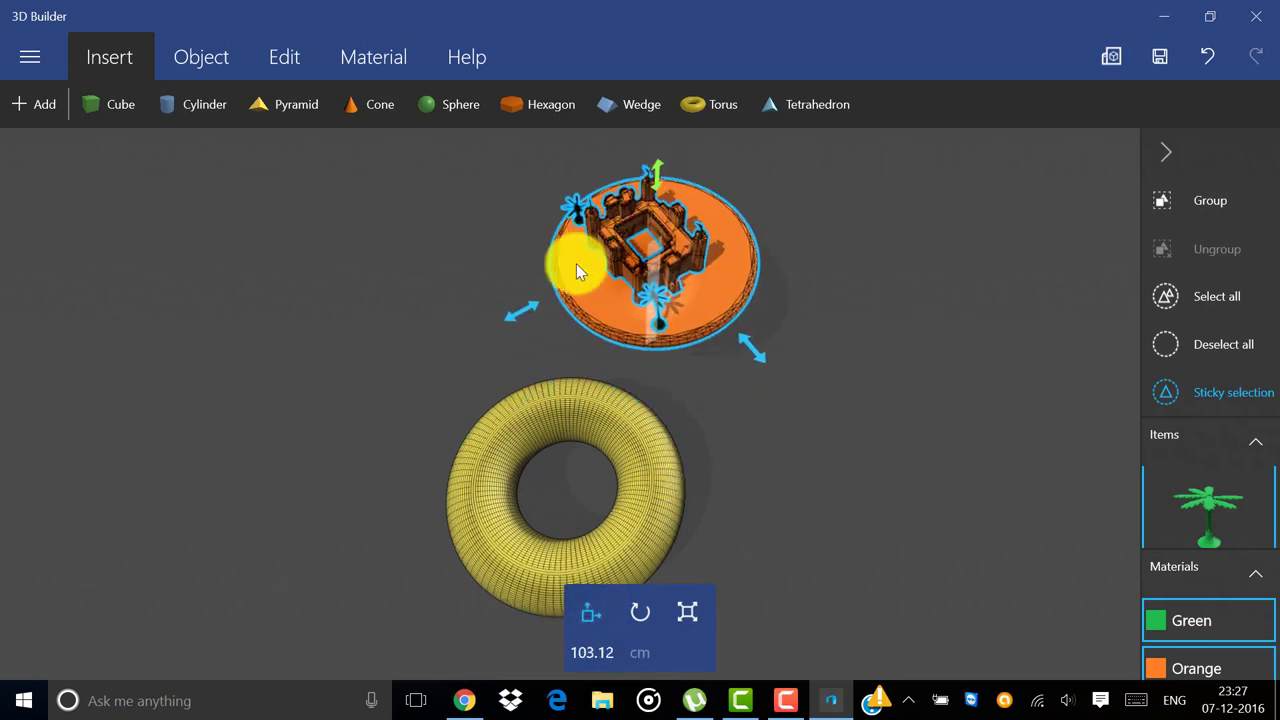
- Move the raised island horizontally along both axes until it sits above the torus, at about 64.47 cm on one axis
drag(481, 374, 783, 373)
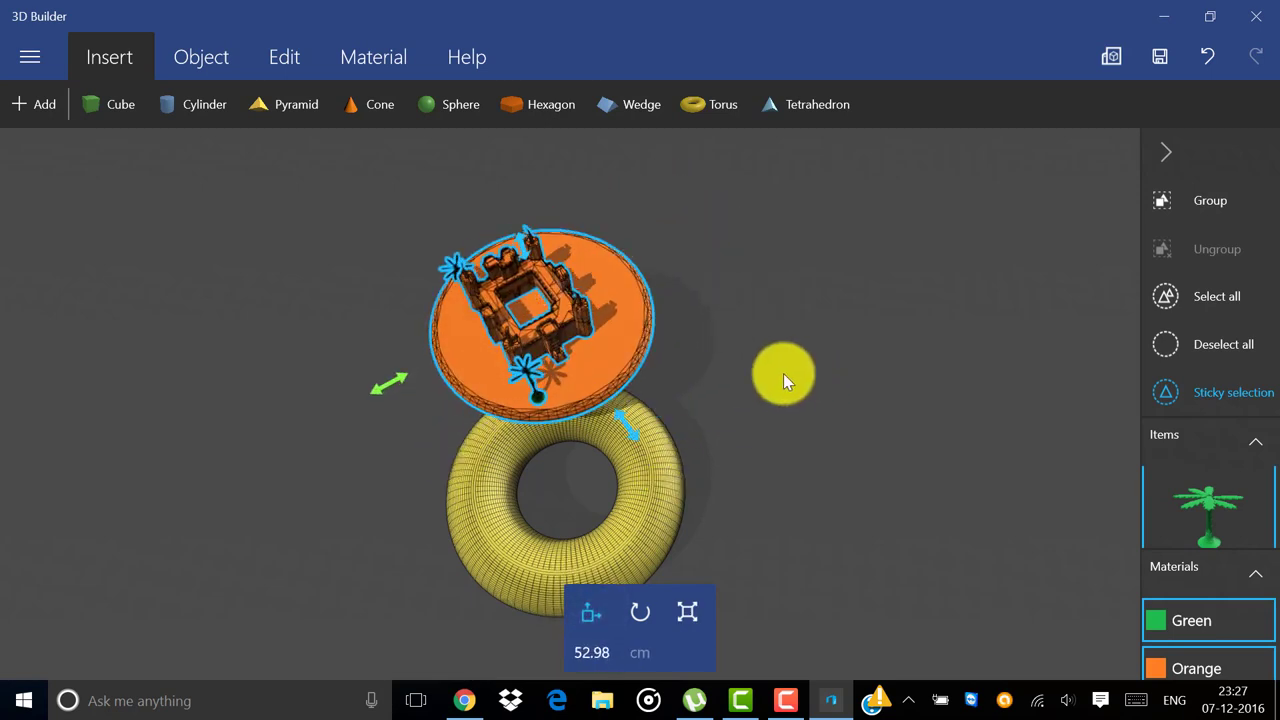
drag(623, 420, 635, 486)
scroll(633, 487, down, 2)
drag(608, 300, 583, 109)
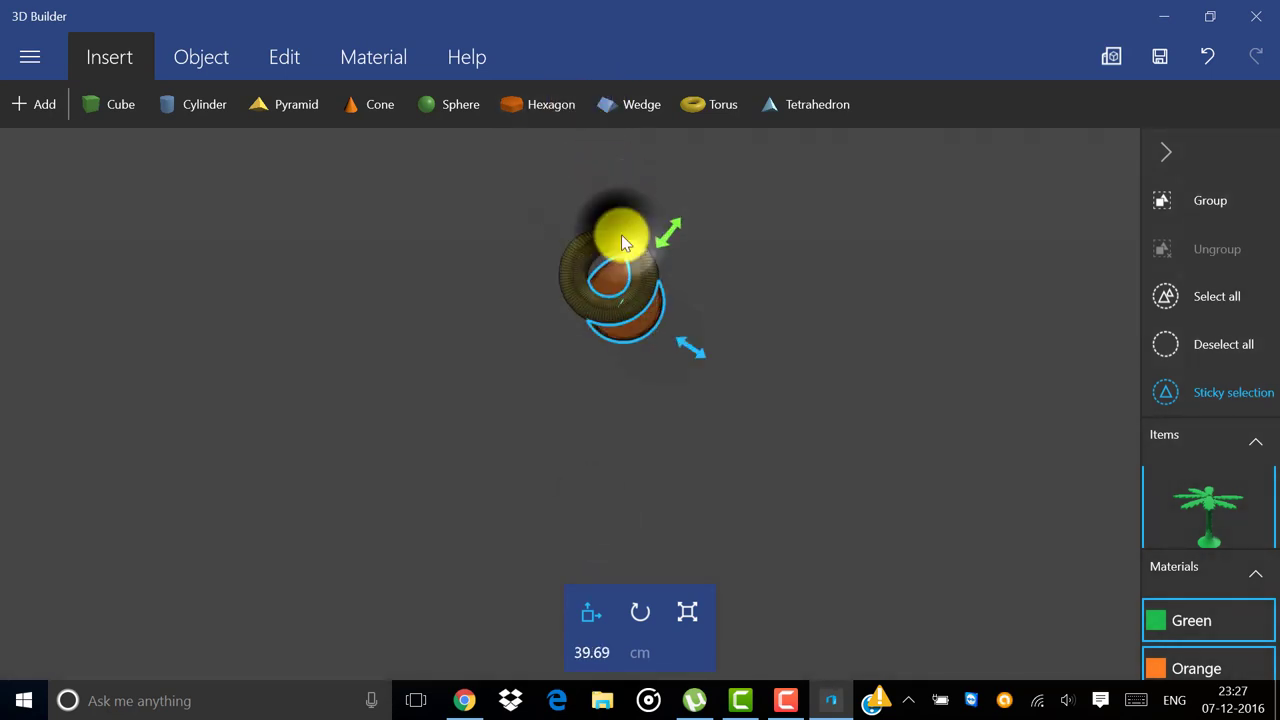
drag(618, 330, 605, 433)
mouse_move(605, 430)
right_down()
mouse_move(609, 477)
mouse_move(737, 460)
mouse_move(620, 349)
mouse_move(573, 265)
right_up()
mouse_move(504, 230)
mouse_down()
mouse_move(449, 224)
mouse_move(514, 249)
mouse_up()
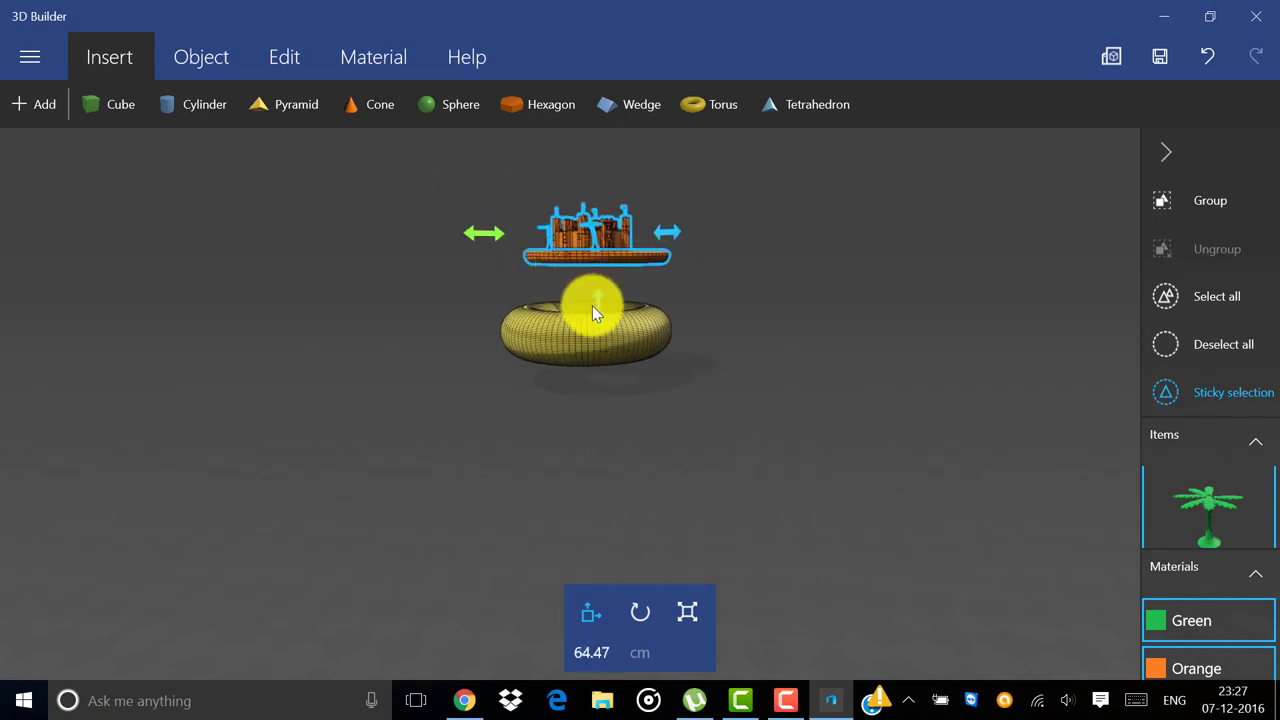
- Lower the island onto the torus at about 74.41 cm, centre it at about 83.53 cm and deselect it
drag(591, 306, 612, 354)
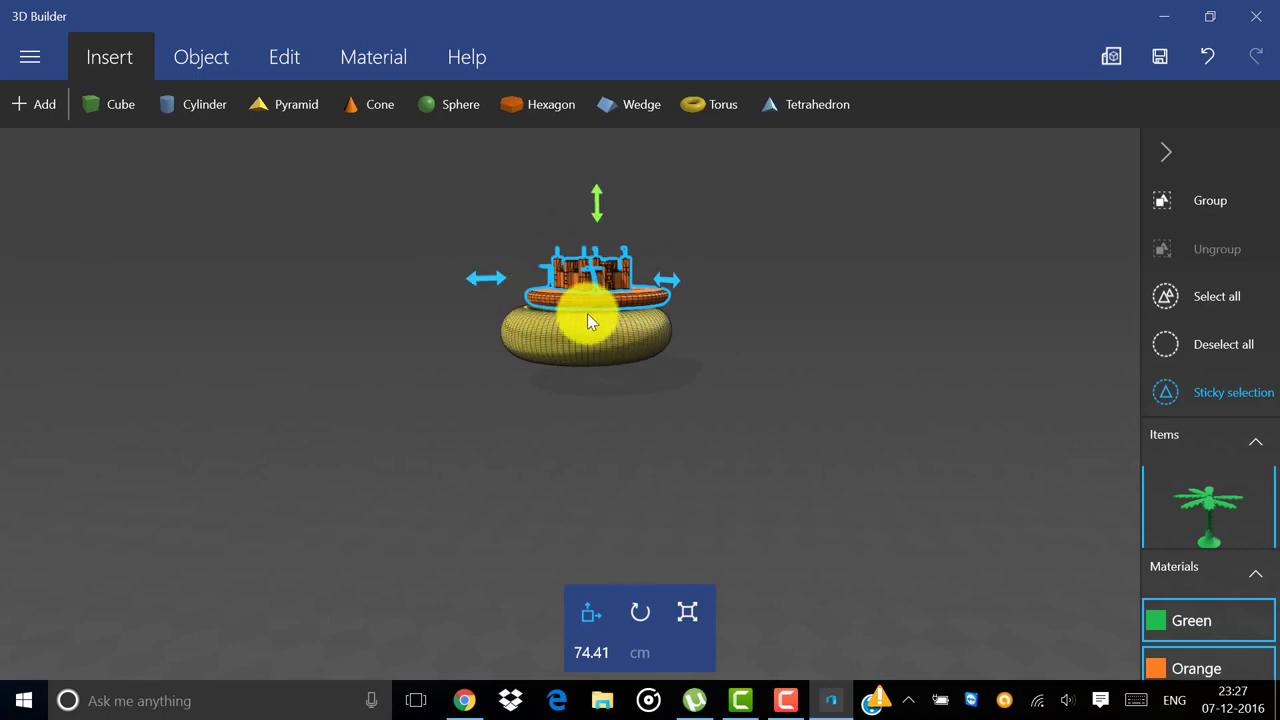
drag(587, 313, 645, 462)
scroll(651, 424, up, 2)
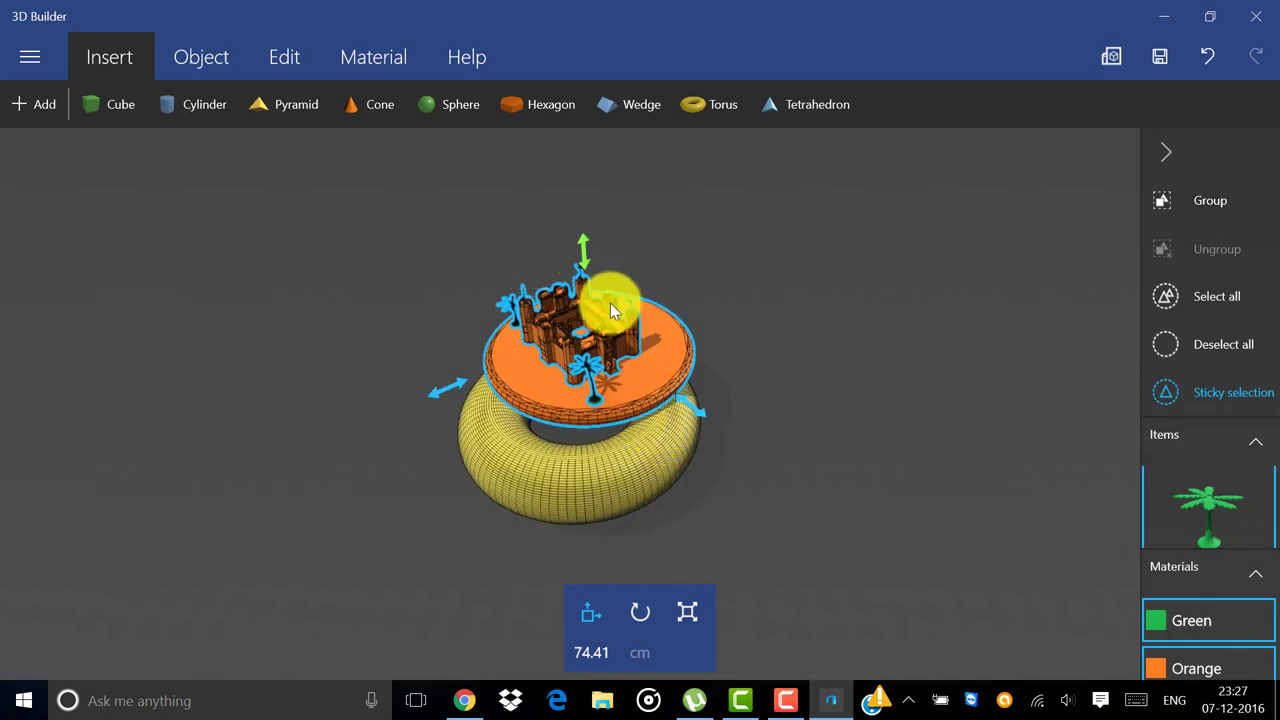
drag(423, 397, 424, 434)
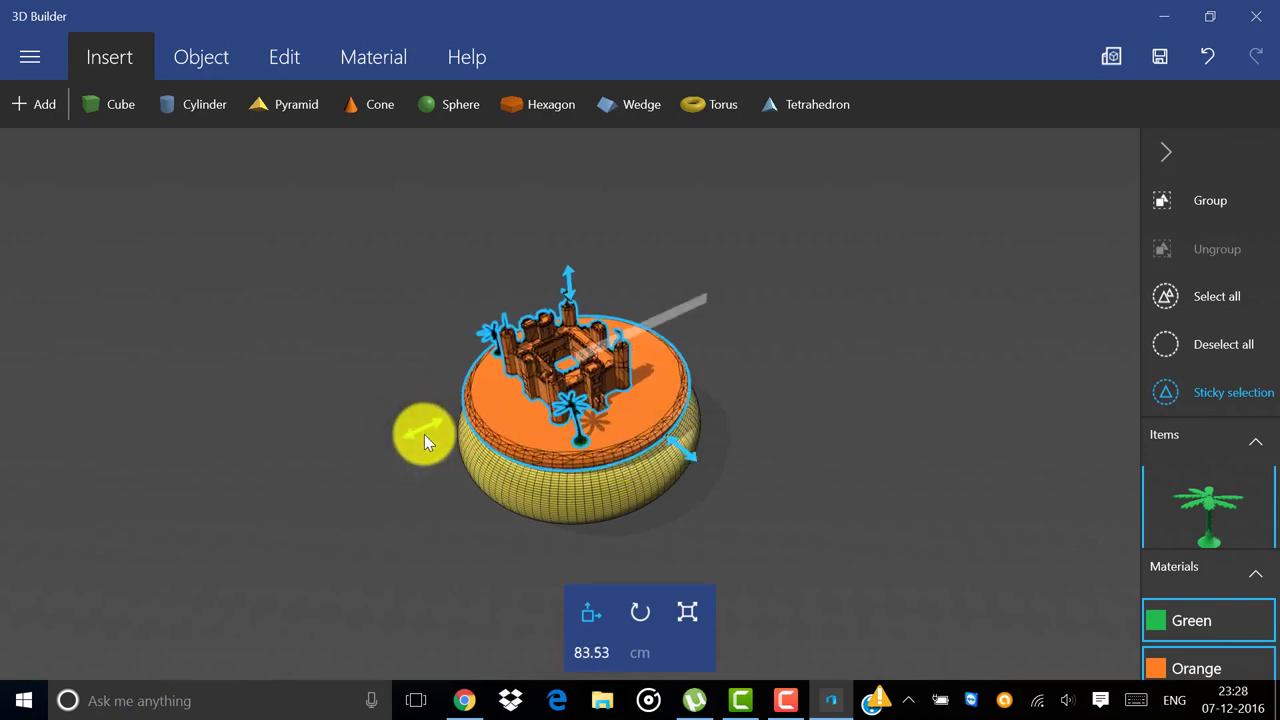
mouse_move(566, 289)
mouse_down()
mouse_move(578, 325)
mouse_move(560, 295)
mouse_up()
drag(988, 359, 556, 292)
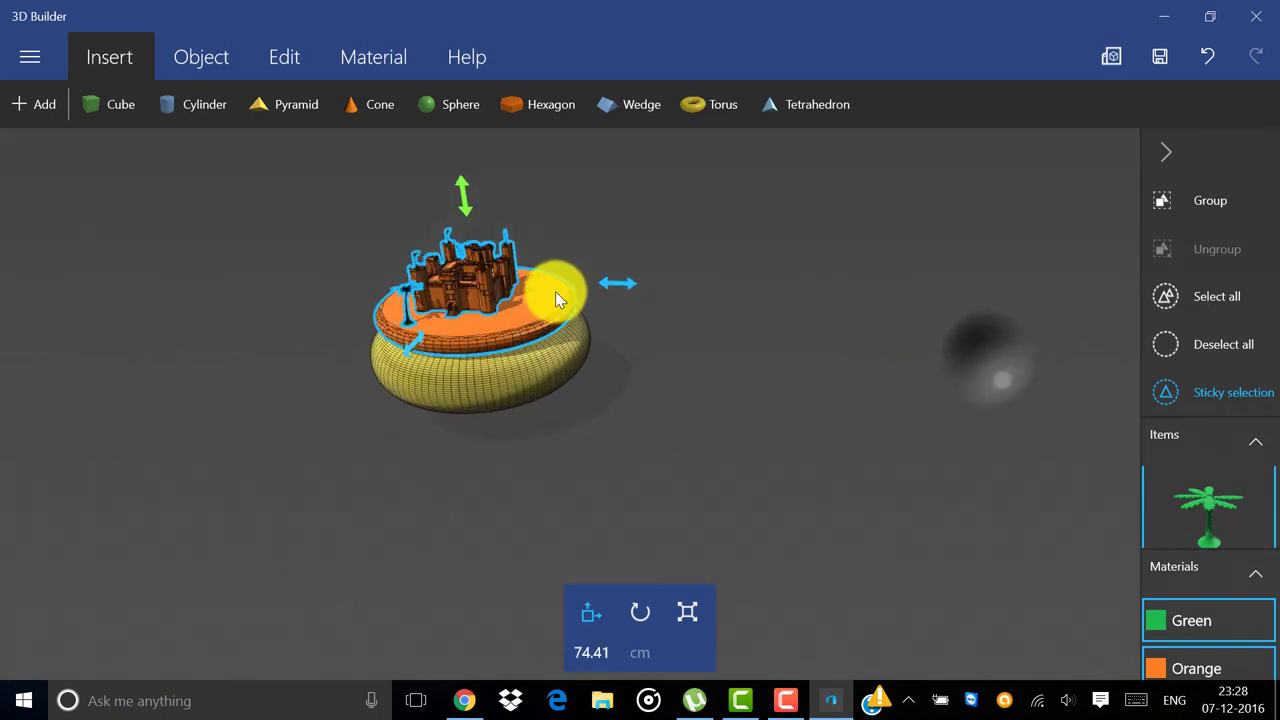
click(1171, 354)
- Select every object in the scene and merge the castle, palm trees, disc and torus into a single object
scroll(440, 345, up, 10)
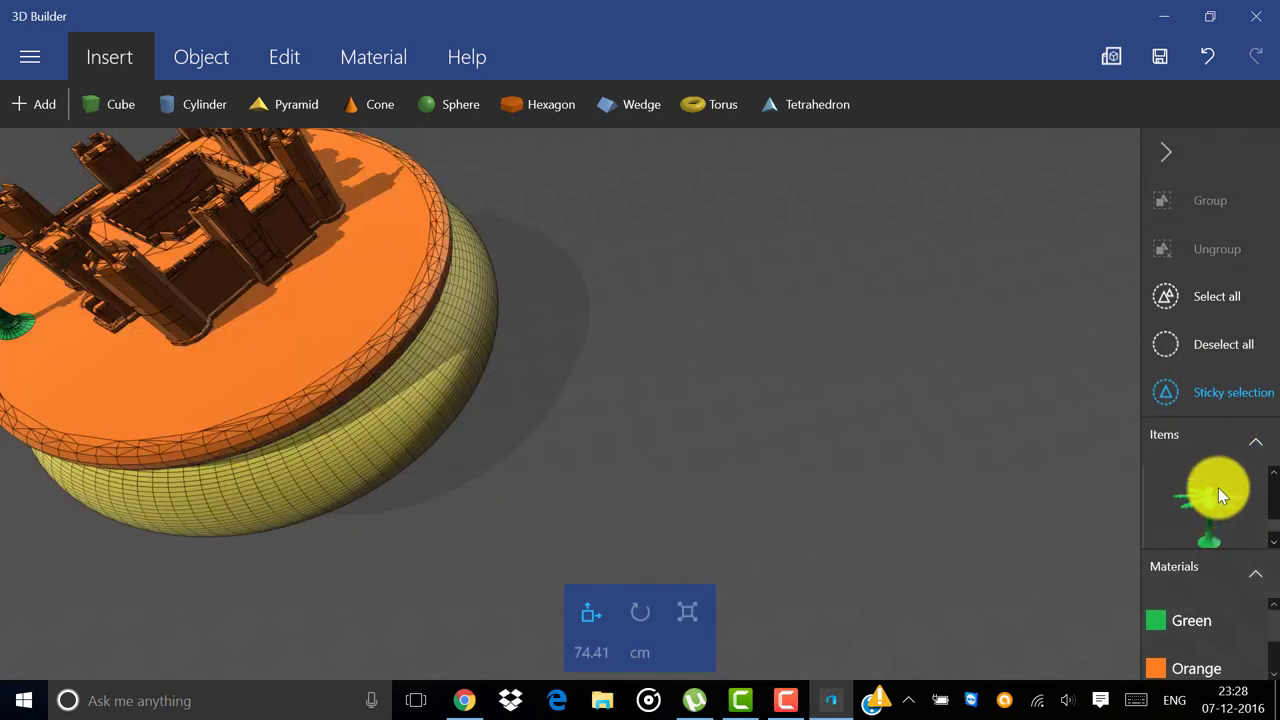
click(1242, 290)
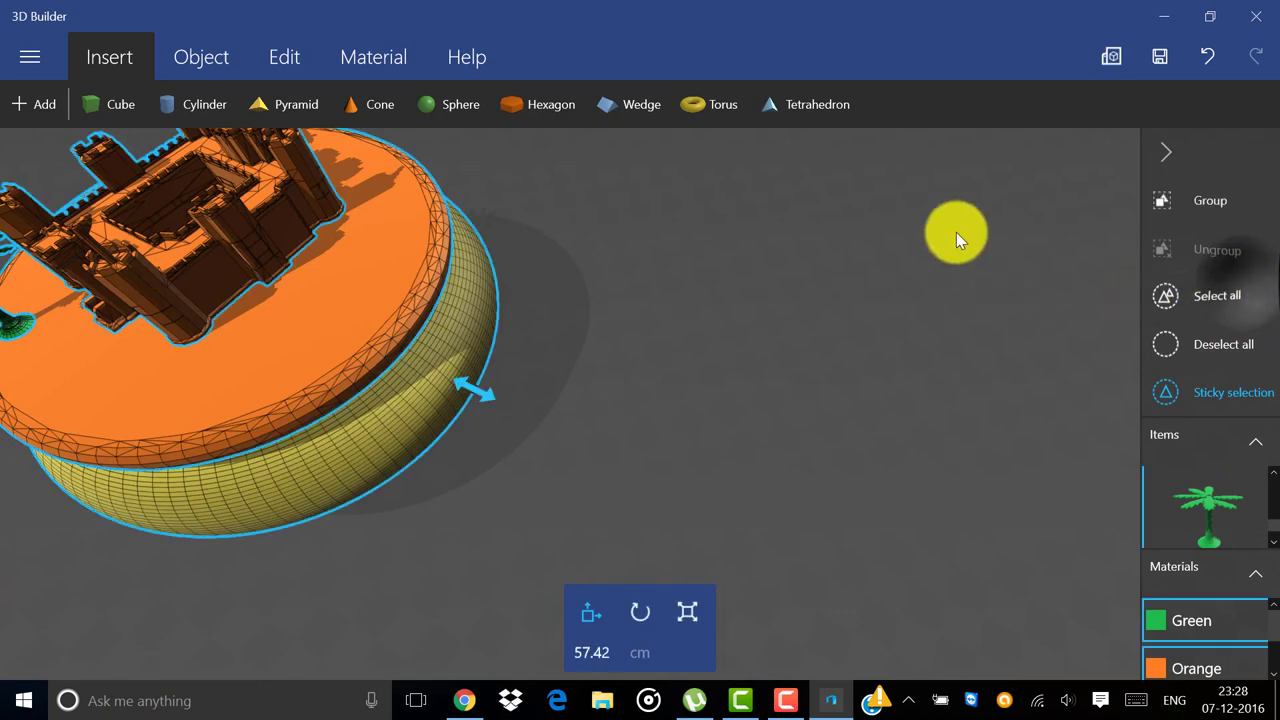
click(240, 57)
click(298, 60)
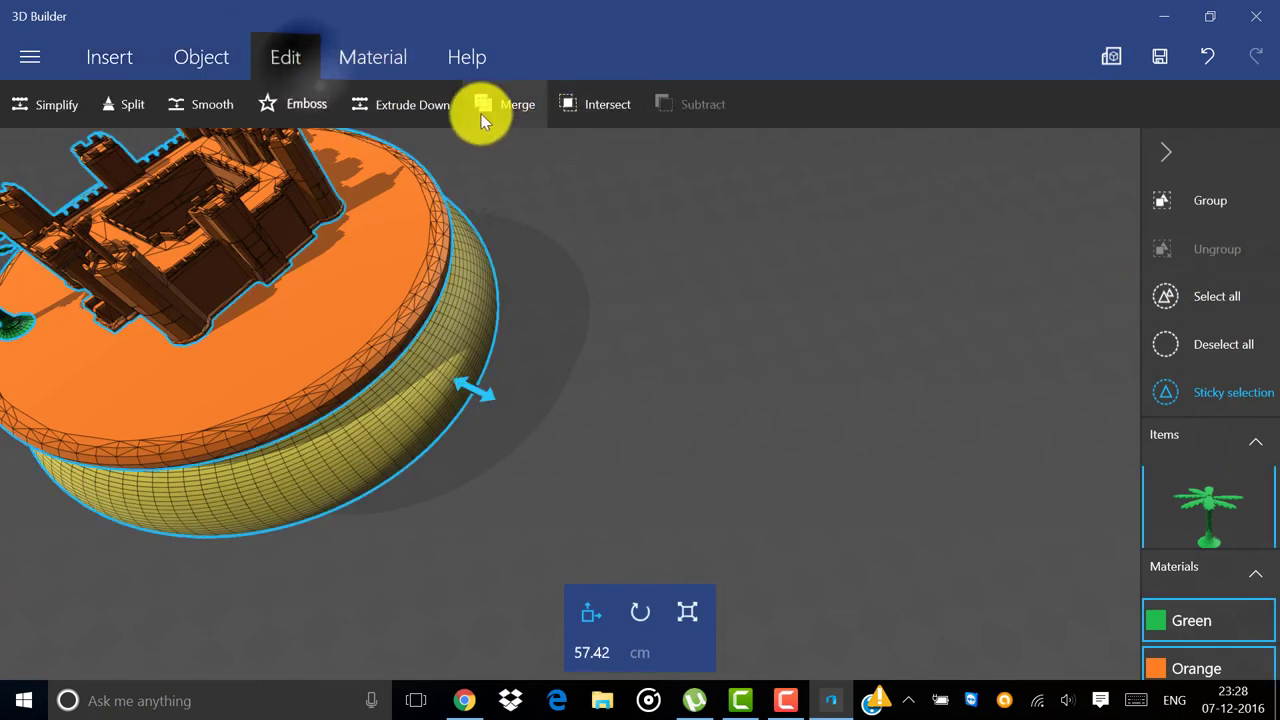
click(505, 105)
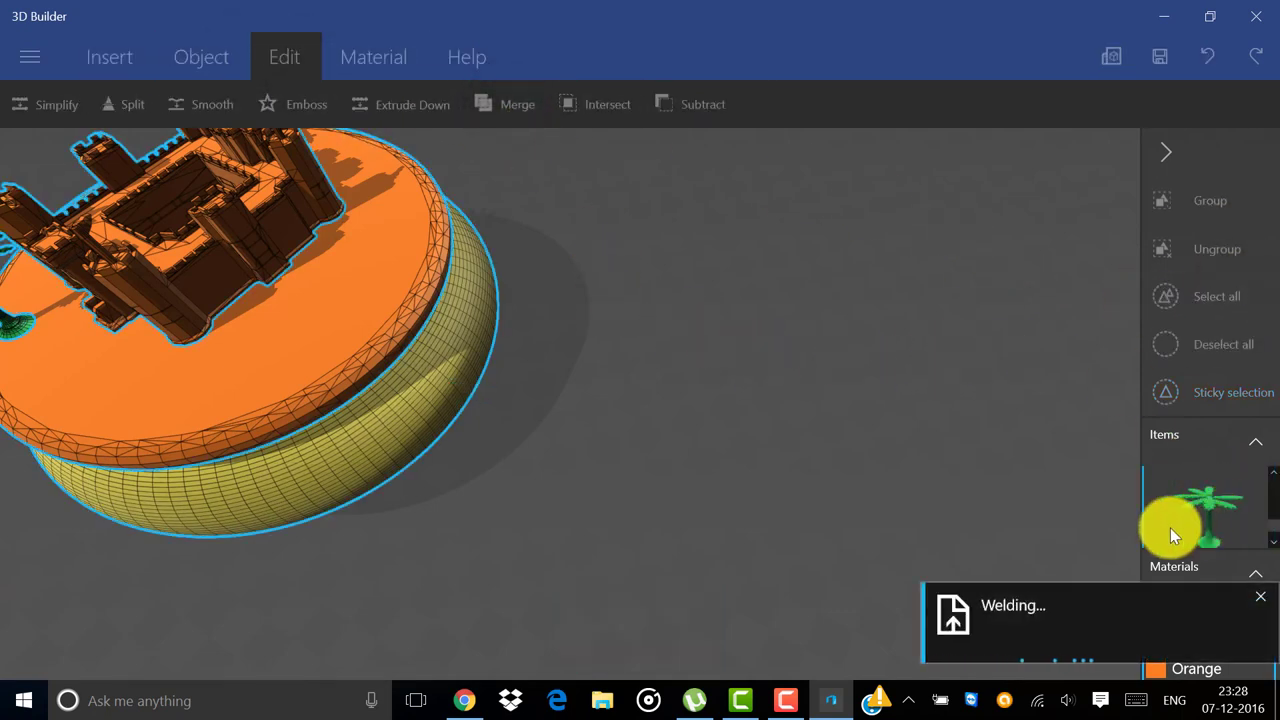
click(862, 500)
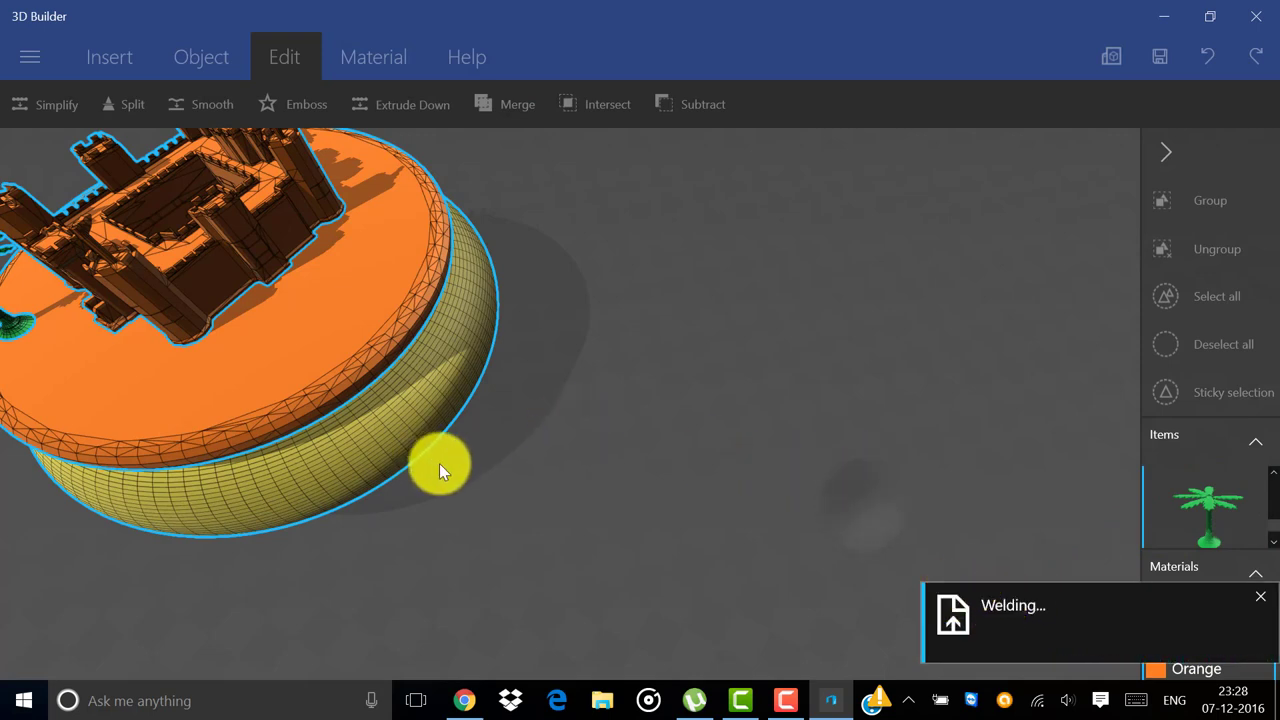
scroll(428, 463, down, 3)
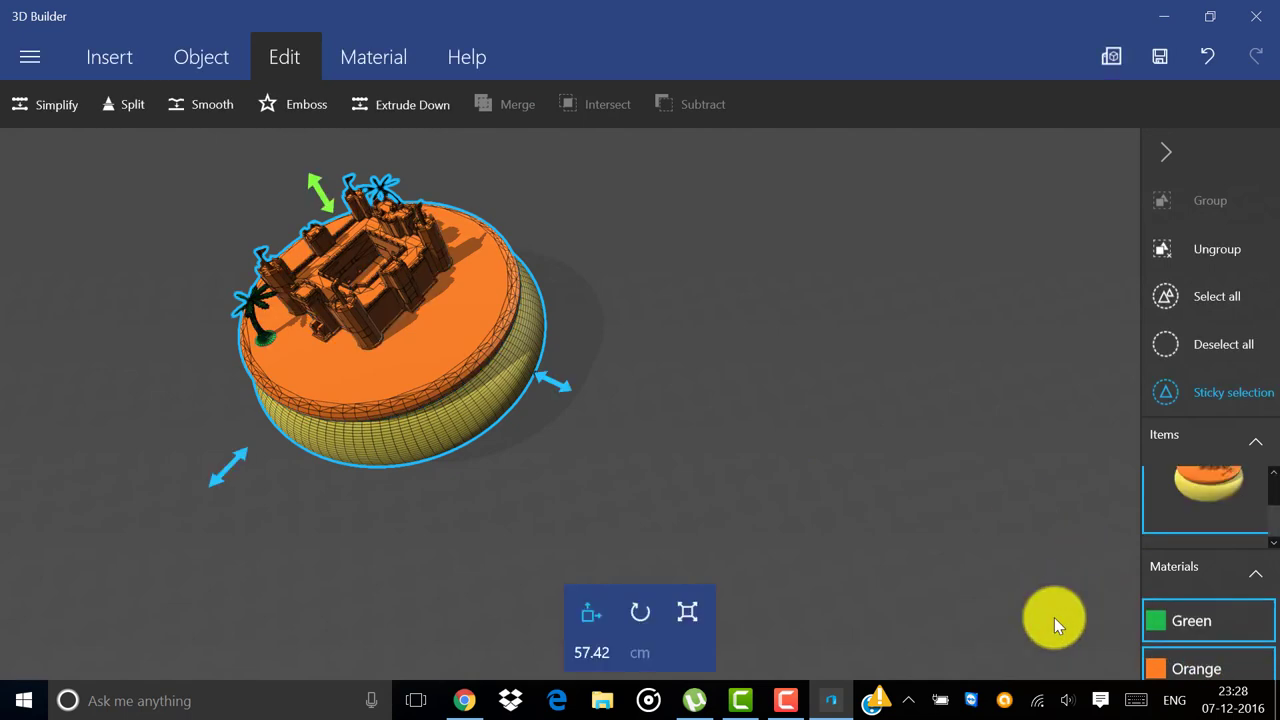
- Switch the merged island to scaling mode and examine it from several angles and distances
drag(664, 455, 427, 360)
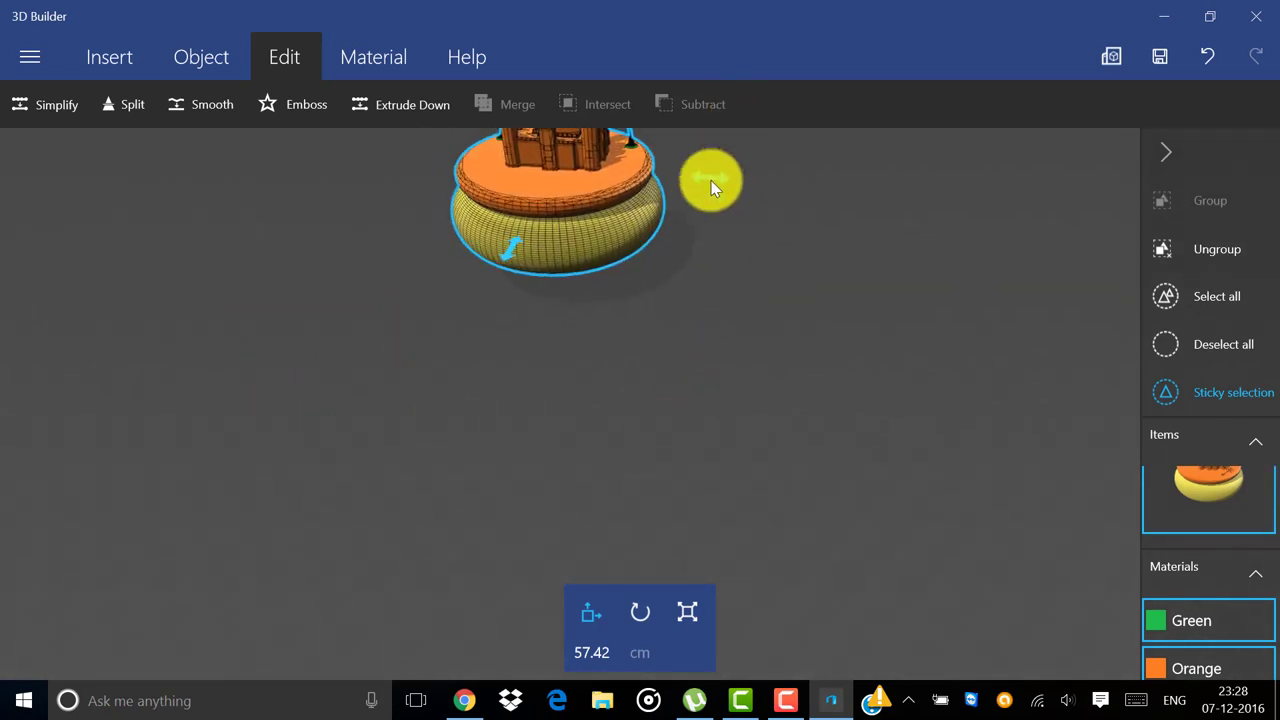
drag(712, 186, 677, 309)
click(687, 612)
drag(770, 445, 843, 110)
scroll(628, 310, down, 3)
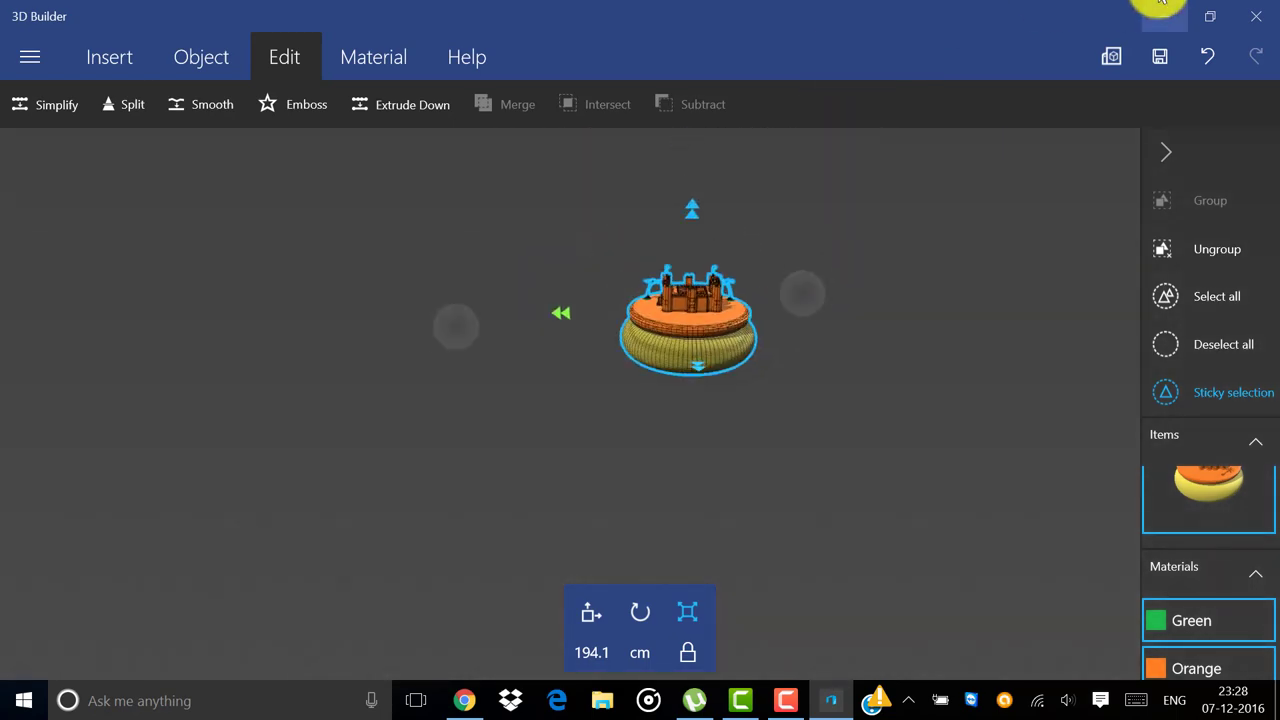
scroll(628, 309, up, 3)
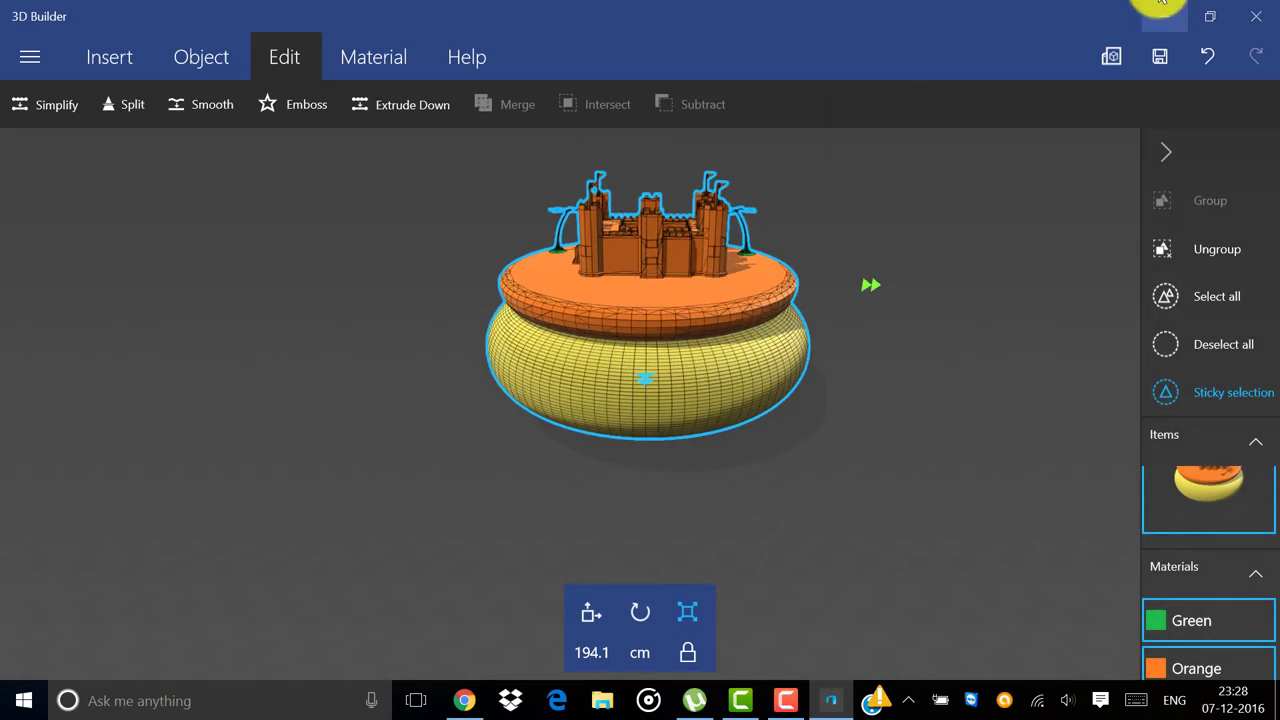
scroll(631, 368, up, 3)
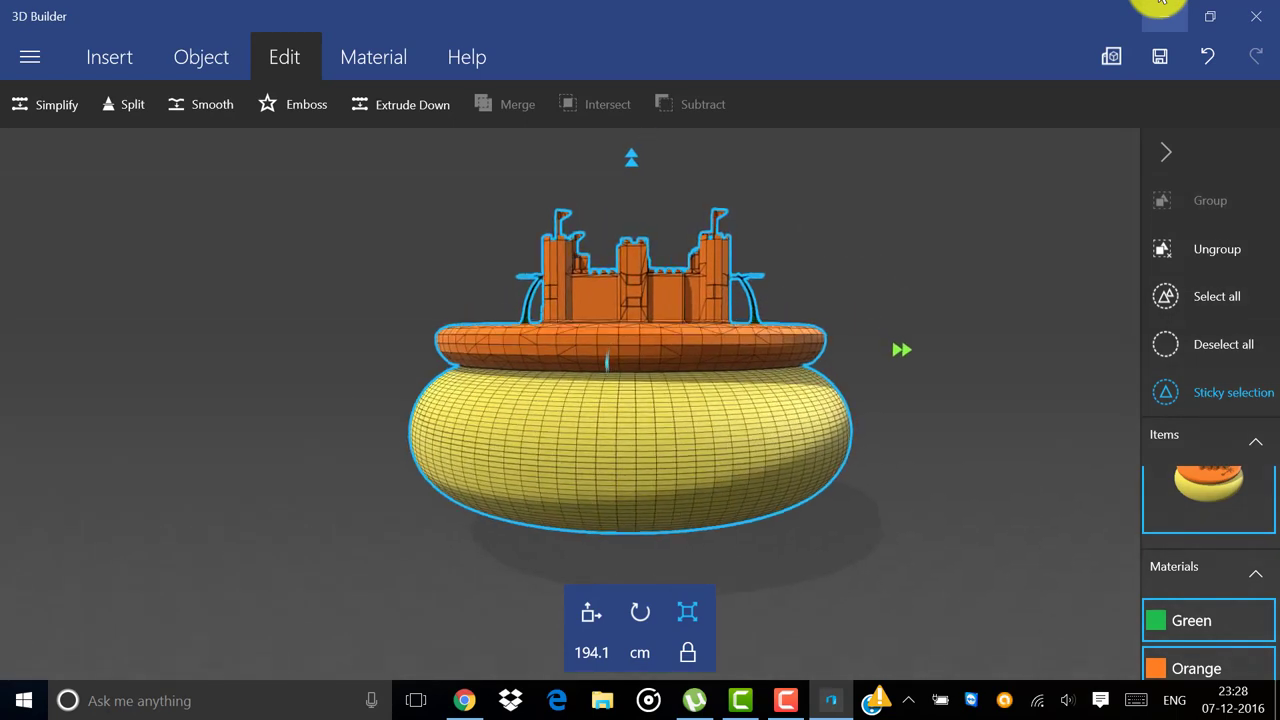
- Check that the merged island selects as one object, deselect it and look over the finished model
key(Escape)
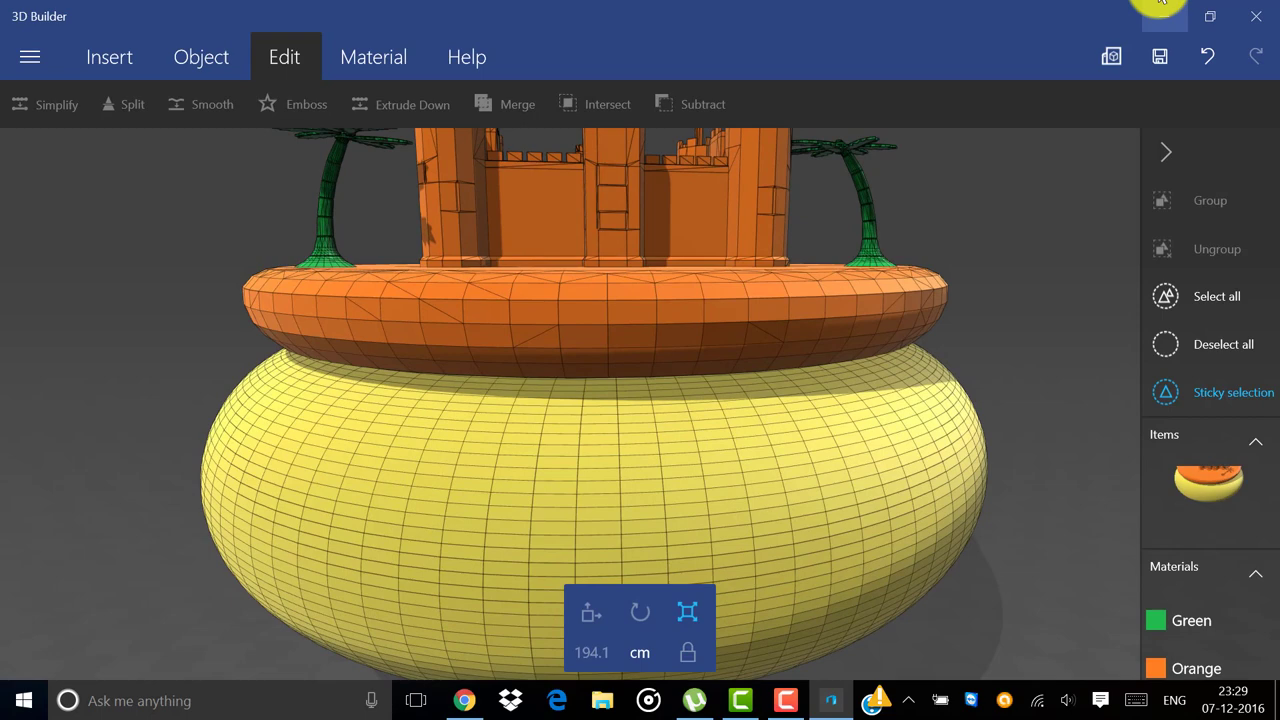
key(ctrl+a)
key(Escape)
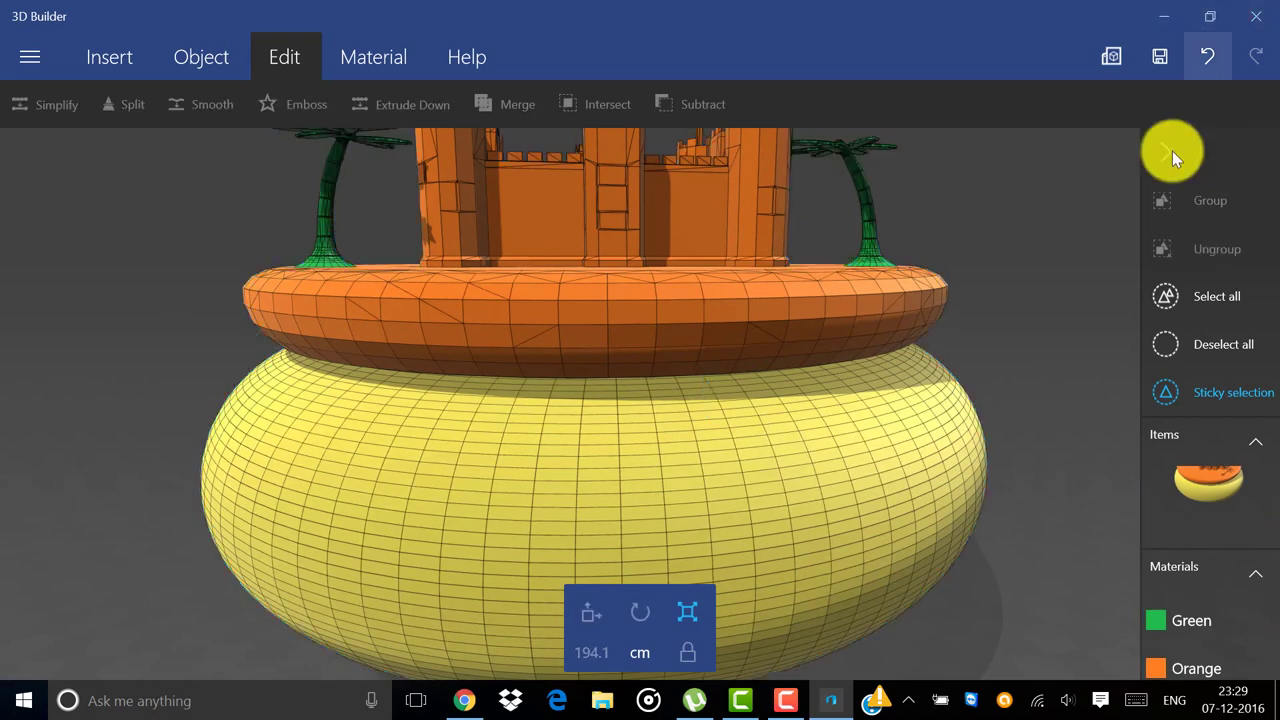
click(1215, 296)
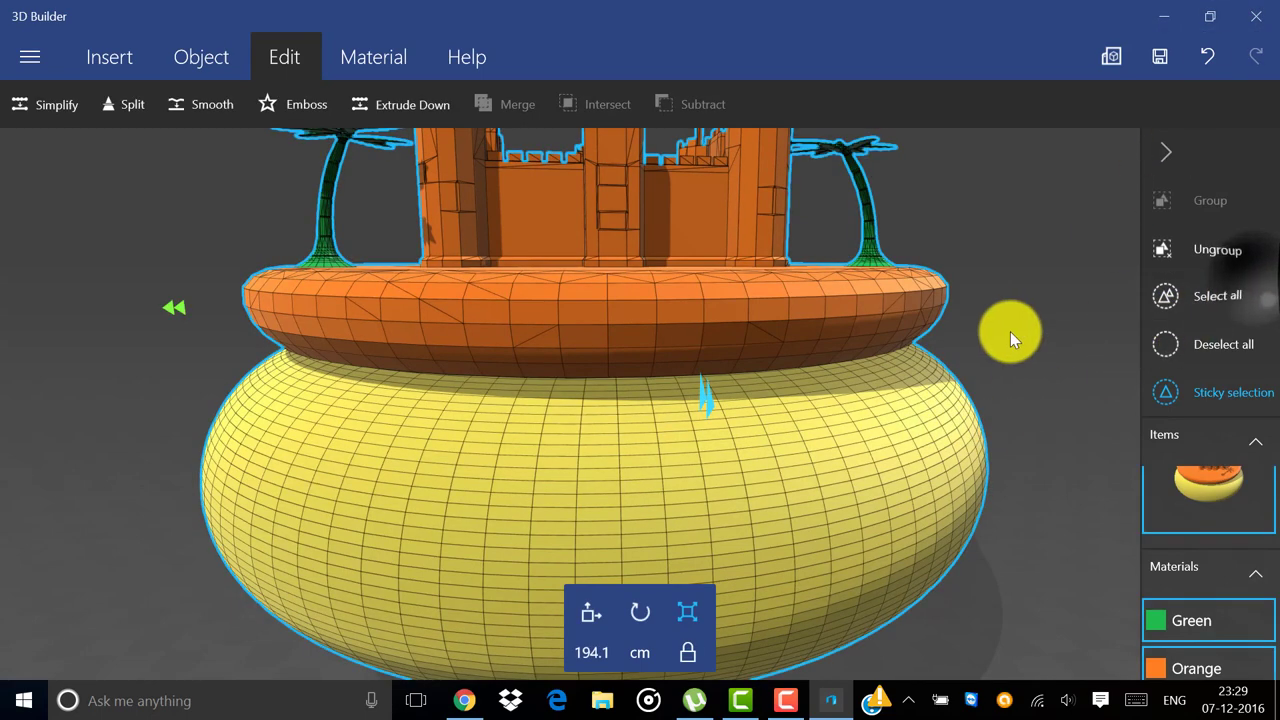
click(1200, 340)
scroll(839, 271, down, 1)
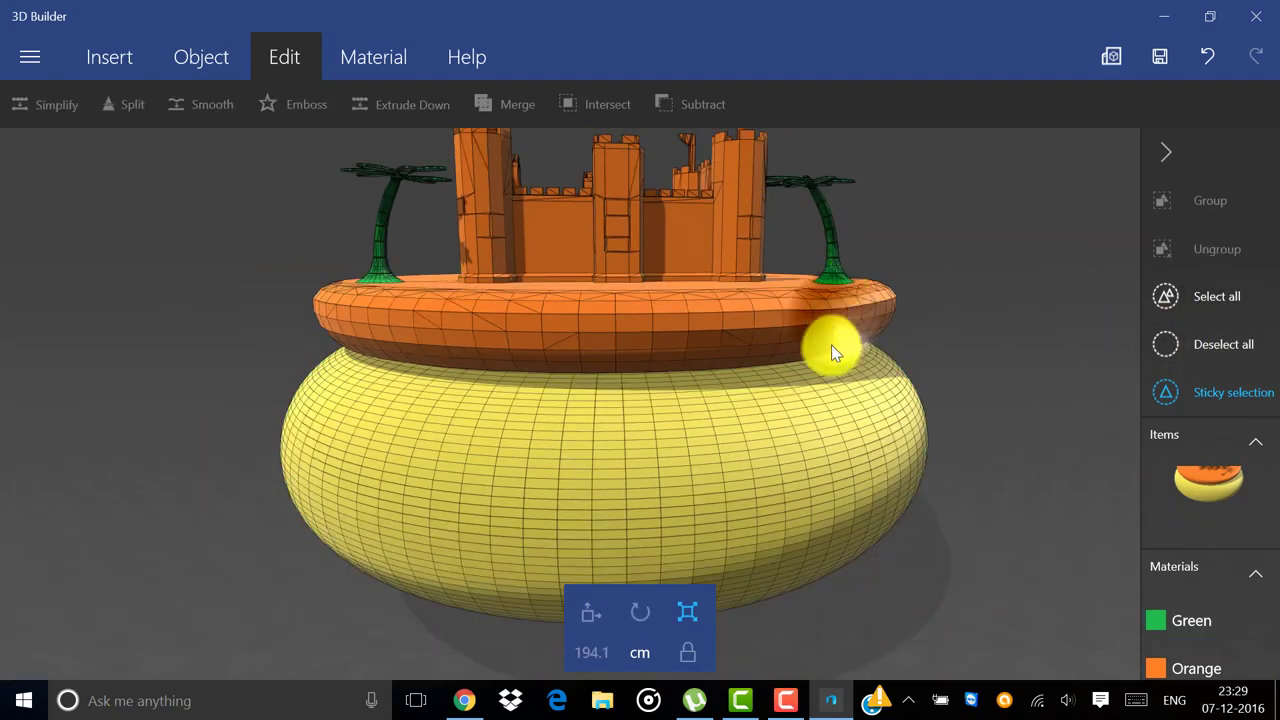
drag(831, 345, 792, 466)
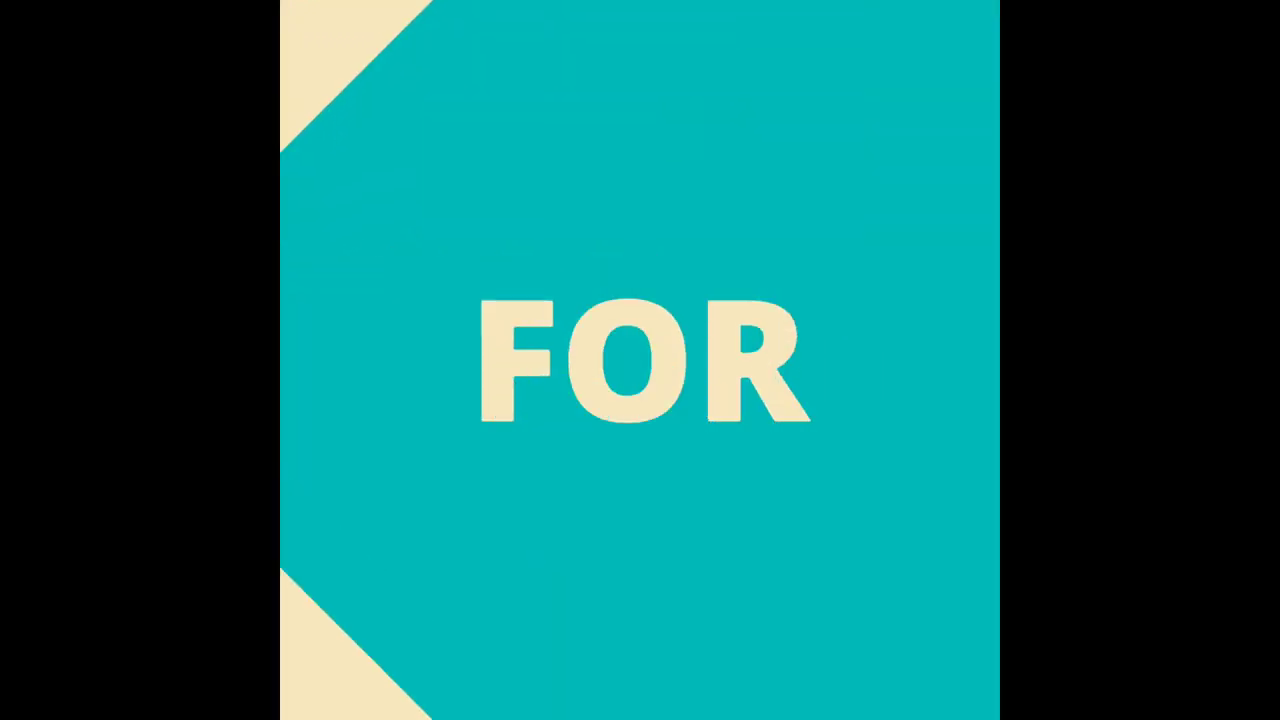